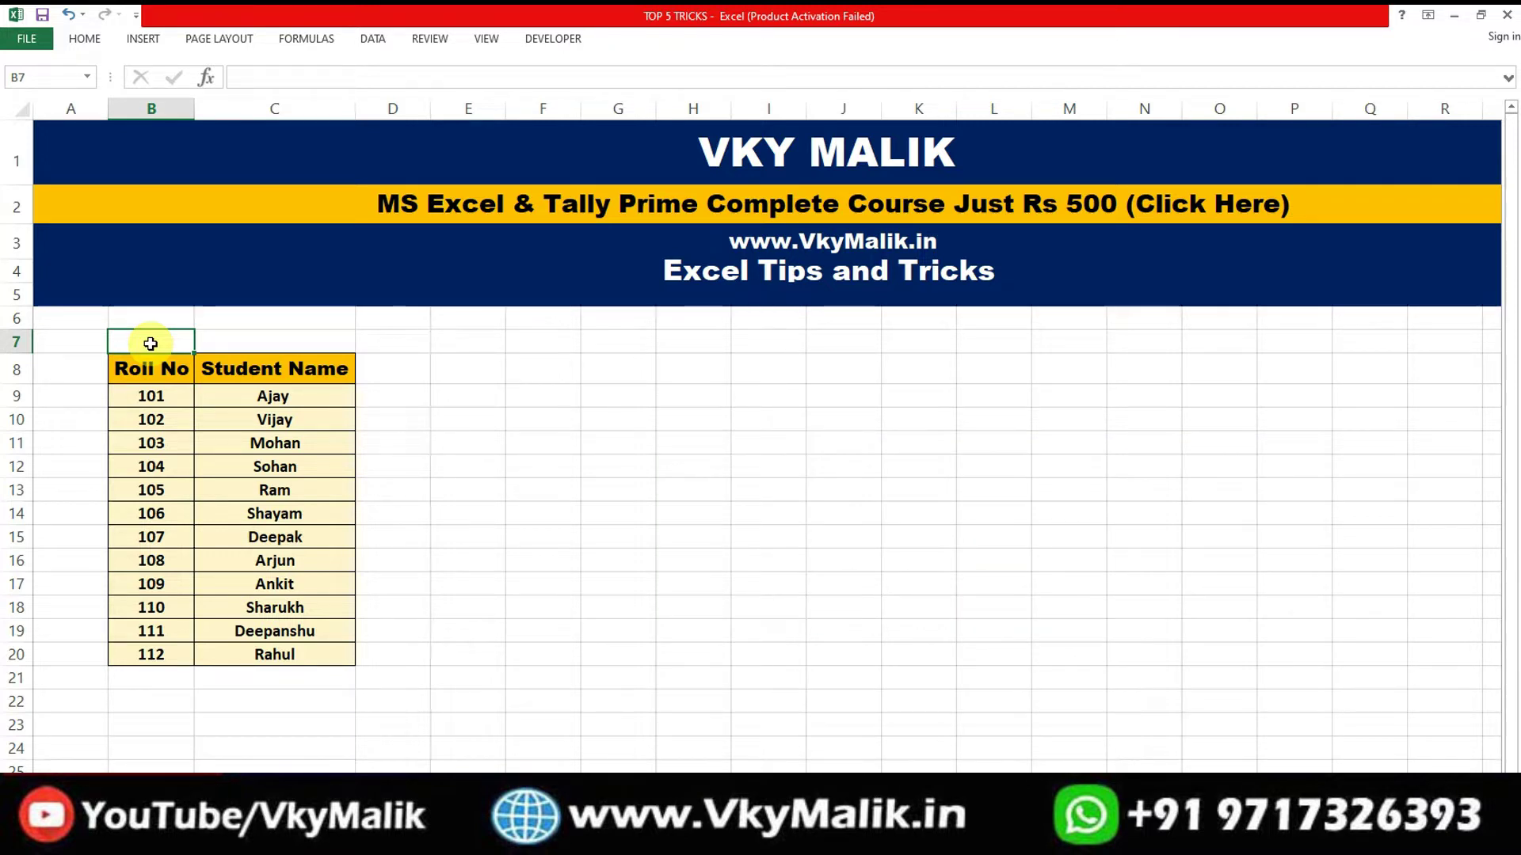
- Copy the Roll No and Student Name table B8:C20 and paste it transposed at E9
left_click(161, 369)
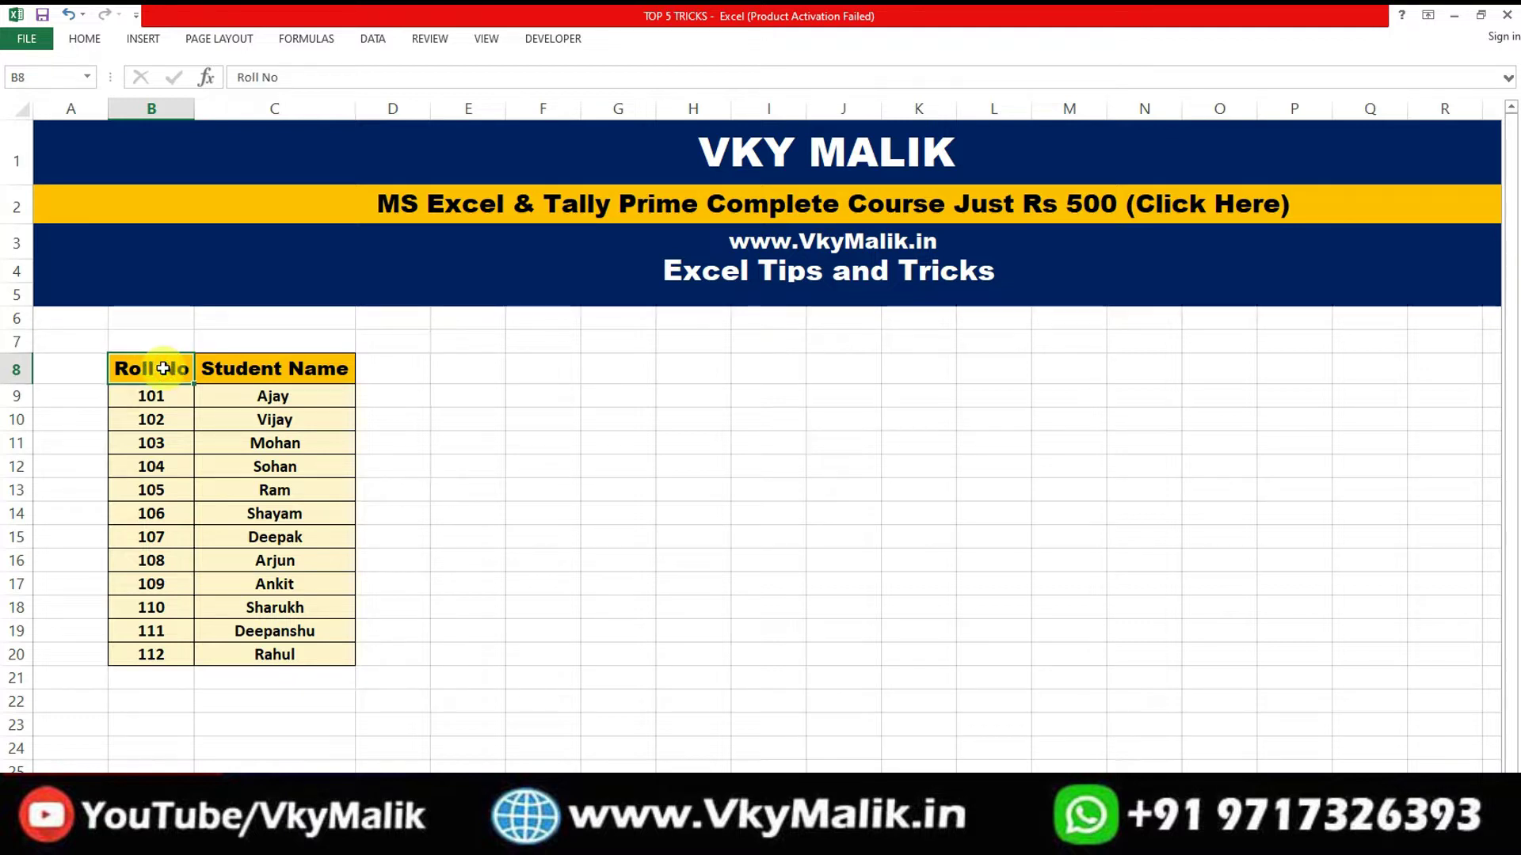
key("ctrl+shift+Down")
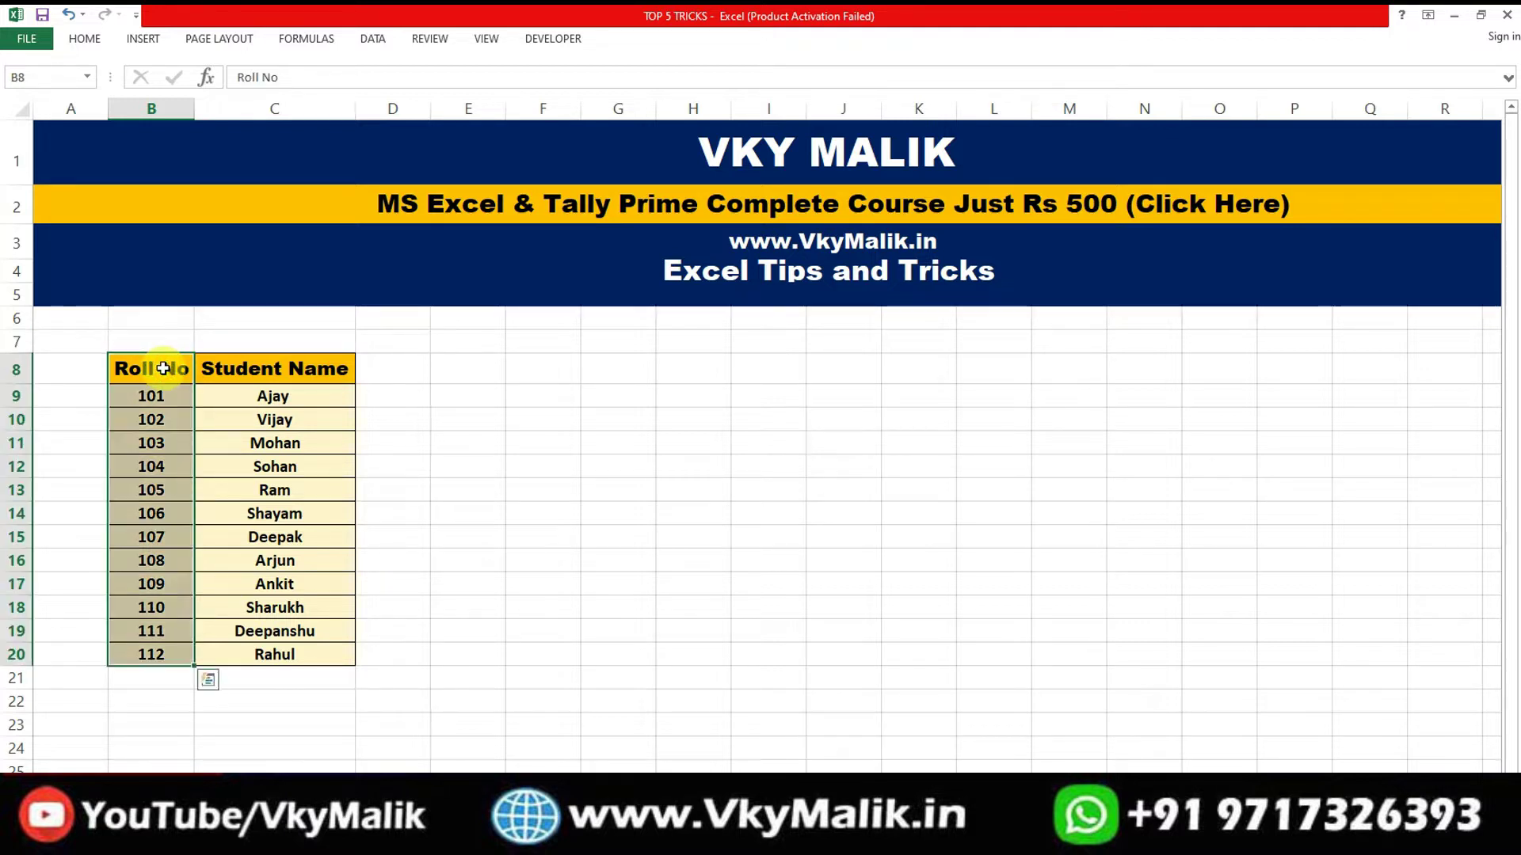
key("ctrl+shift+Right")
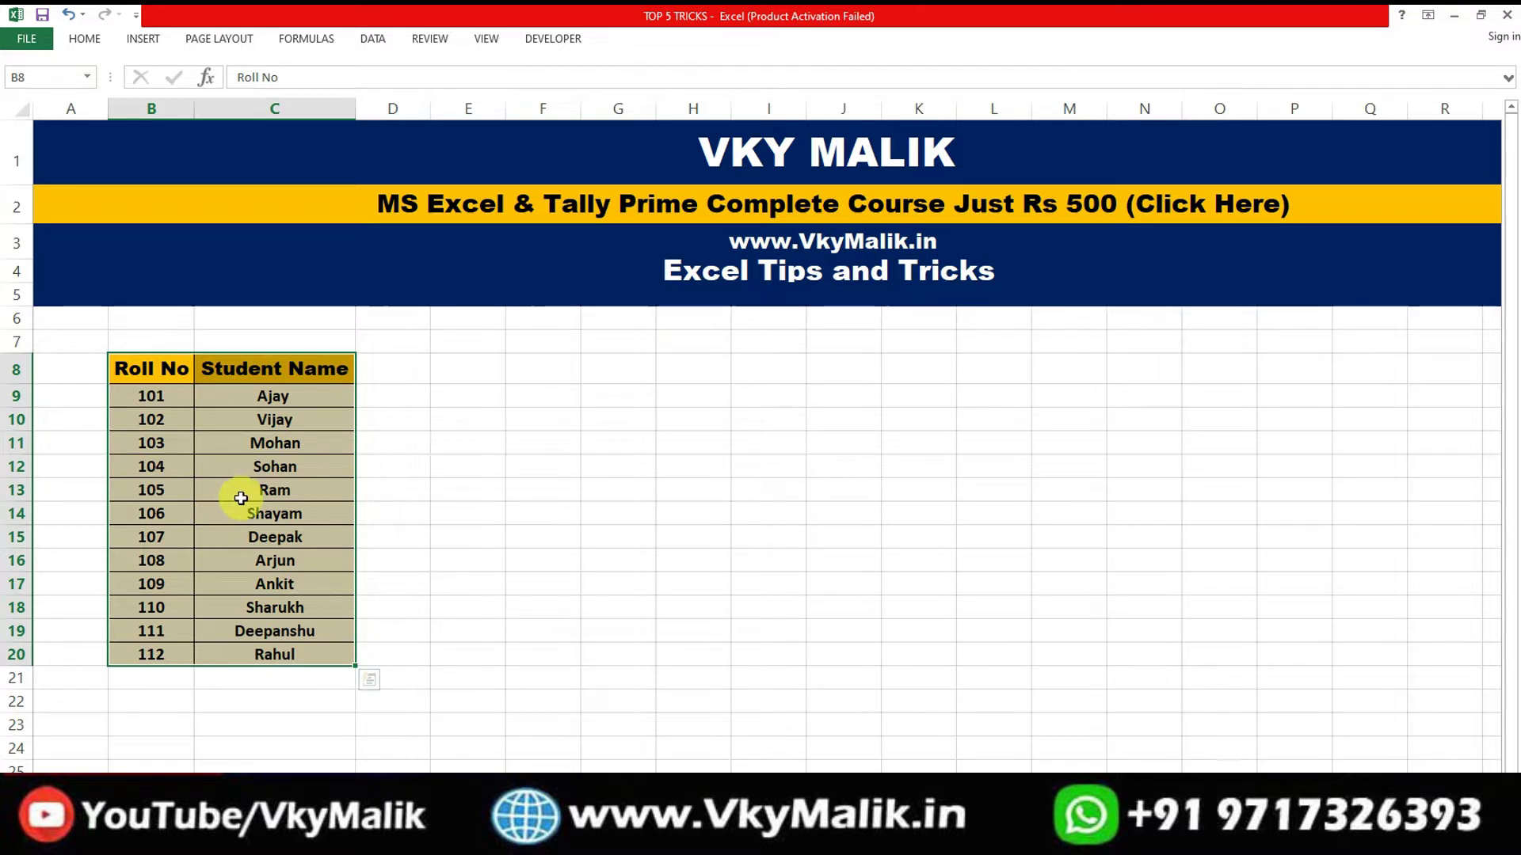
key("ctrl+c")
left_click(457, 402)
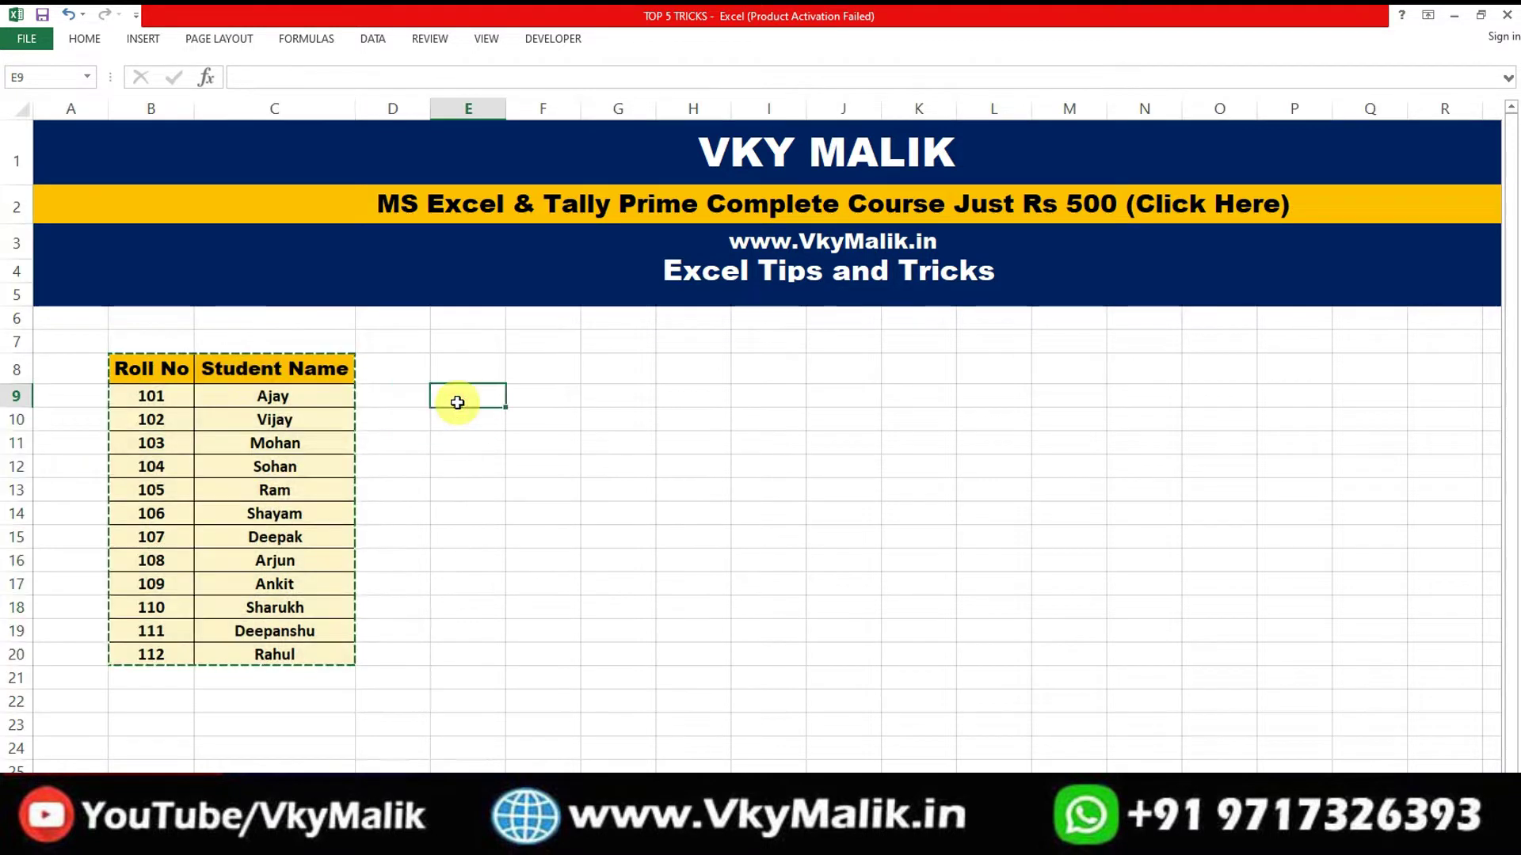
right_click(447, 393)
mouse_move(512, 496)
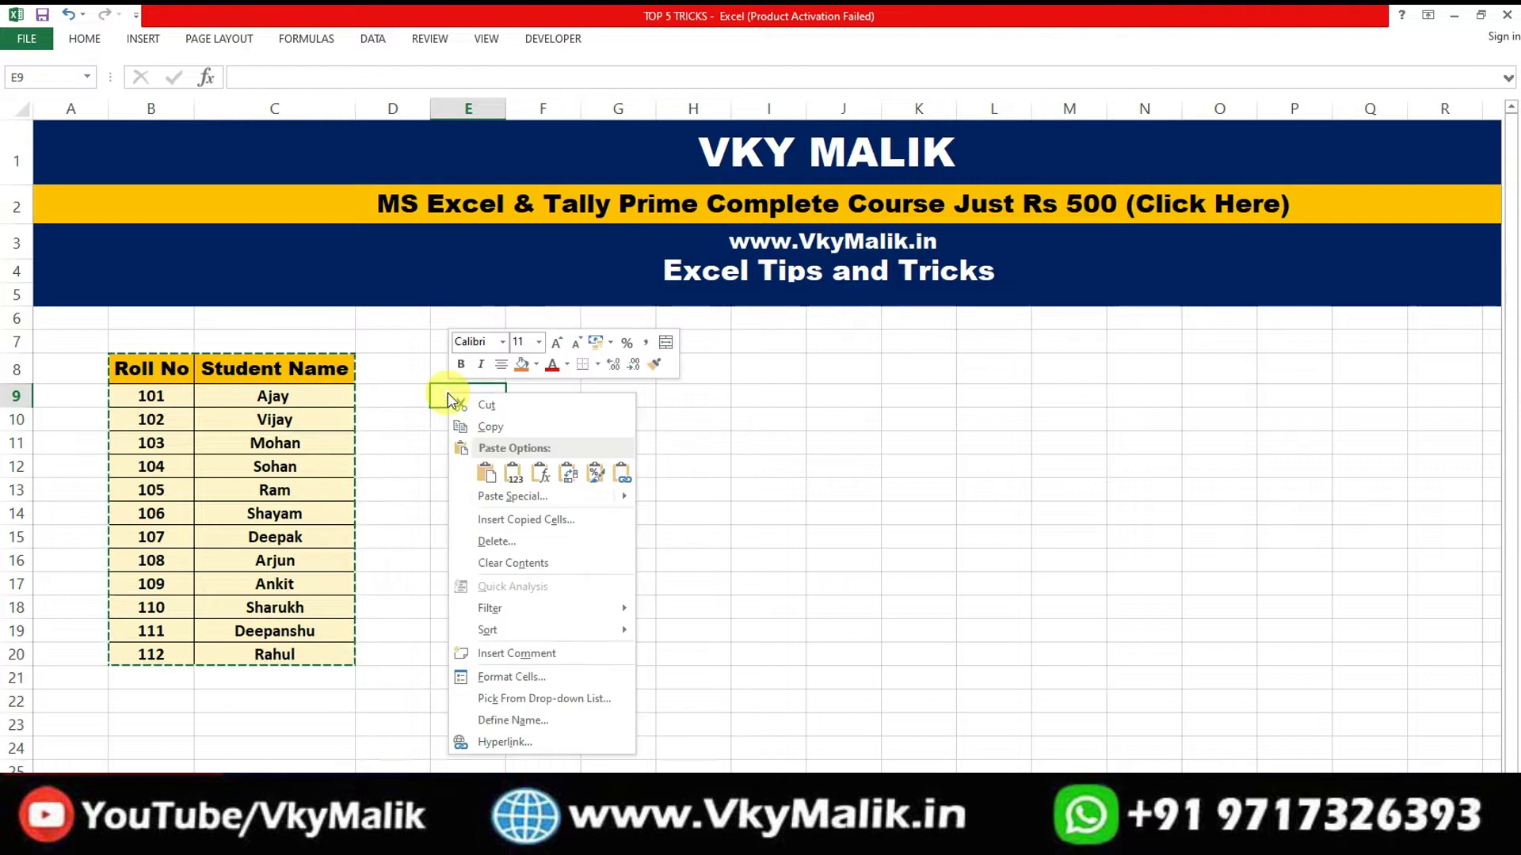
left_click(499, 498)
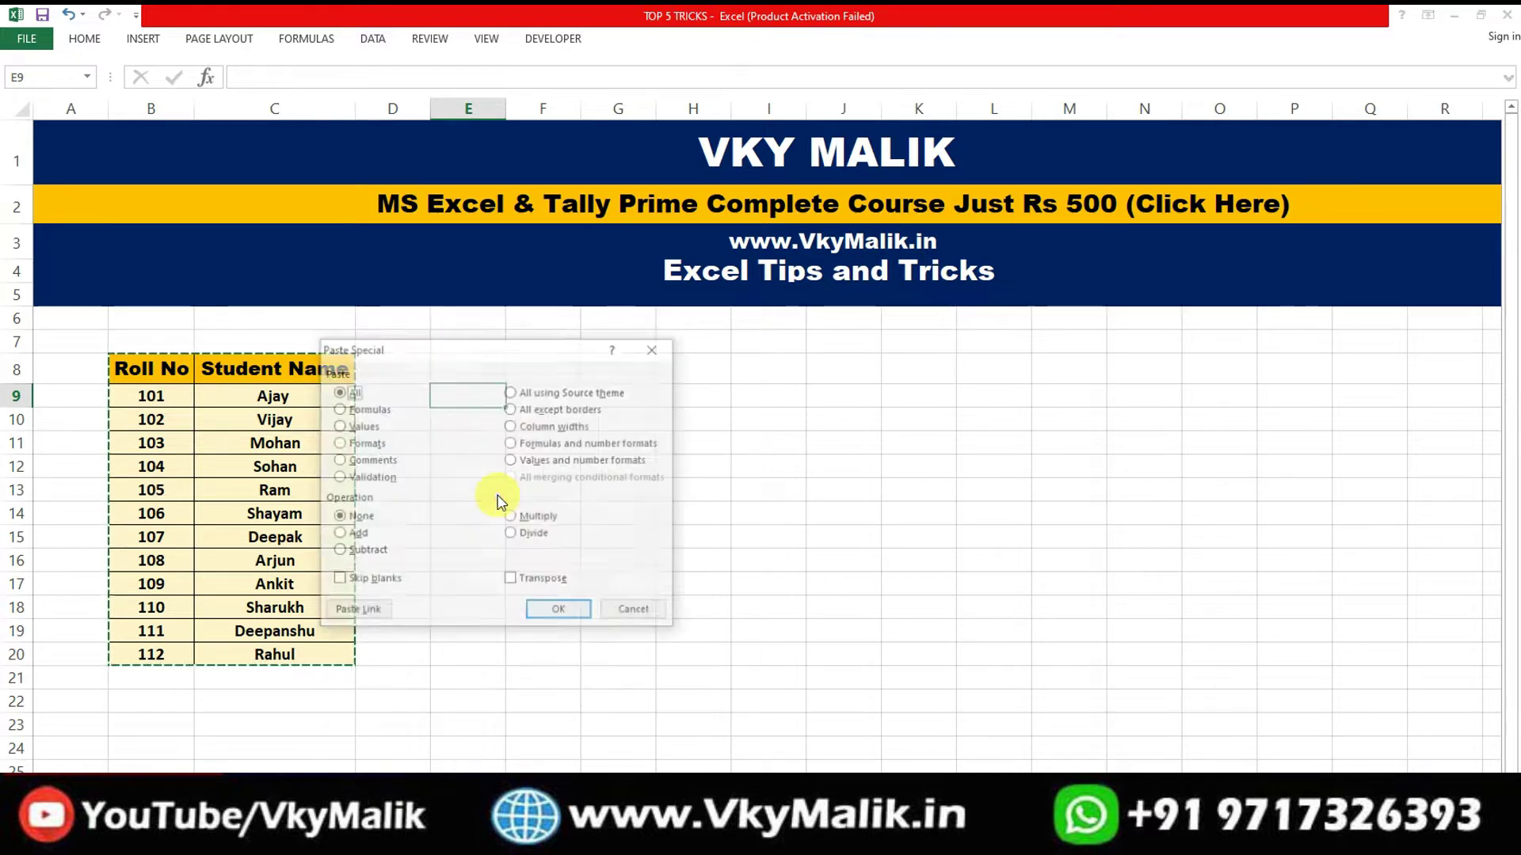
left_click(509, 583)
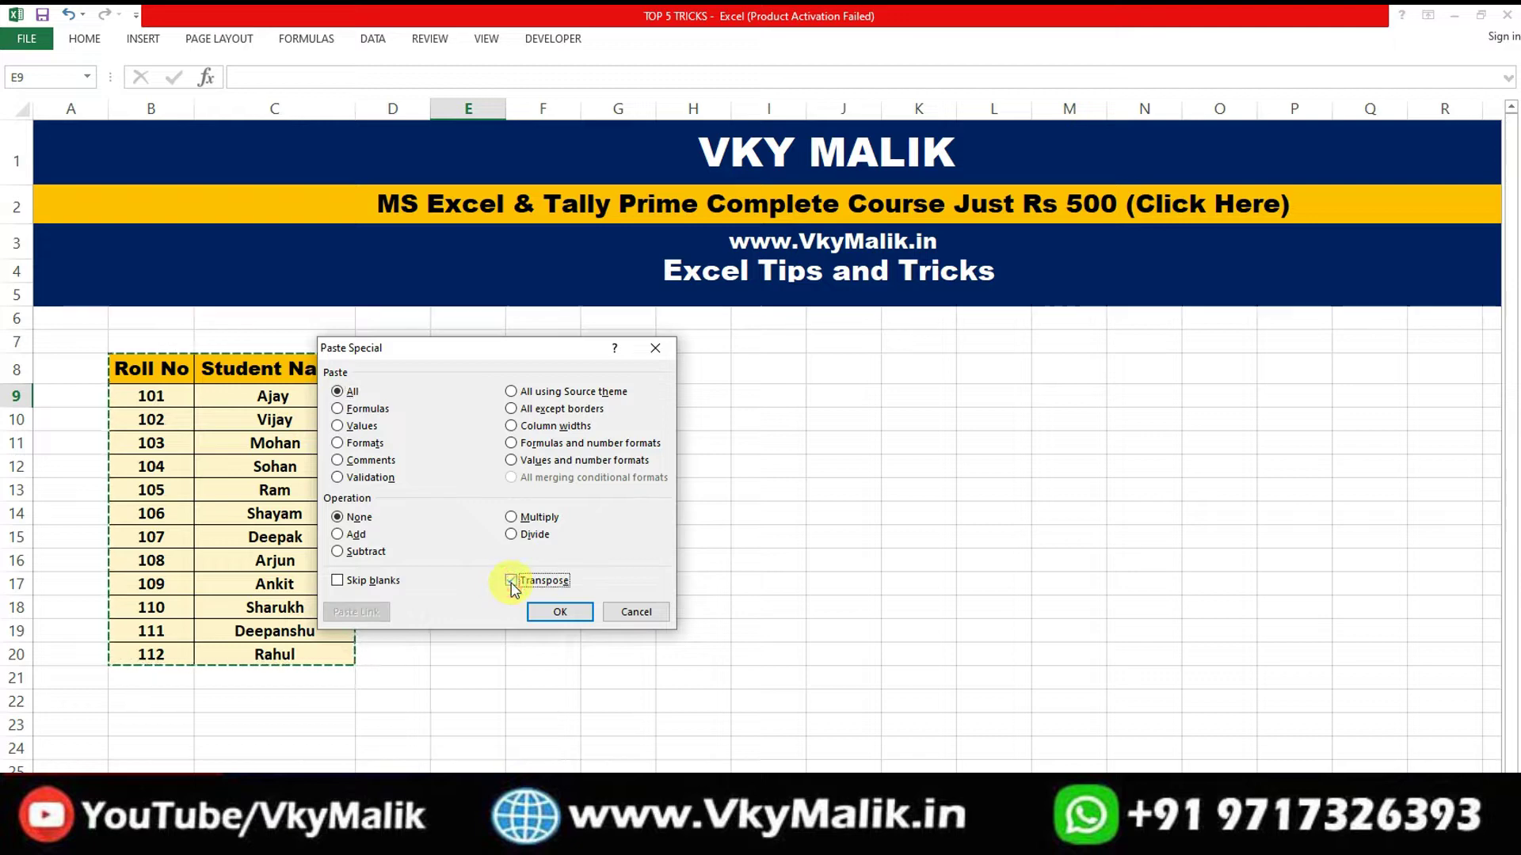
left_click(558, 612)
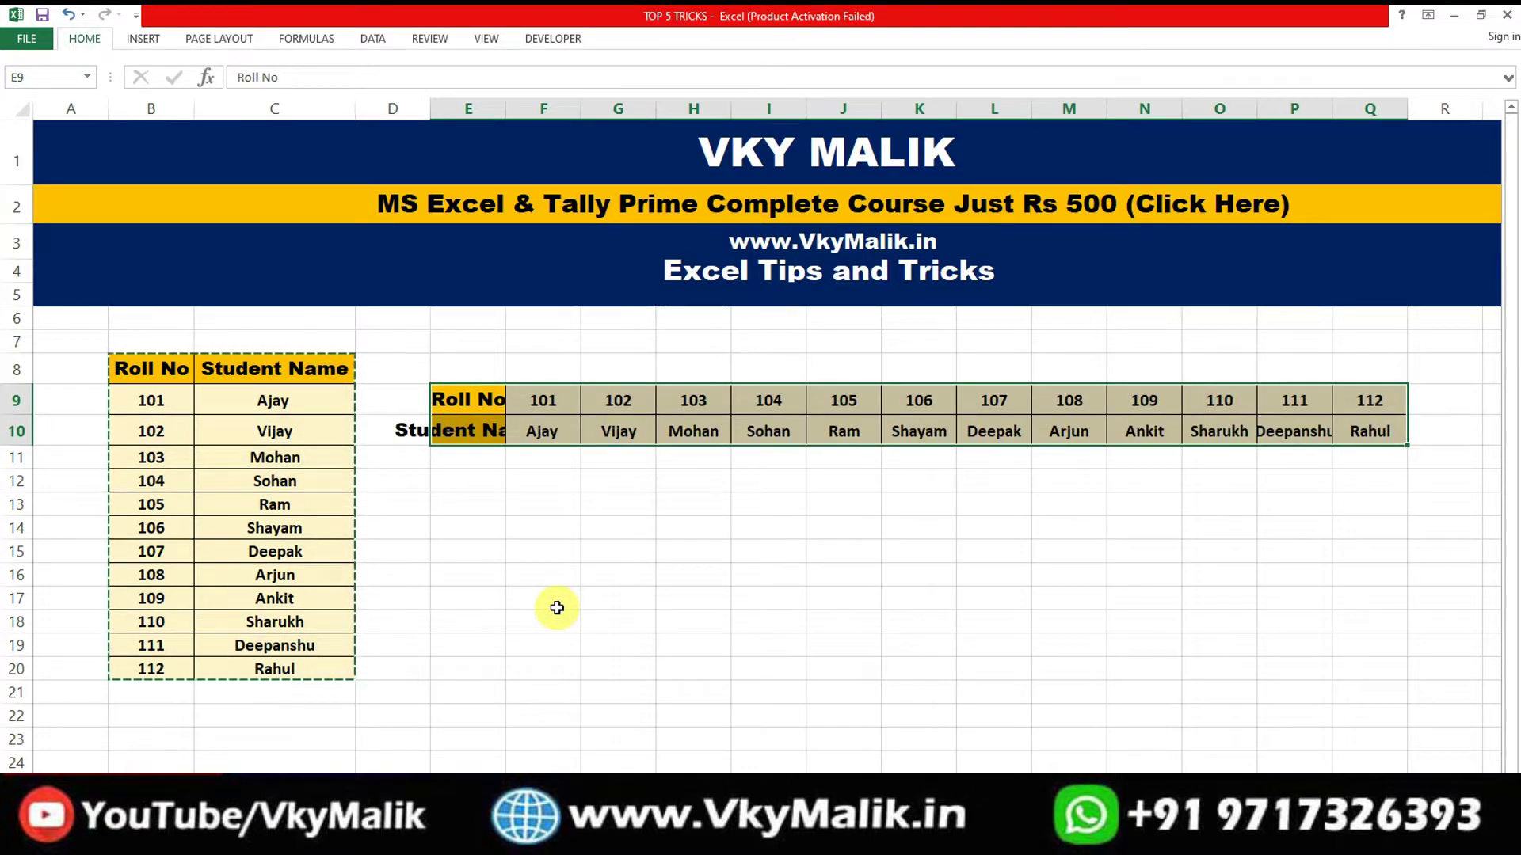
- Autofit columns E to Q to their pasted contents with Alt+H,O,I
key("alt+h")
key("o")
key("i")
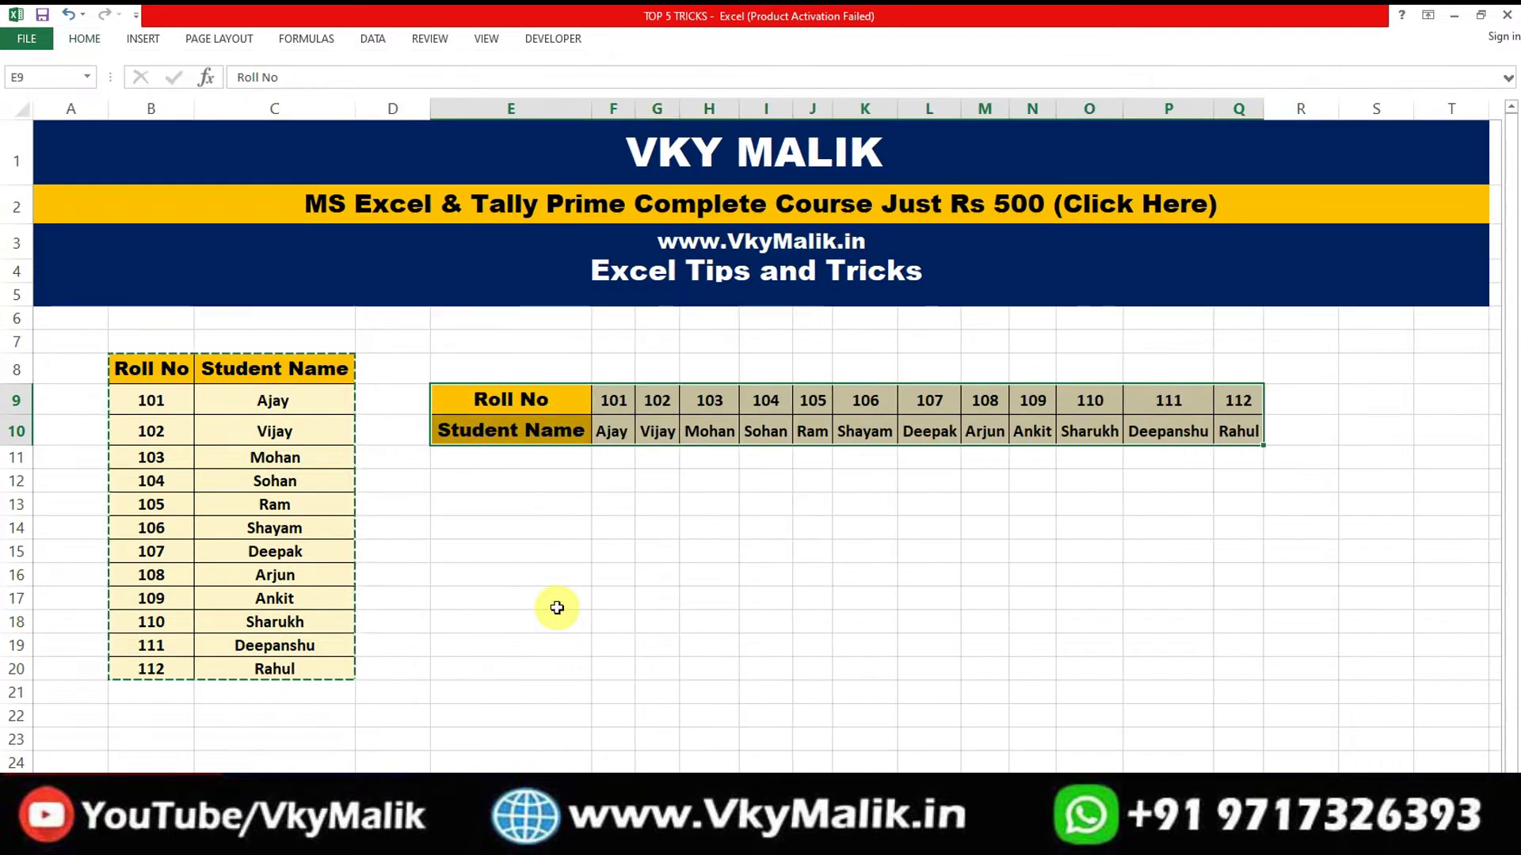
- Copy B8:C20 again and paste it transposed at E13, then clear the selection
left_click(125, 379)
key("ctrl+shift+Down")
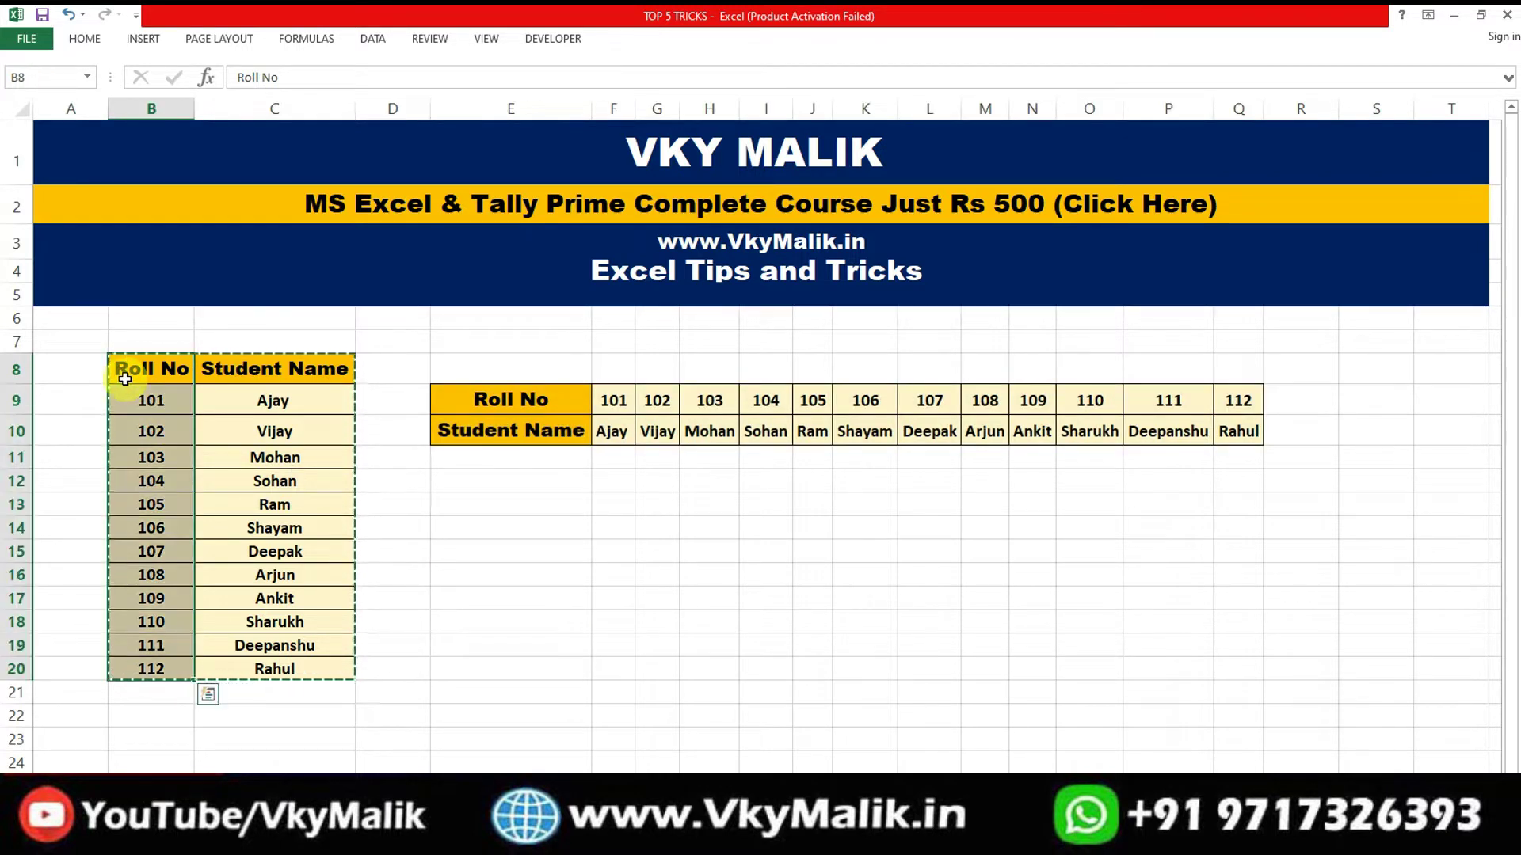
key("ctrl+shift+Right")
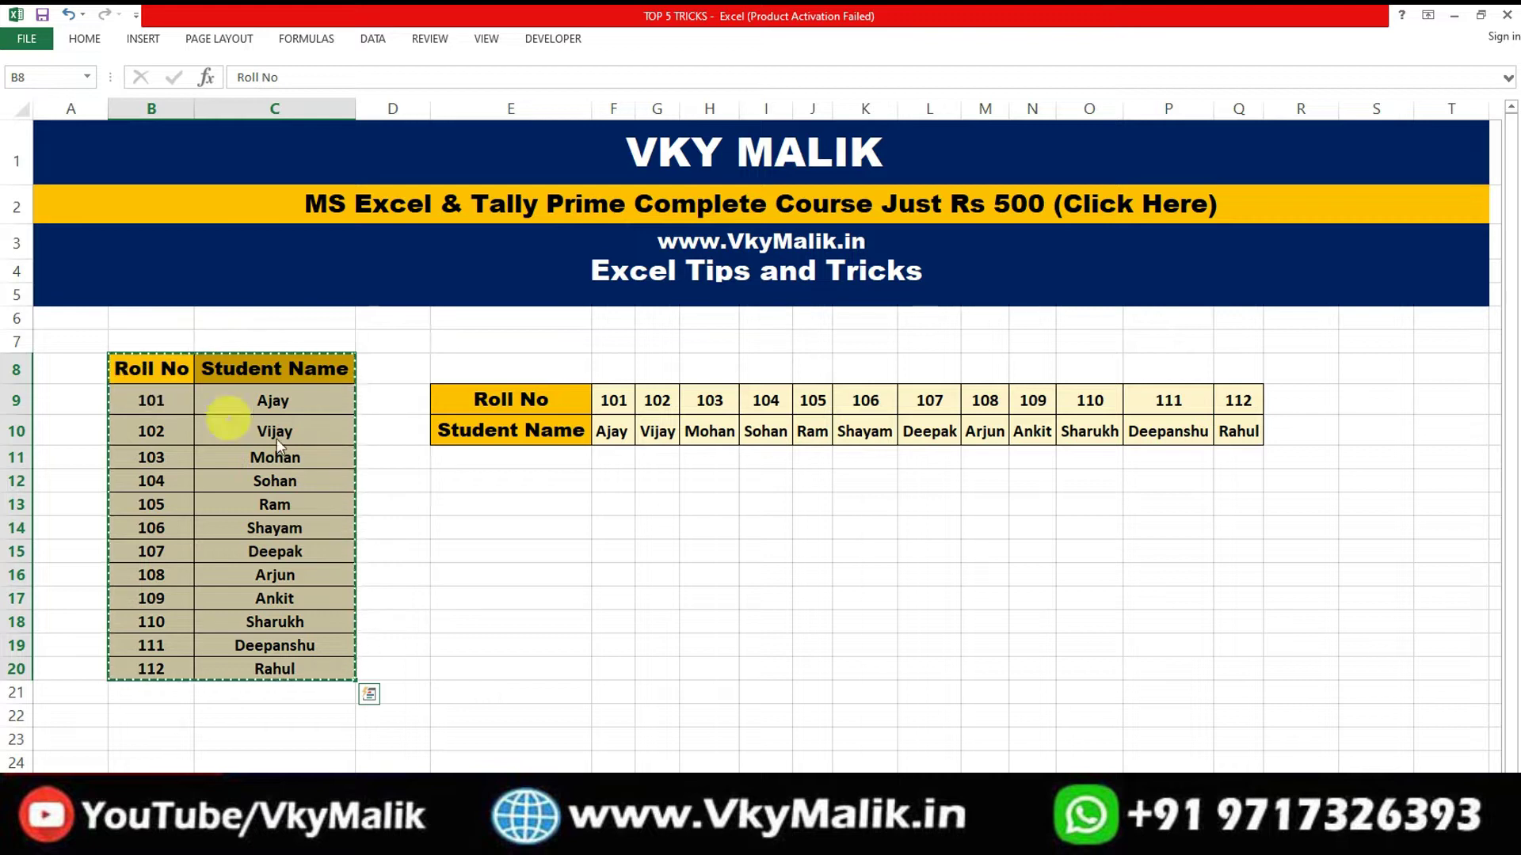
left_click(454, 507)
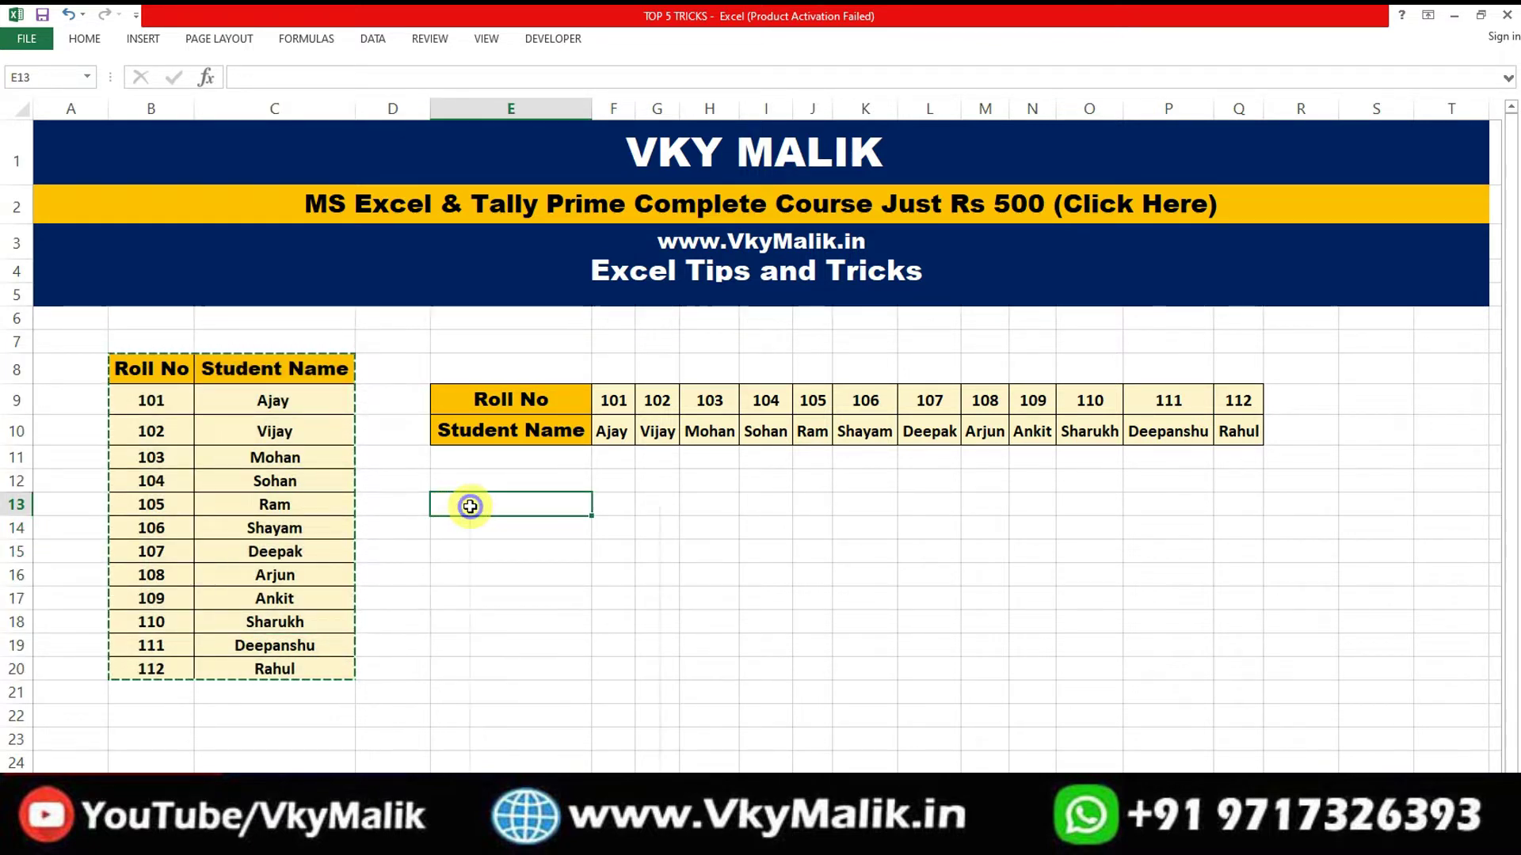
right_click(470, 507)
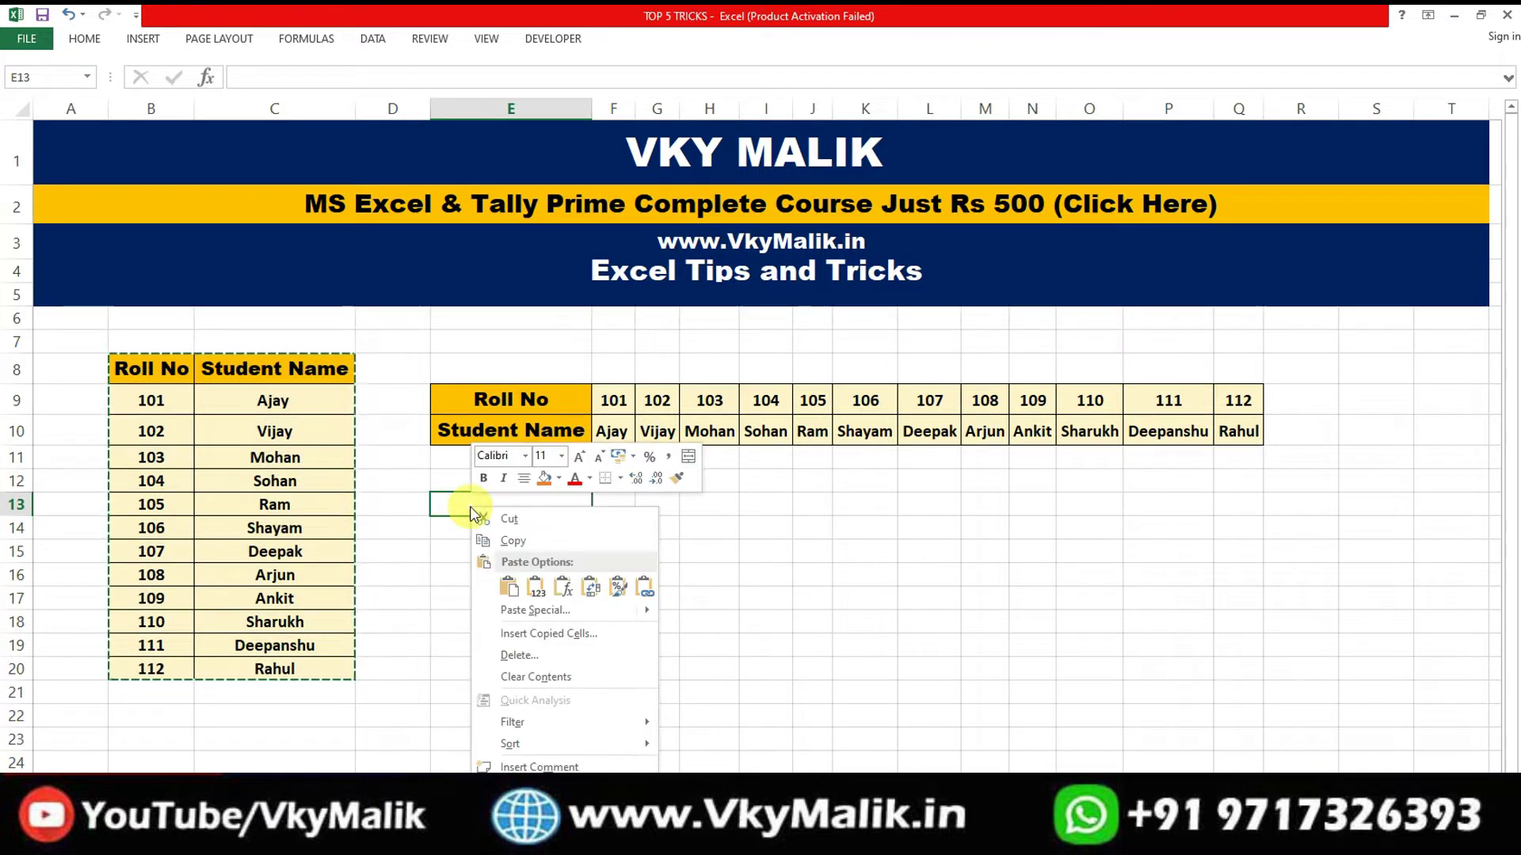
left_click(528, 610)
left_click(567, 696)
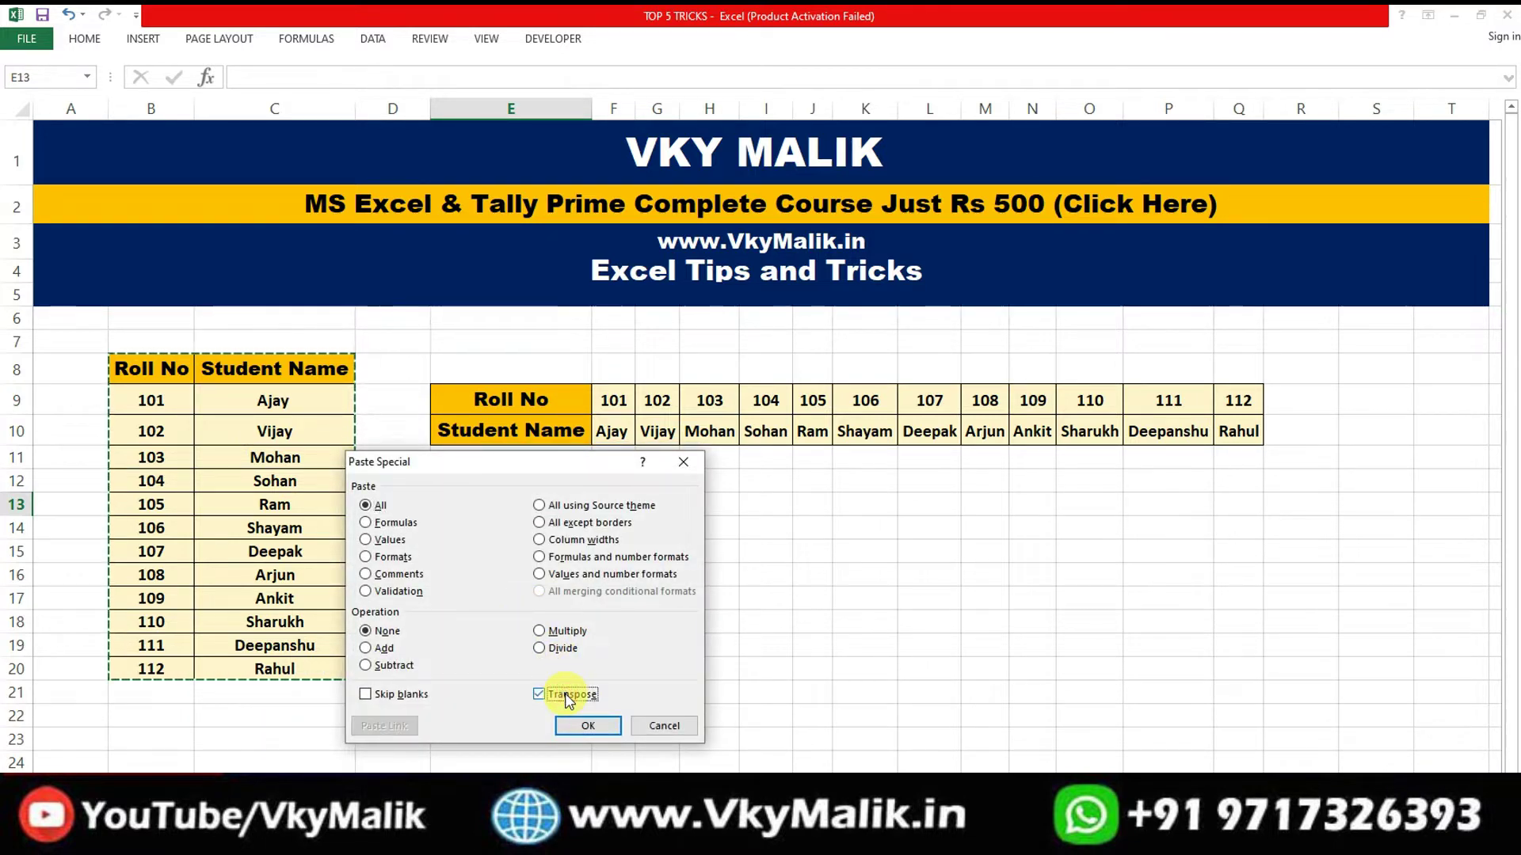
left_click(587, 724)
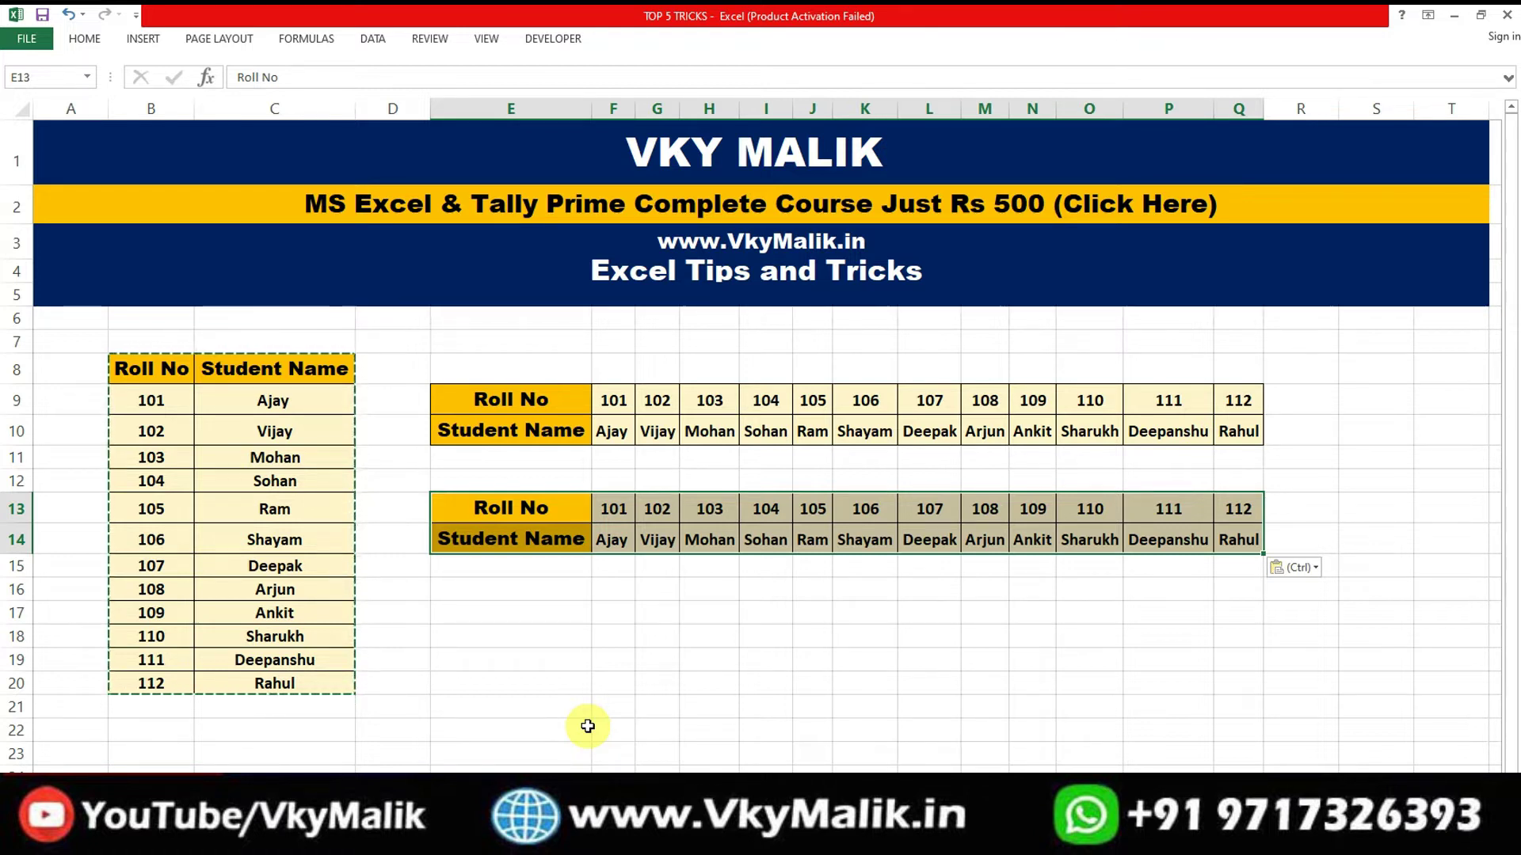
left_click(816, 594)
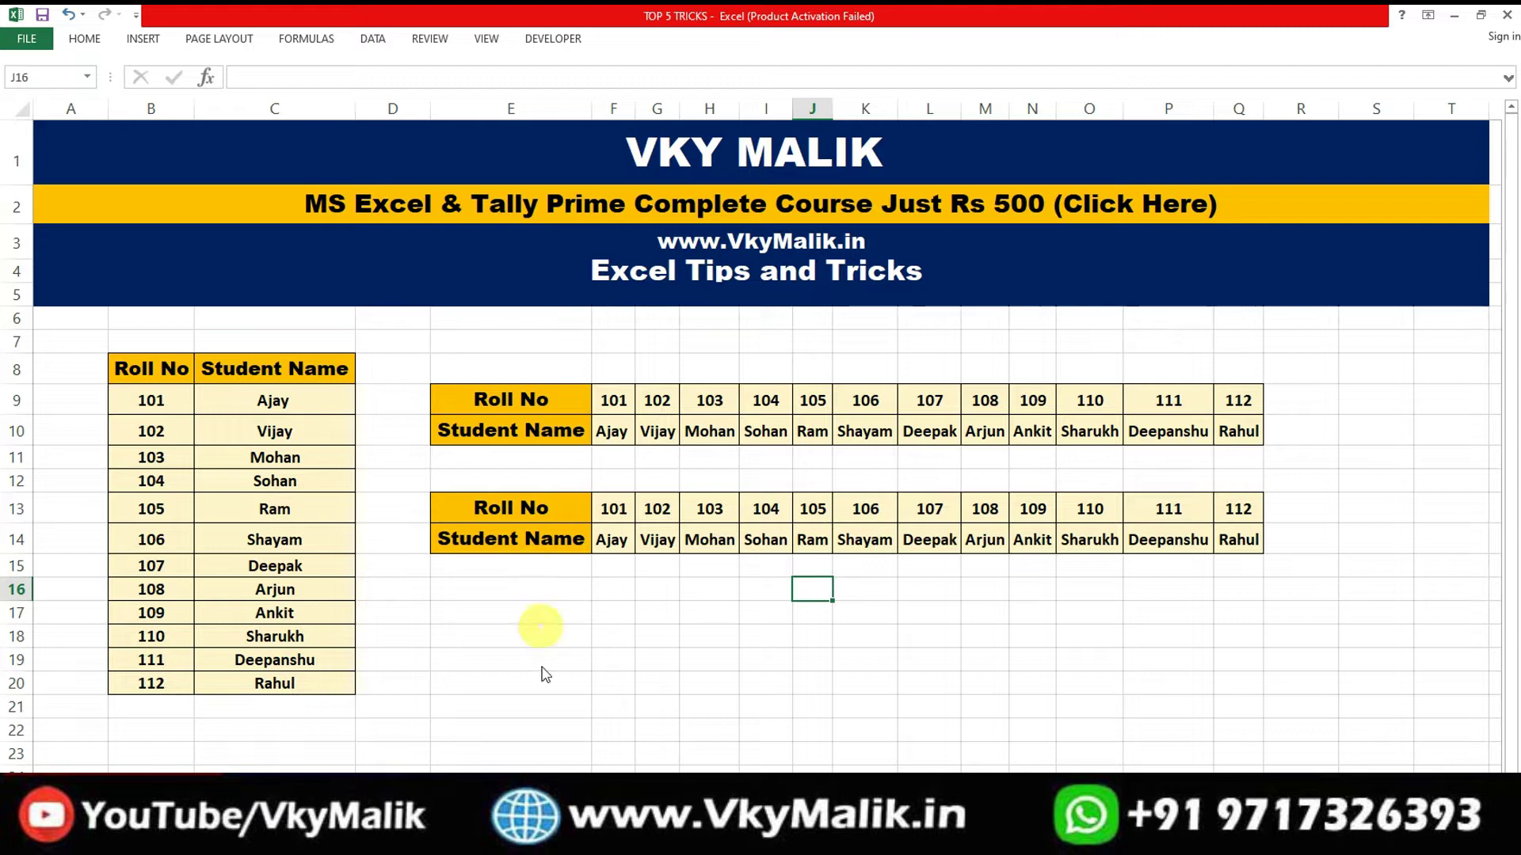
- On the next sheet, select the whole stock table, then pick cell B6 above Stock Item
key("ctrl+Page_Down")
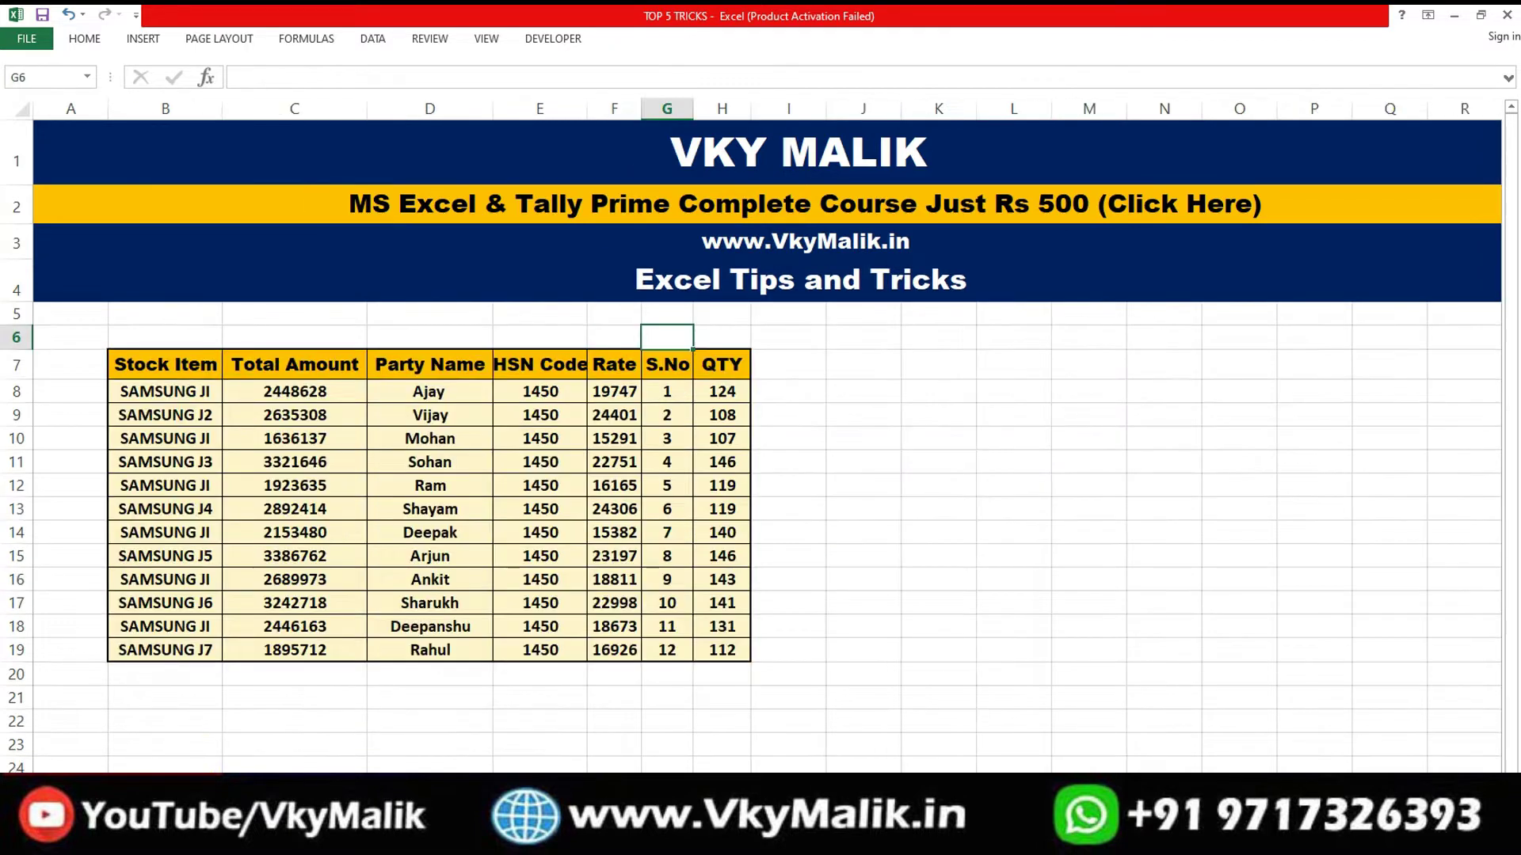
left_click(199, 748)
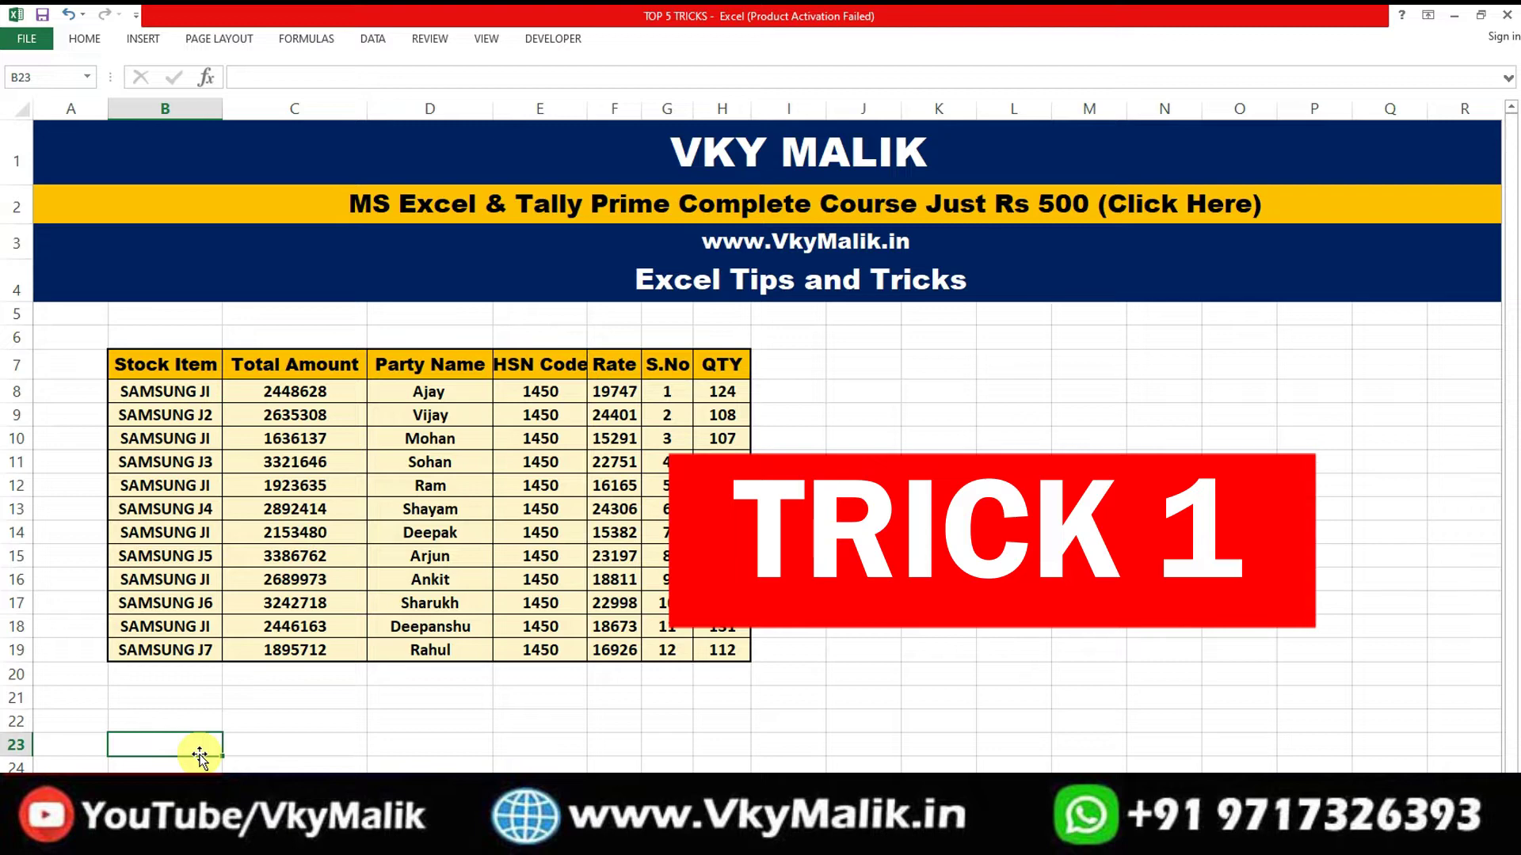
key("Up")
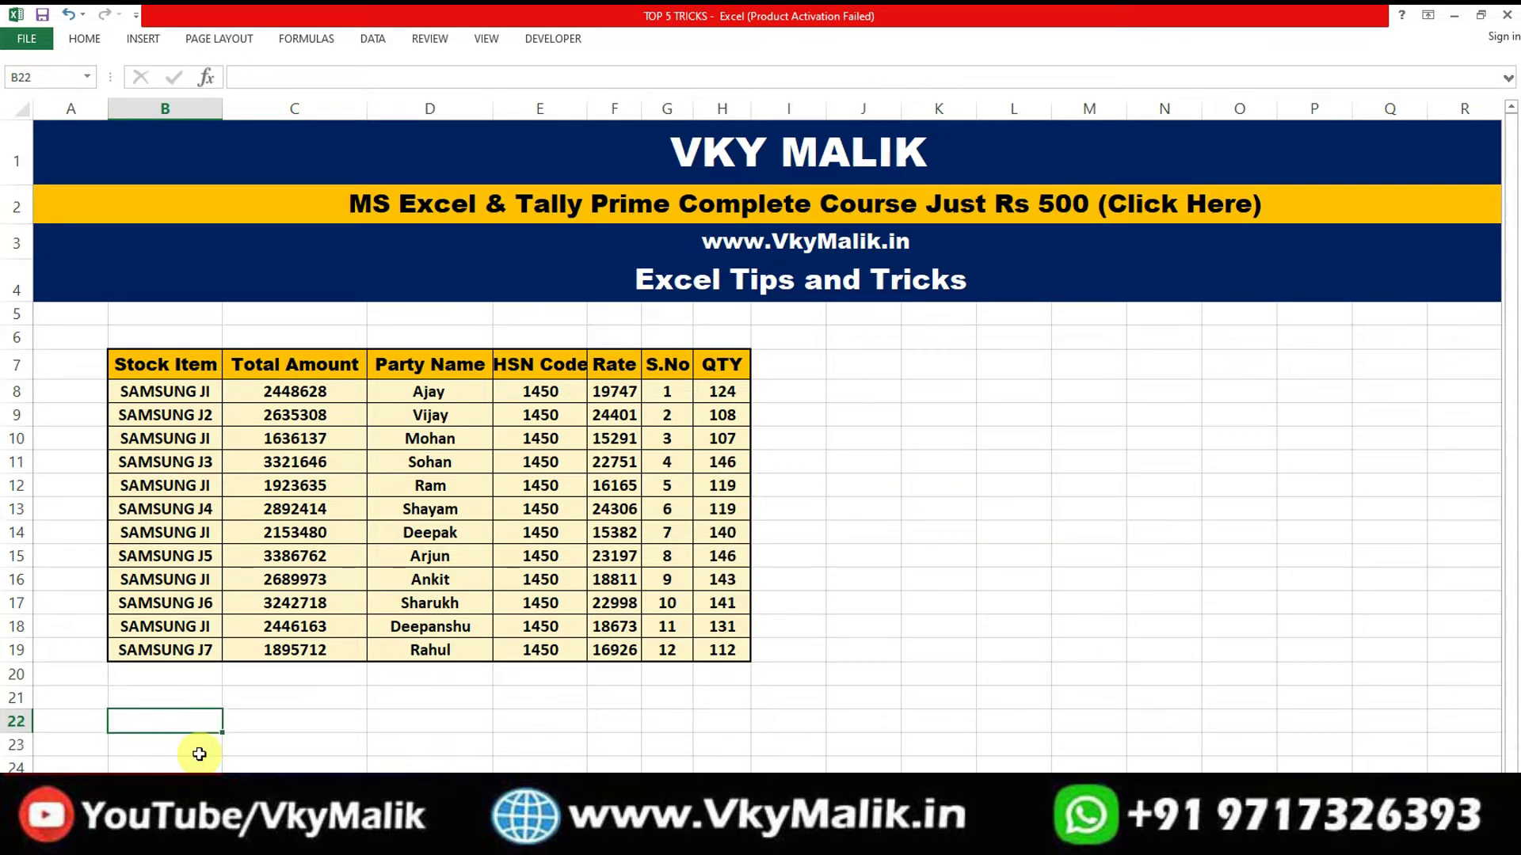
key("Up")
key("Up")
key("Up")
key("ctrl+a")
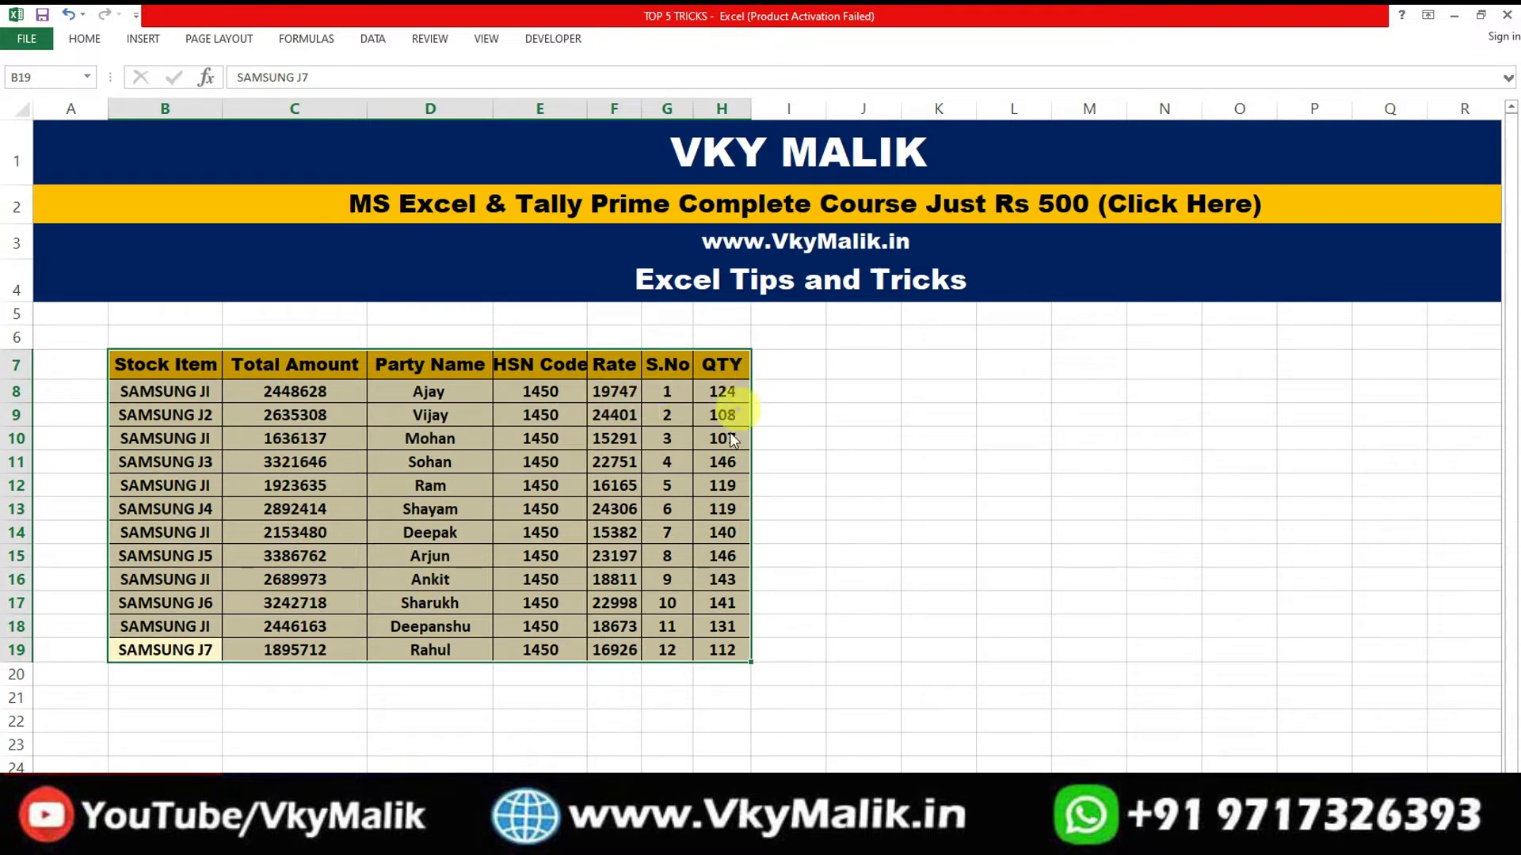
left_click(157, 339)
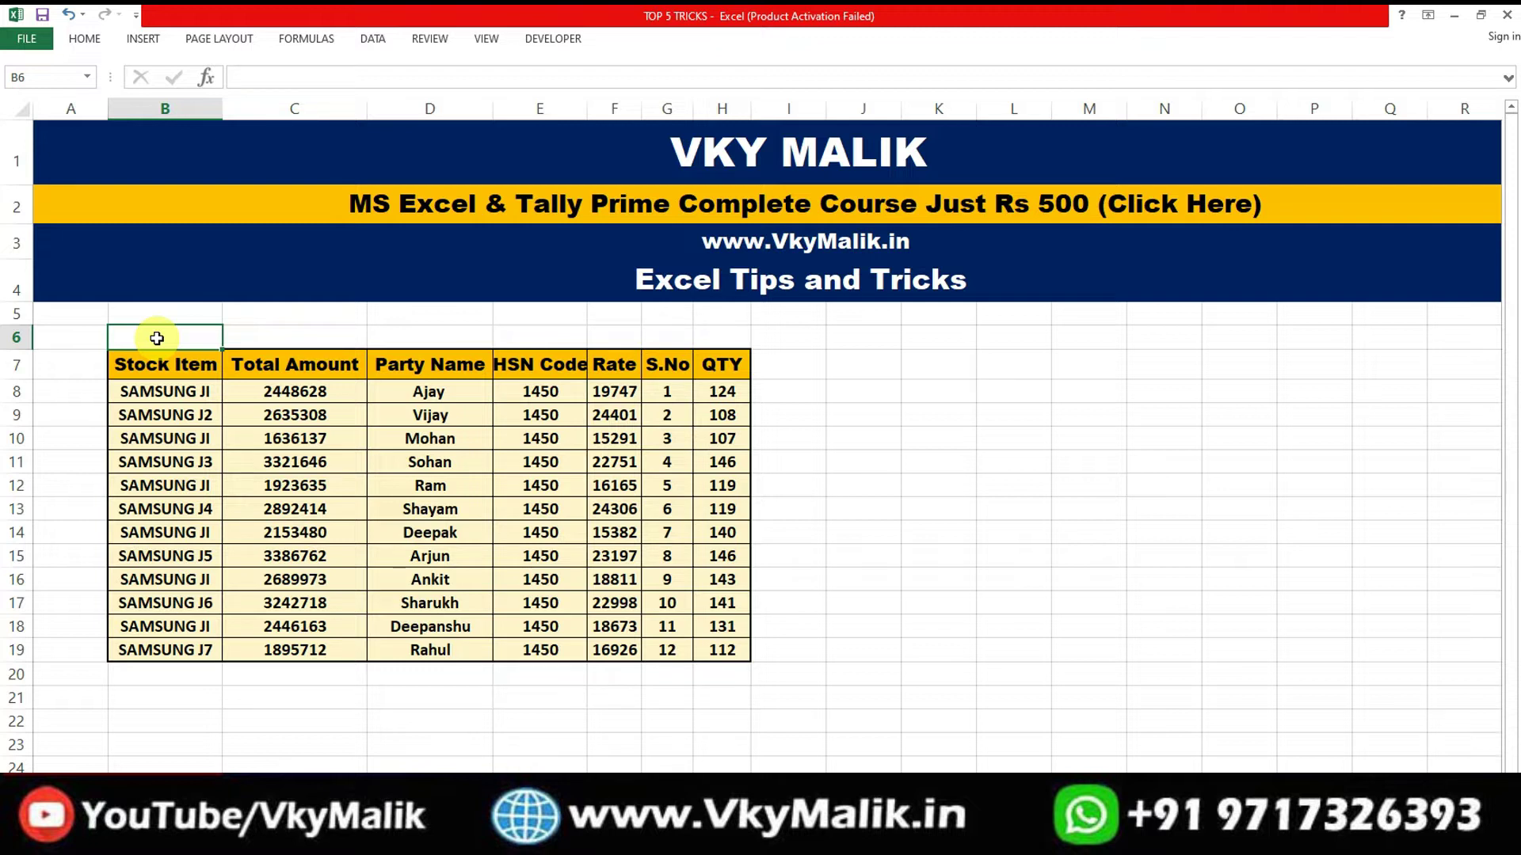
- Enter order numbers 3, 7, 2, 4, 6, 1, 5 in row 6 above columns B–H
key("Right")
key("Right")
key("Right")
key("Right")
key("Right")
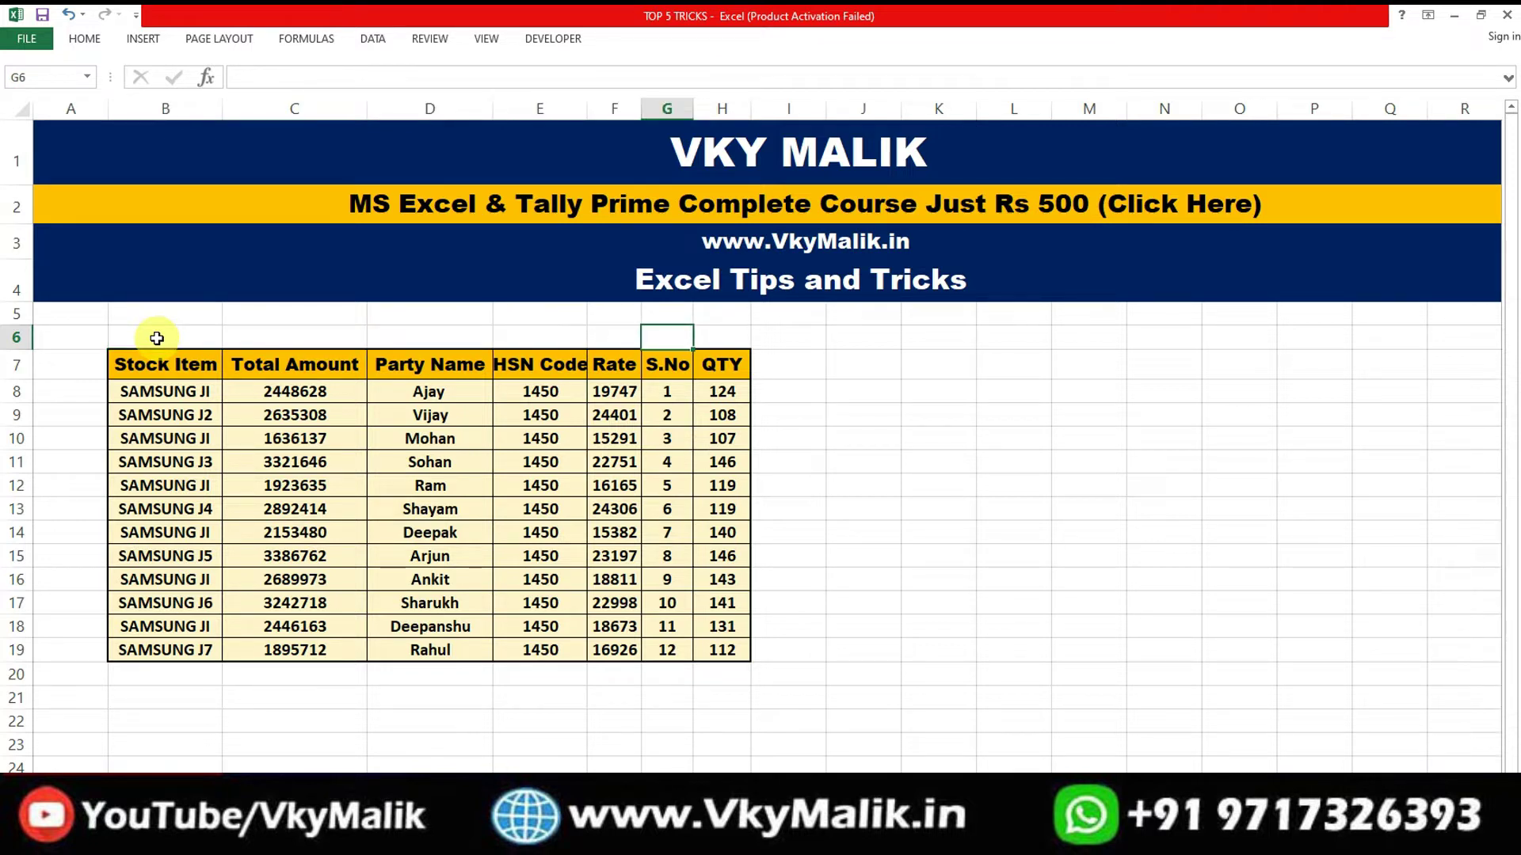
key("Right")
key("Left")
key("Left")
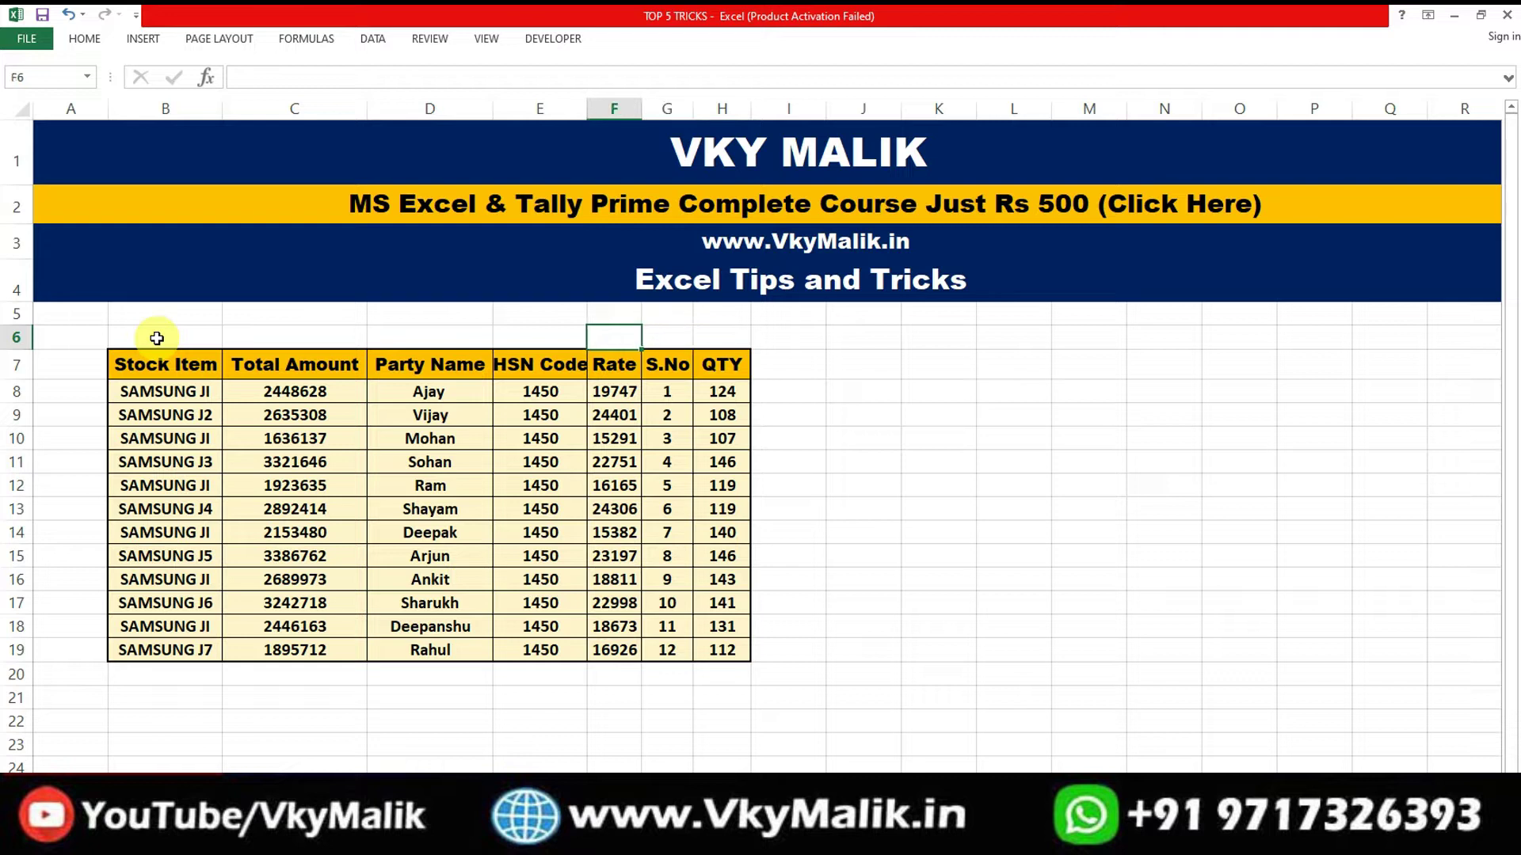
key("Right")
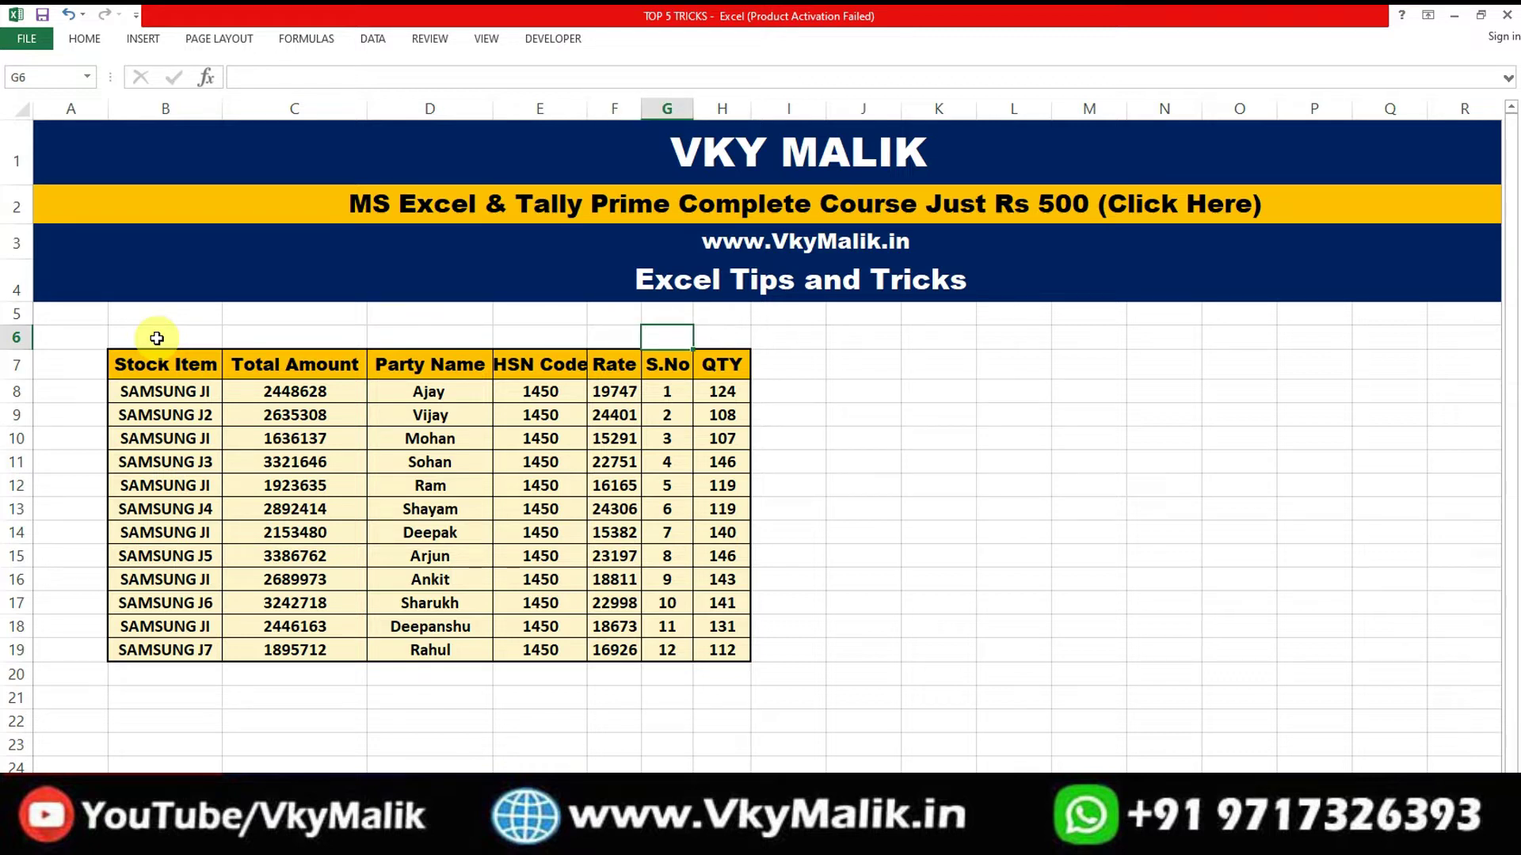
key("Return")
key("Up")
key("Left")
key("Left")
key("Left")
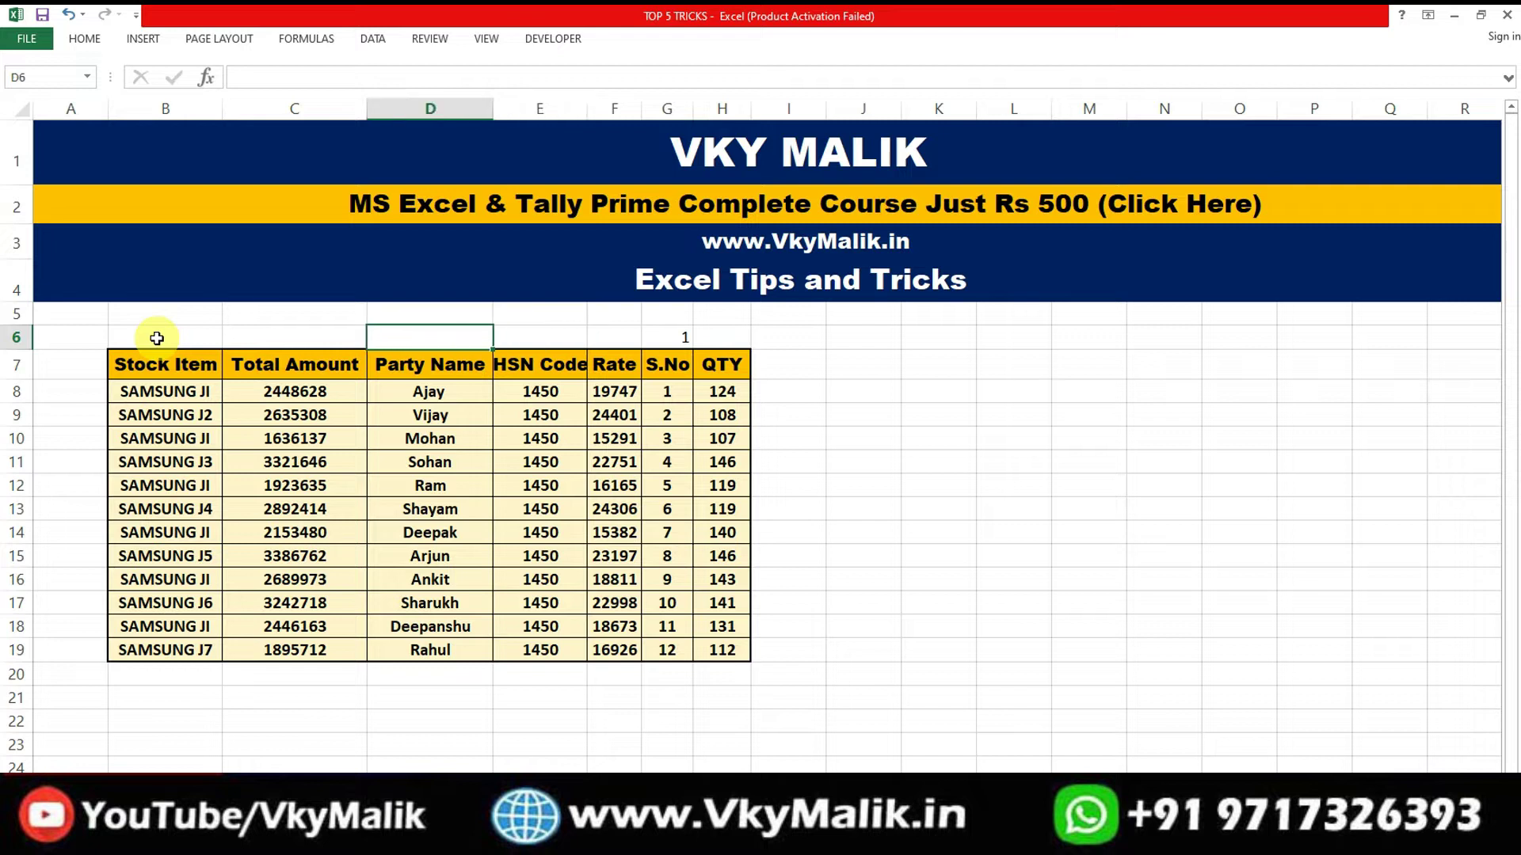
key("Return")
key("Up")
key("Left")
key("Left")
key("Return")
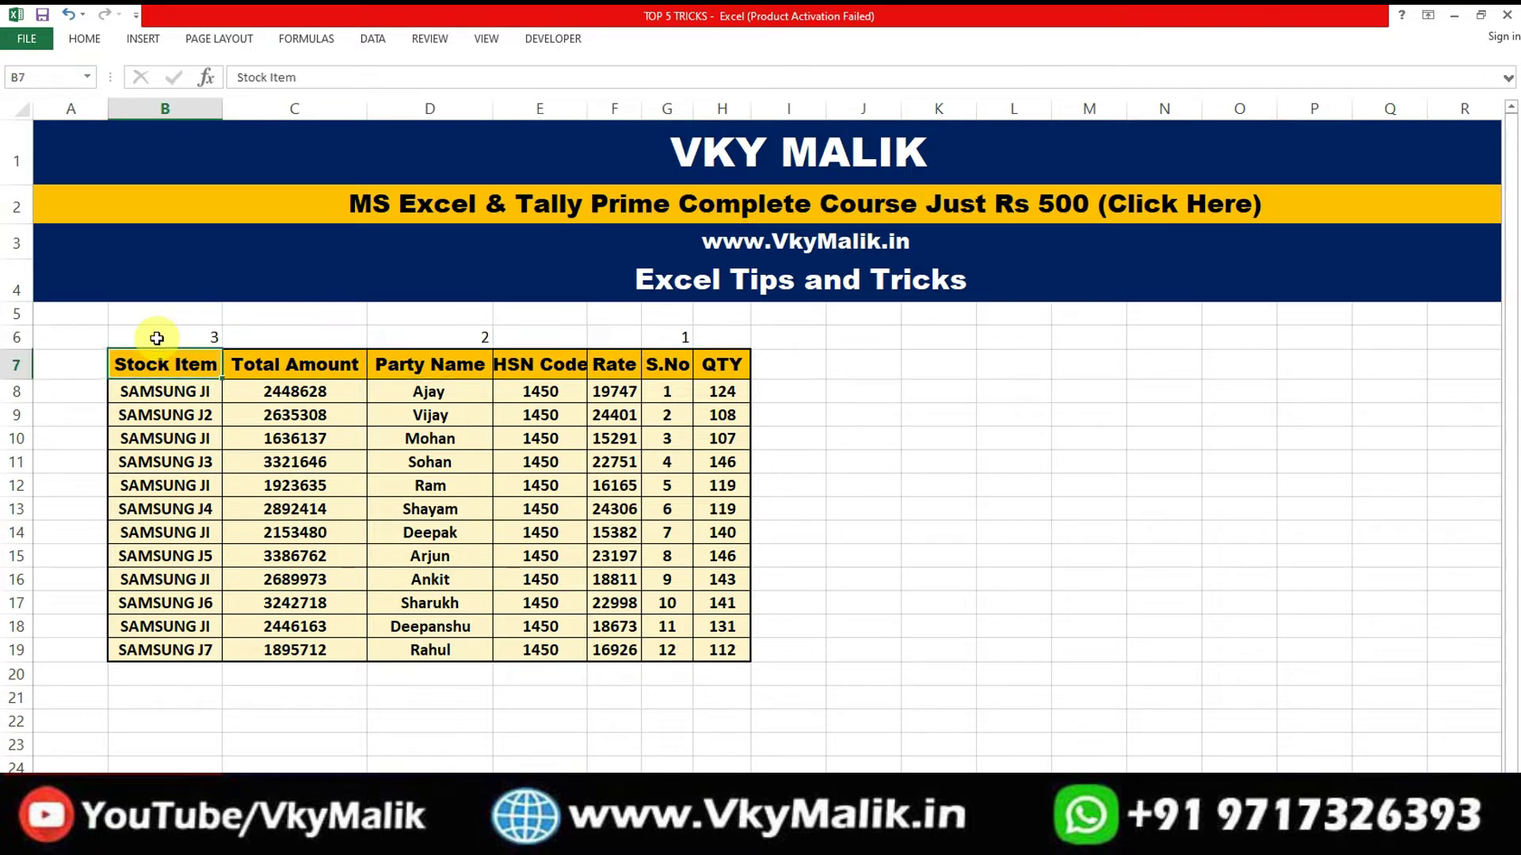
key("Up")
key("Right")
key("Right")
key("Right")
key("Right")
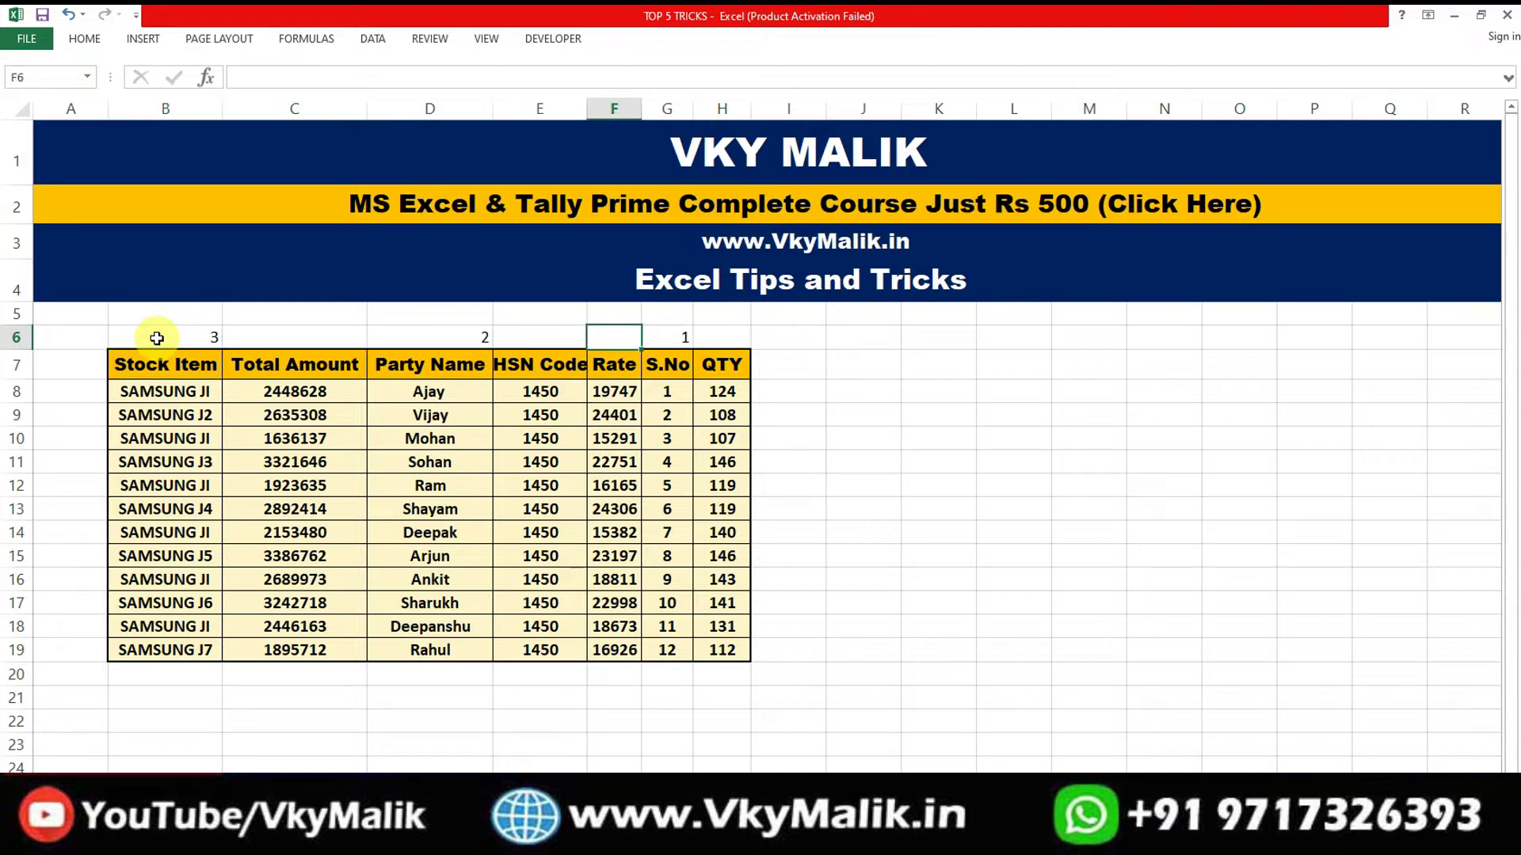
key("Left")
key("Right")
key("Right")
key("Right")
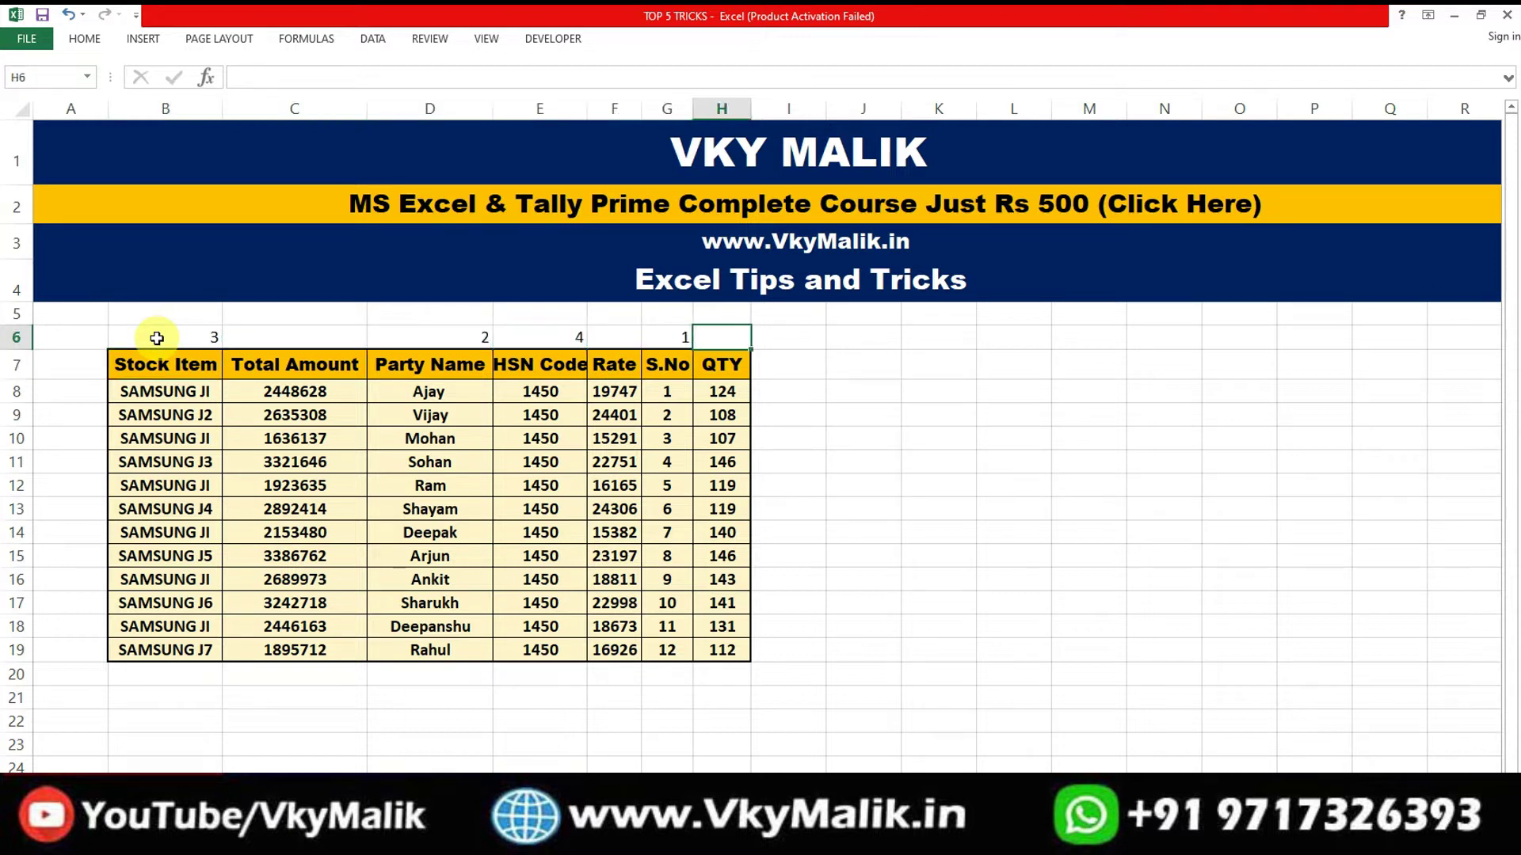
key("Left")
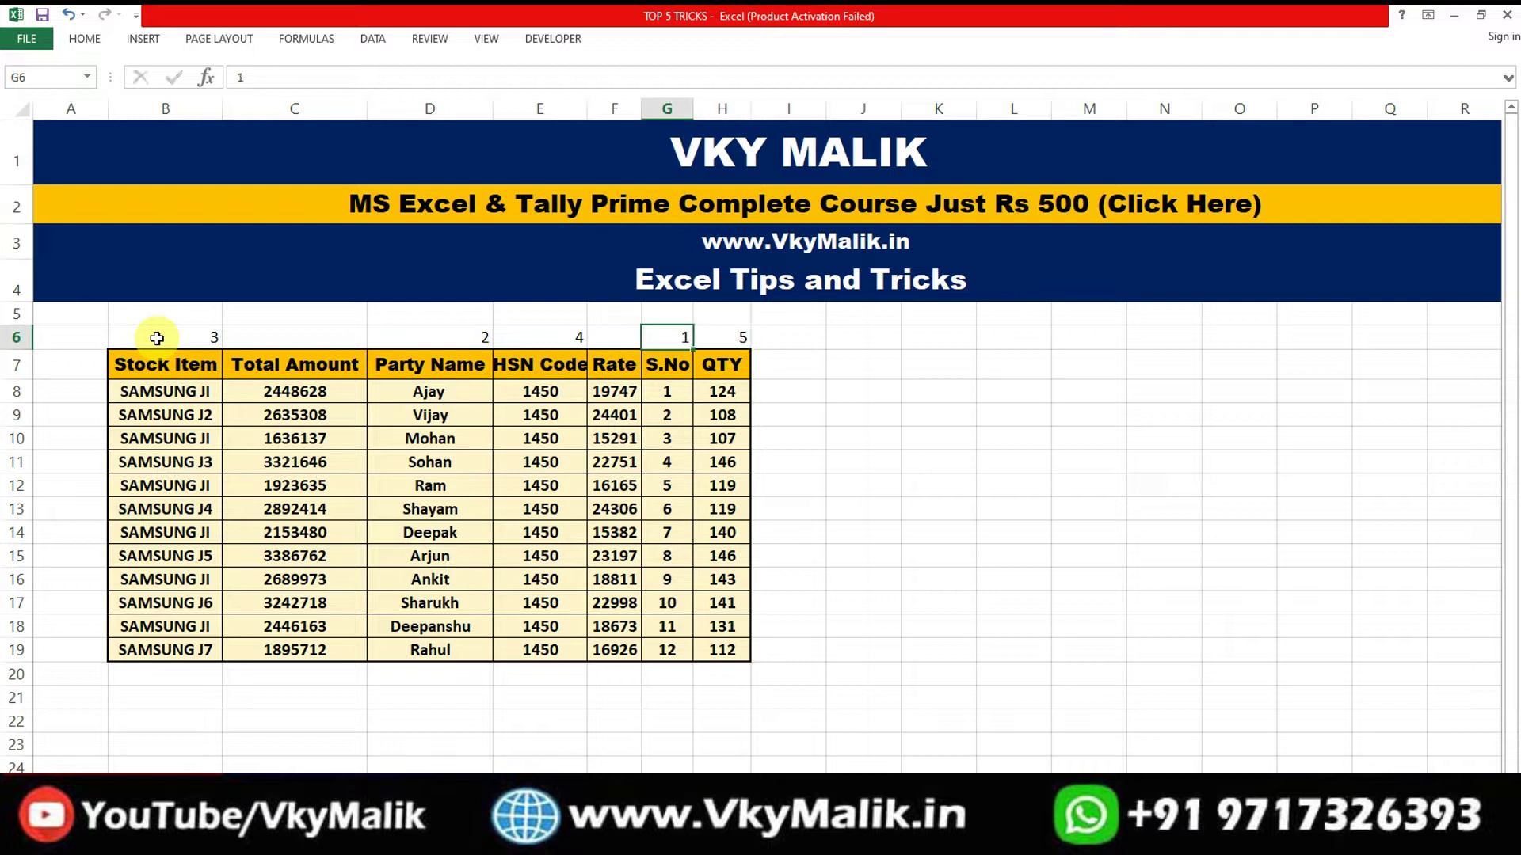
key("Left")
key("Left")
key("Left")
key("Left")
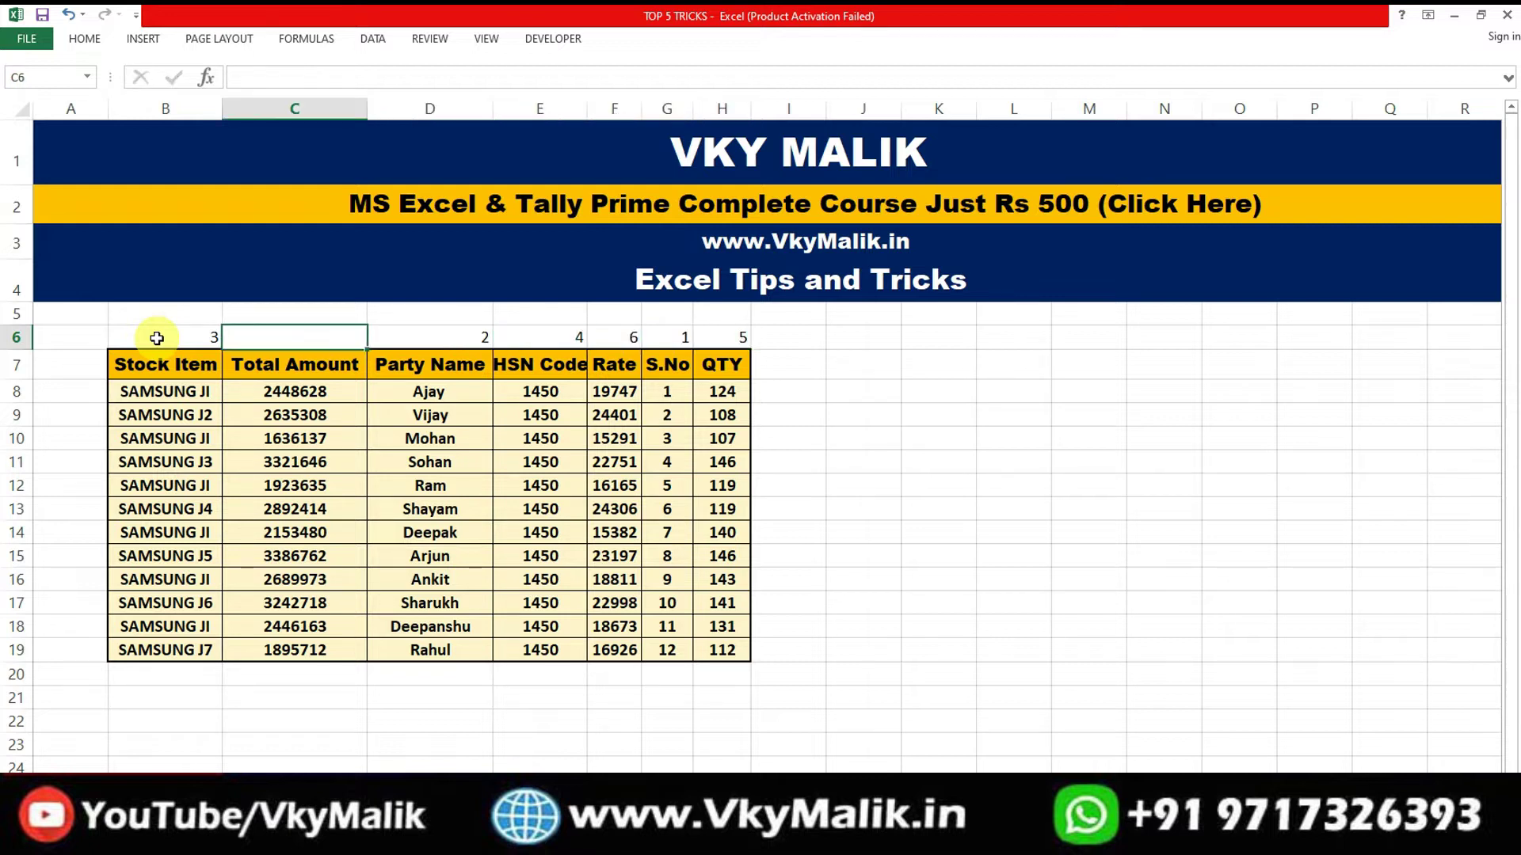
key("Down")
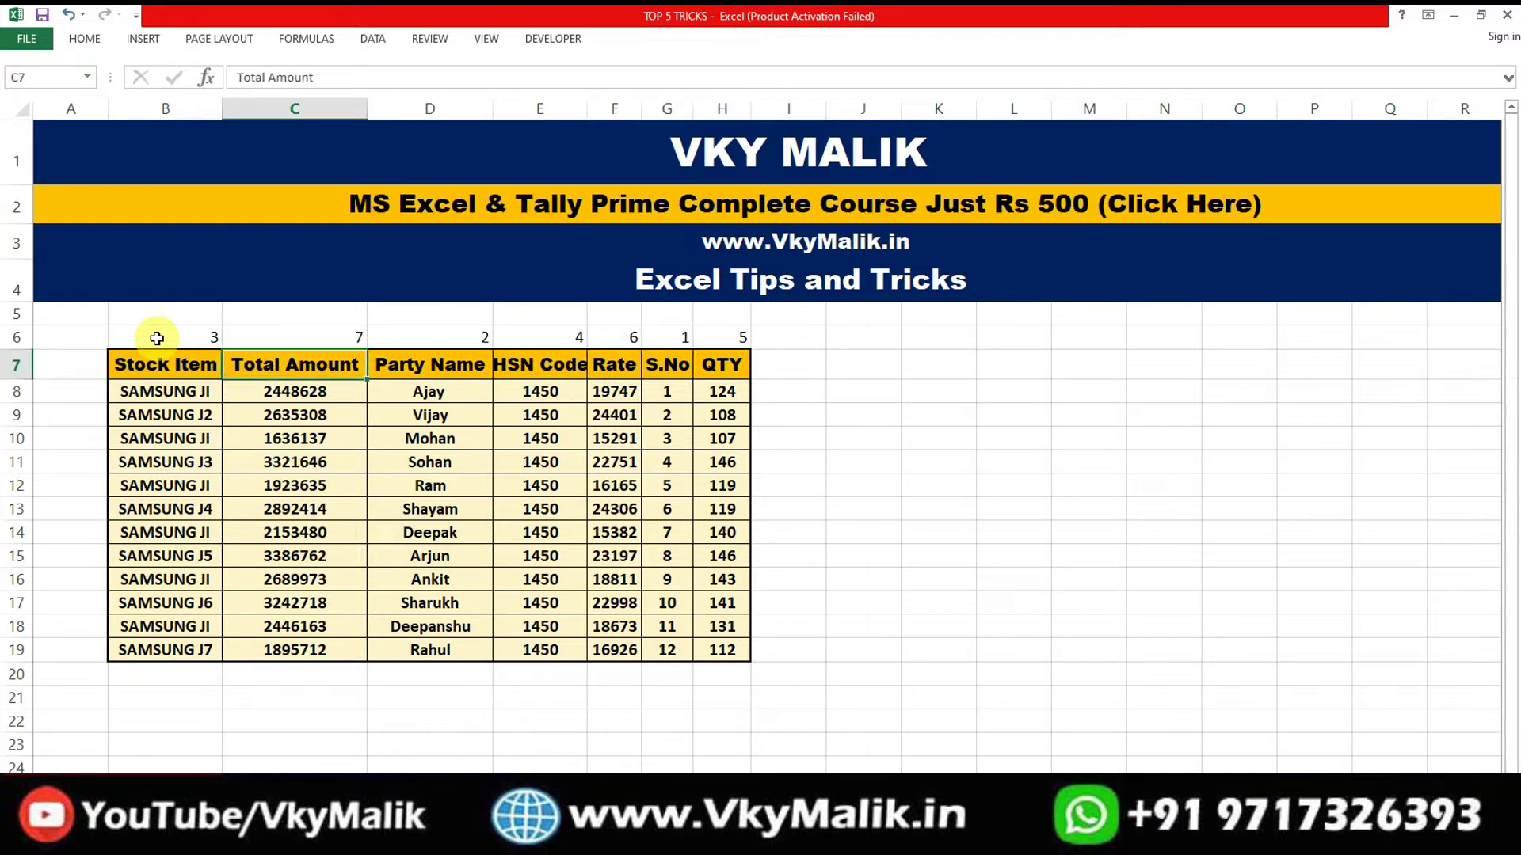
- Select from the order number in B6 down into the table
left_click(294, 788)
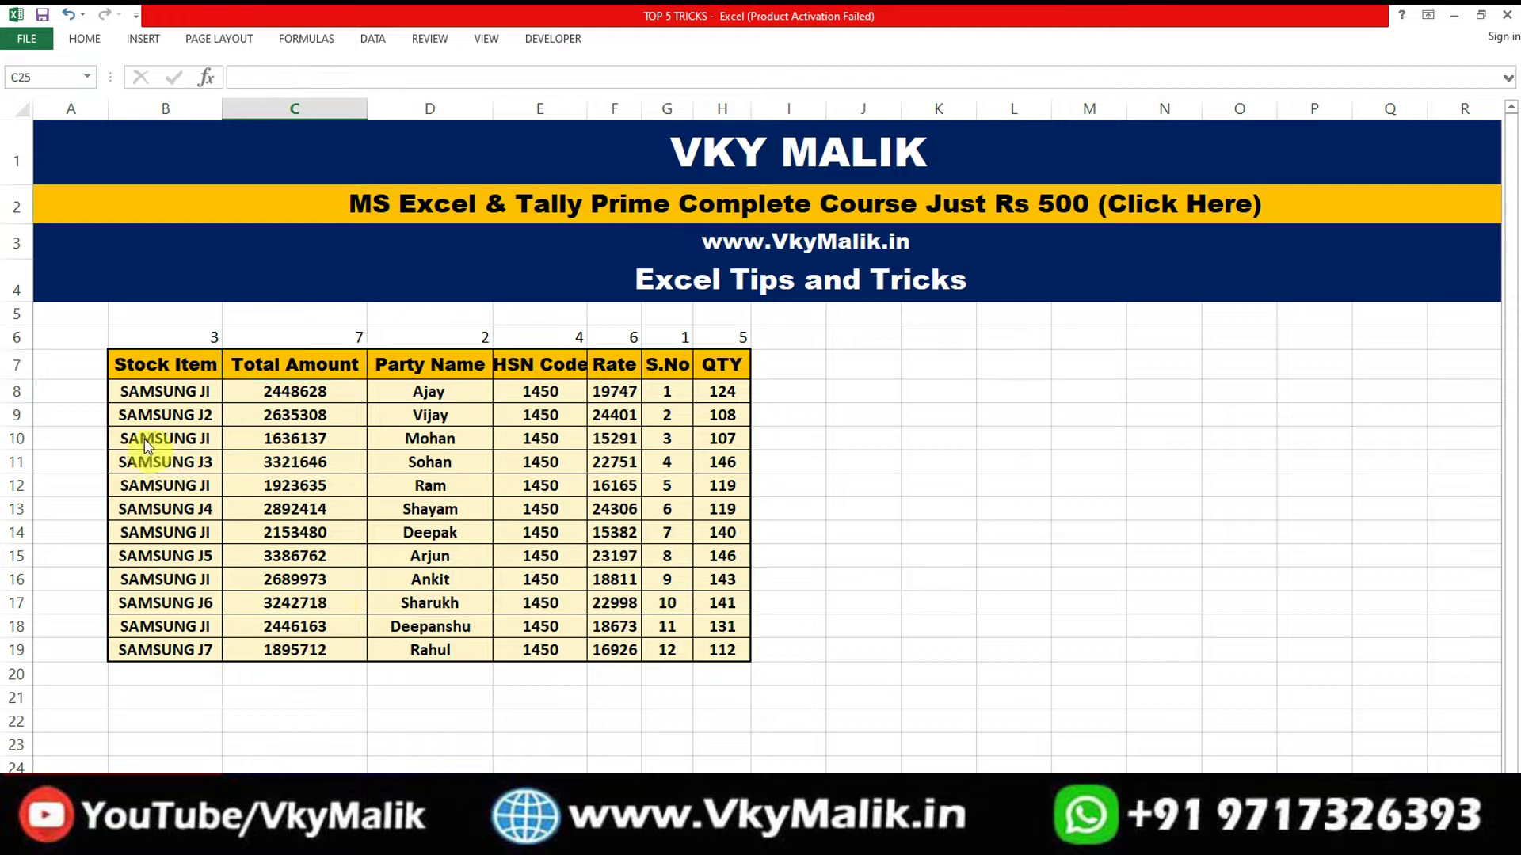
left_click_drag(153, 340, 154, 342)
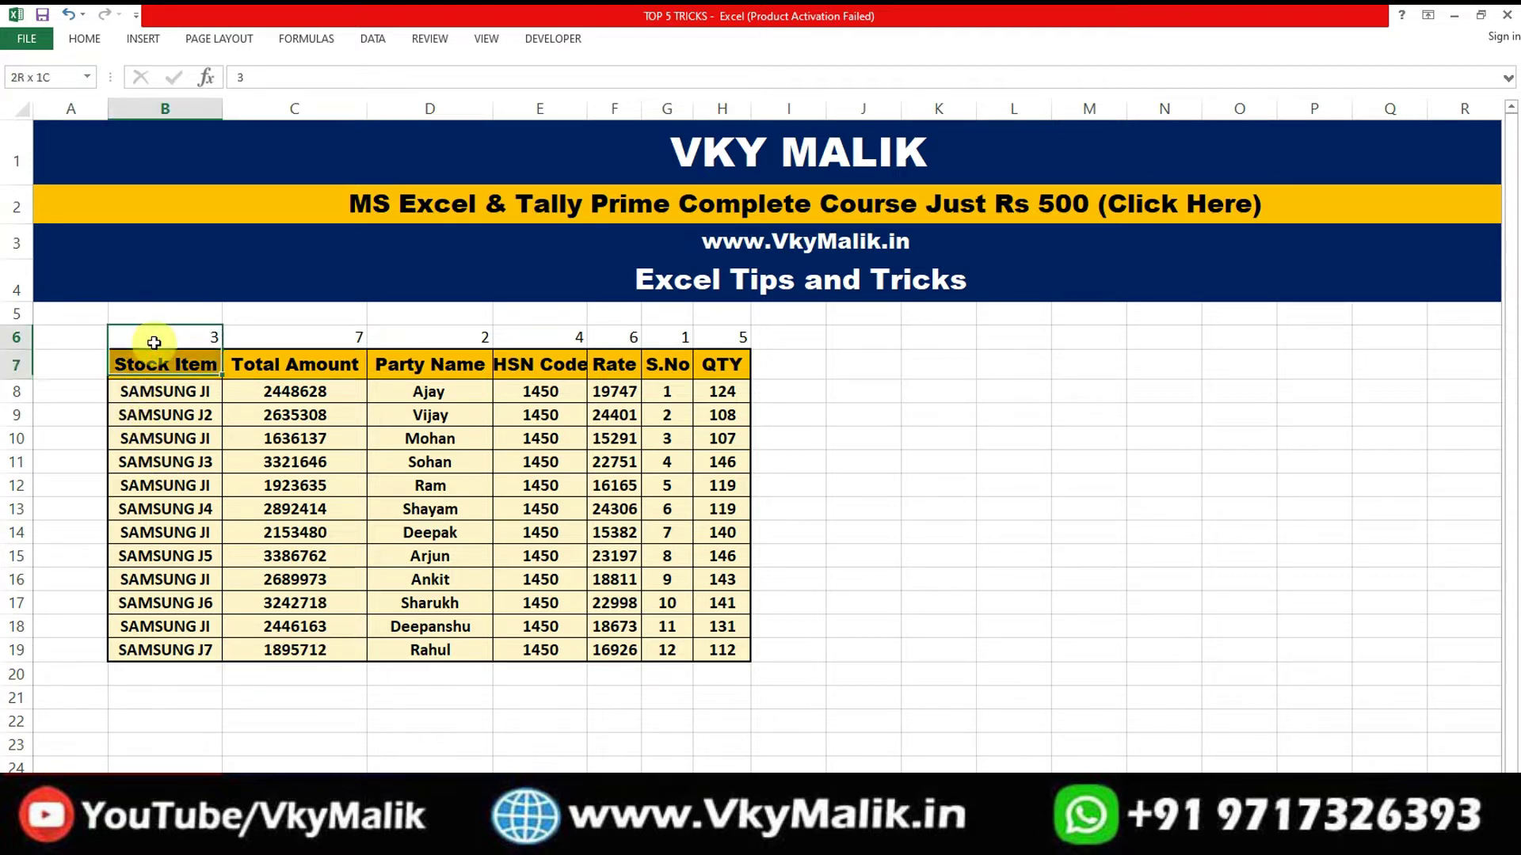
key("shift+Down")
key("shift+Down")
key("shift+Down")
key("shift+Down")
key("shift+Down")
key("shift+Down")
- Extend the selection across the table and sort it left to right by Row 6, Smallest to Largest
key("shift+Right")
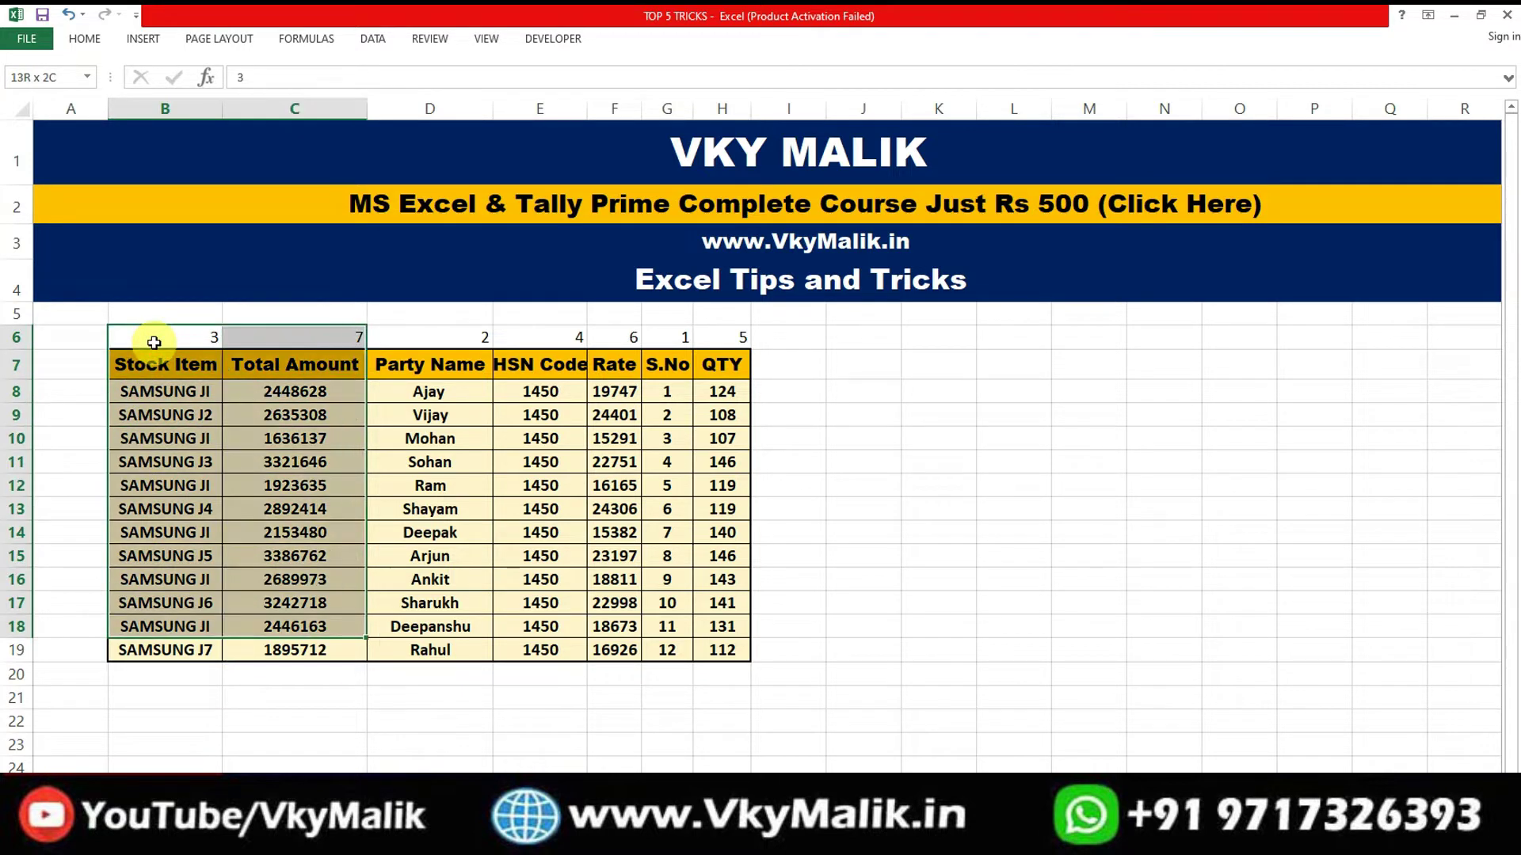
key("shift+Right")
key("shift+Right")
key("shift+Right")
key("shift+Right")
key("shift+Right")
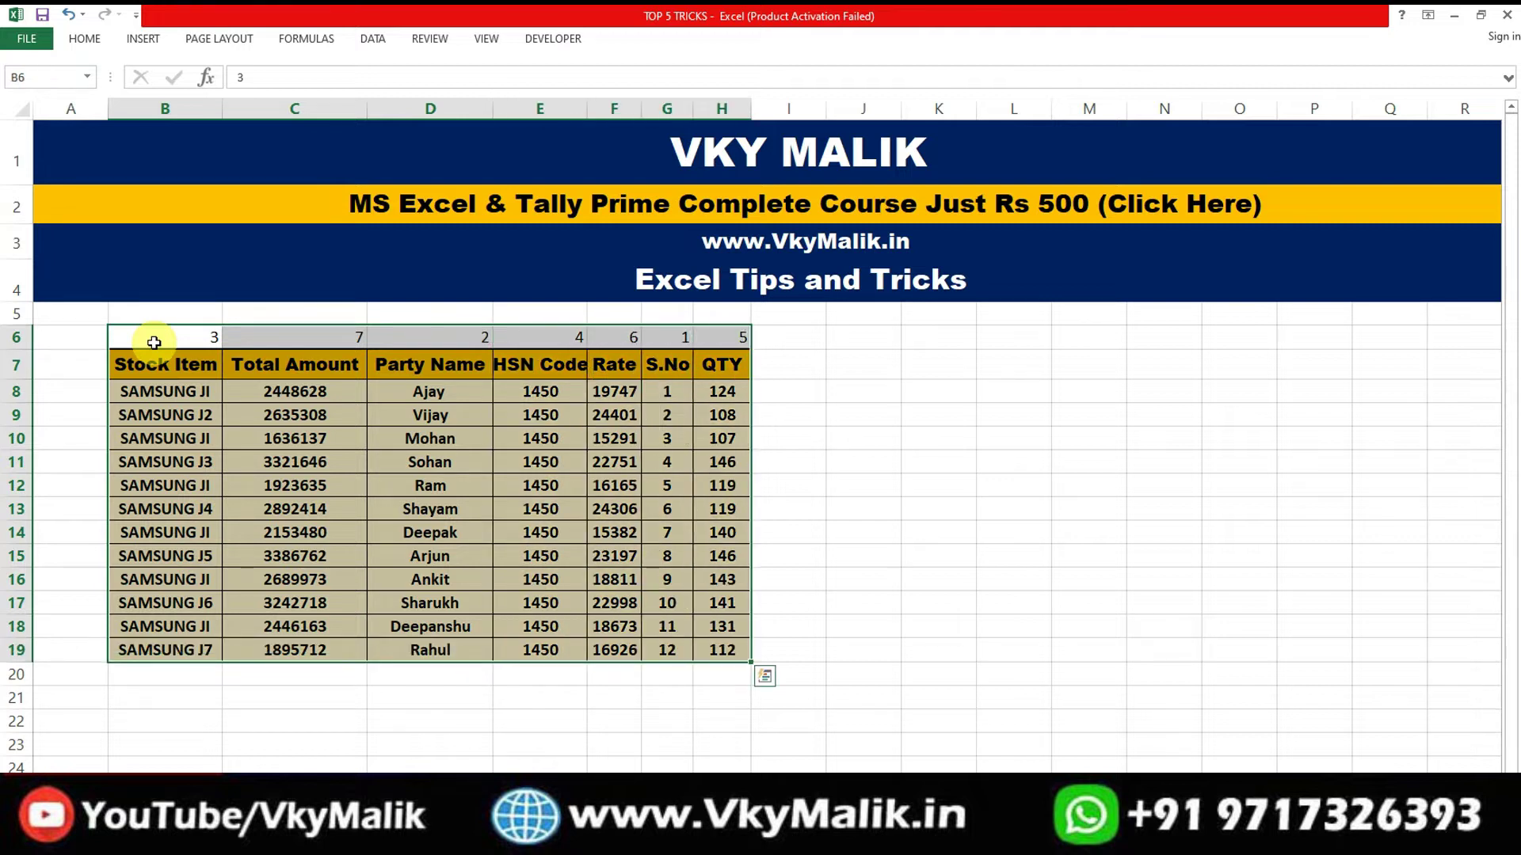
left_click(384, 38)
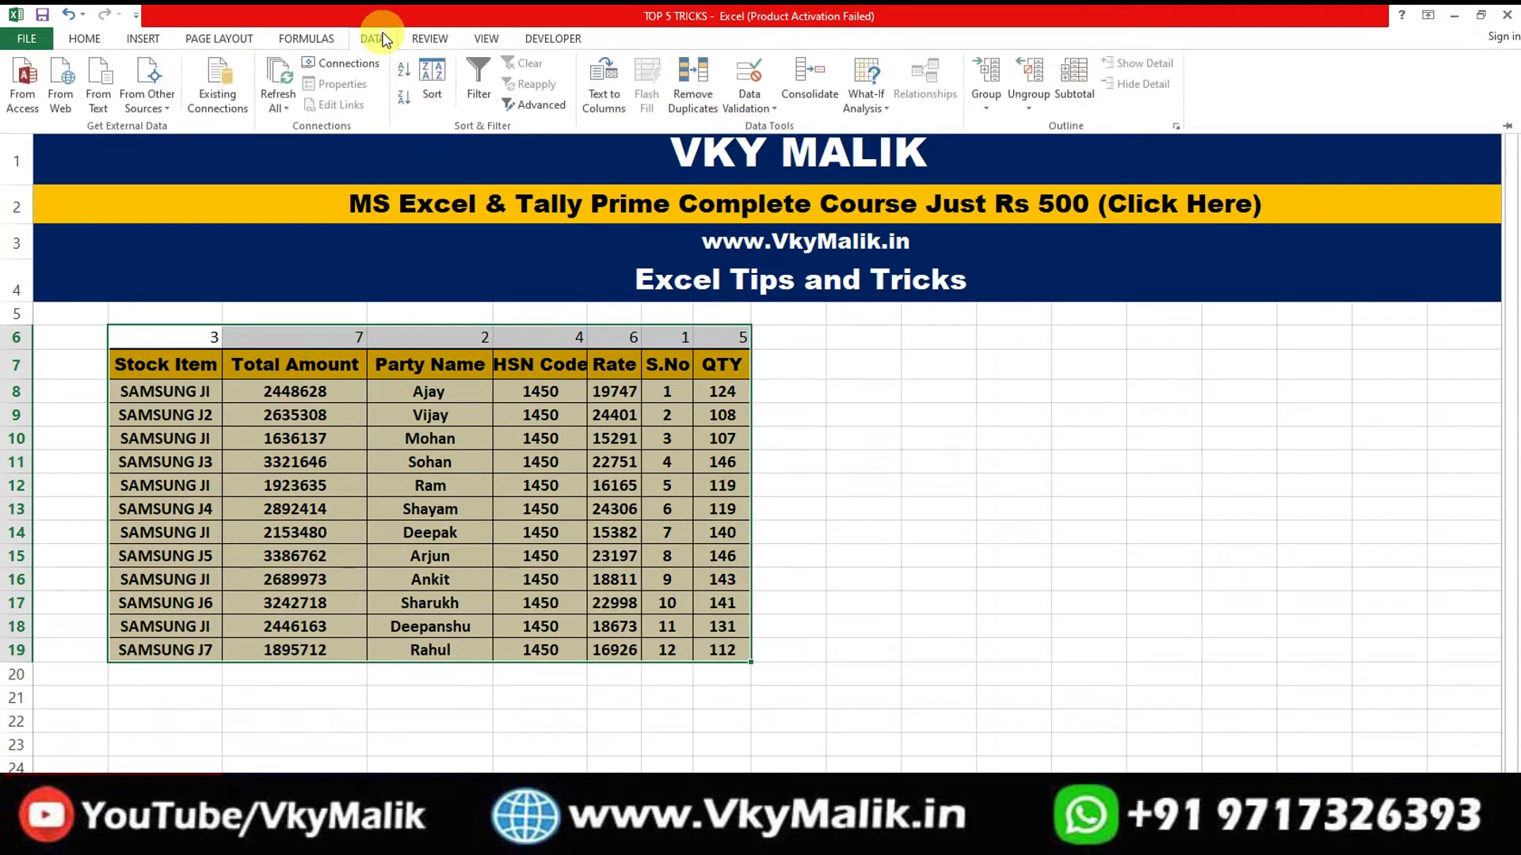
left_click(433, 81)
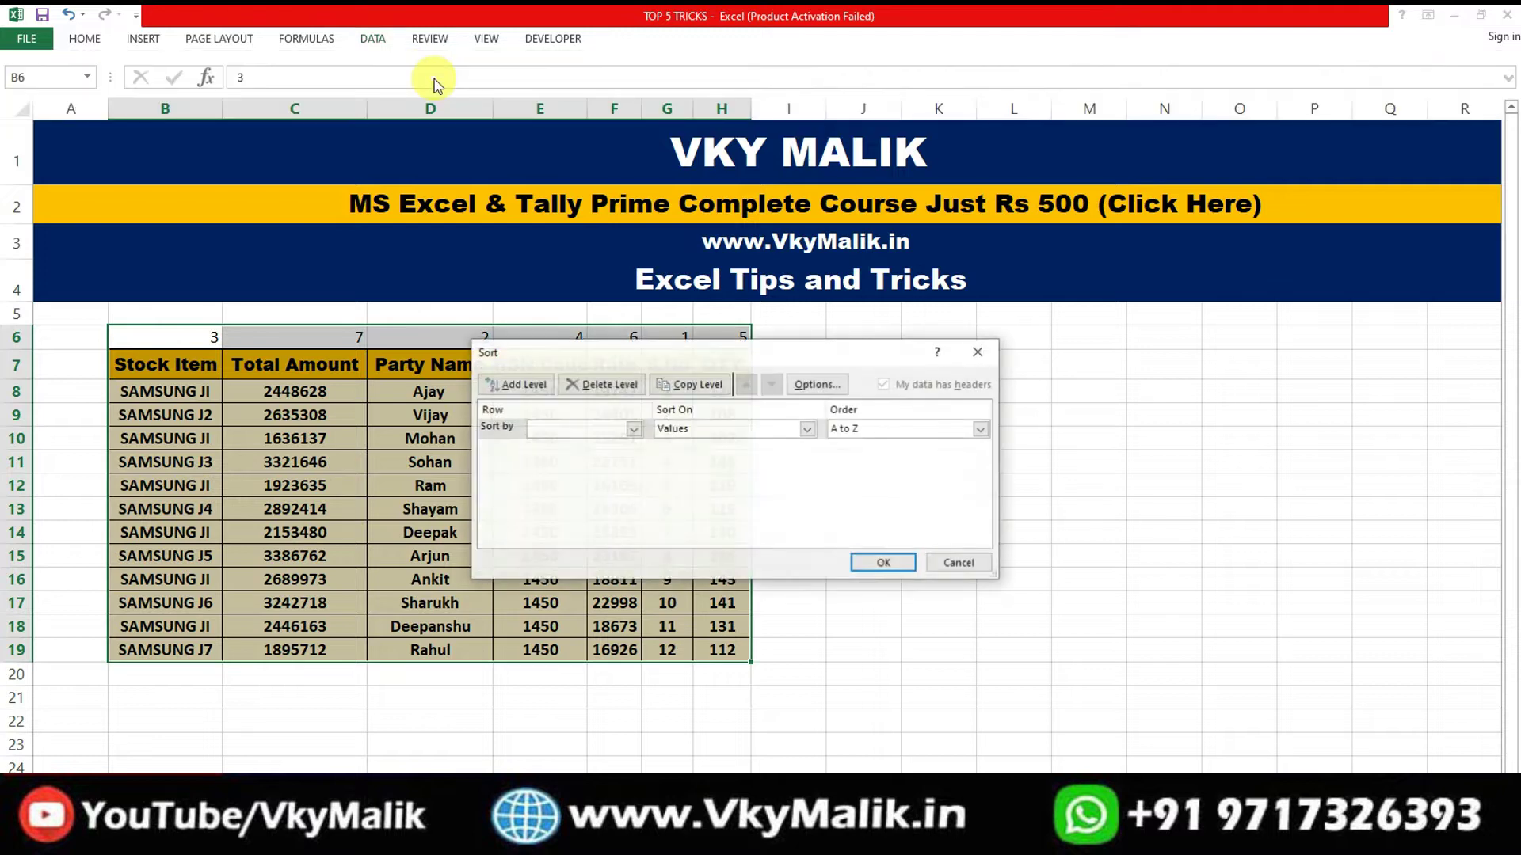
left_click(816, 385)
left_click(701, 477)
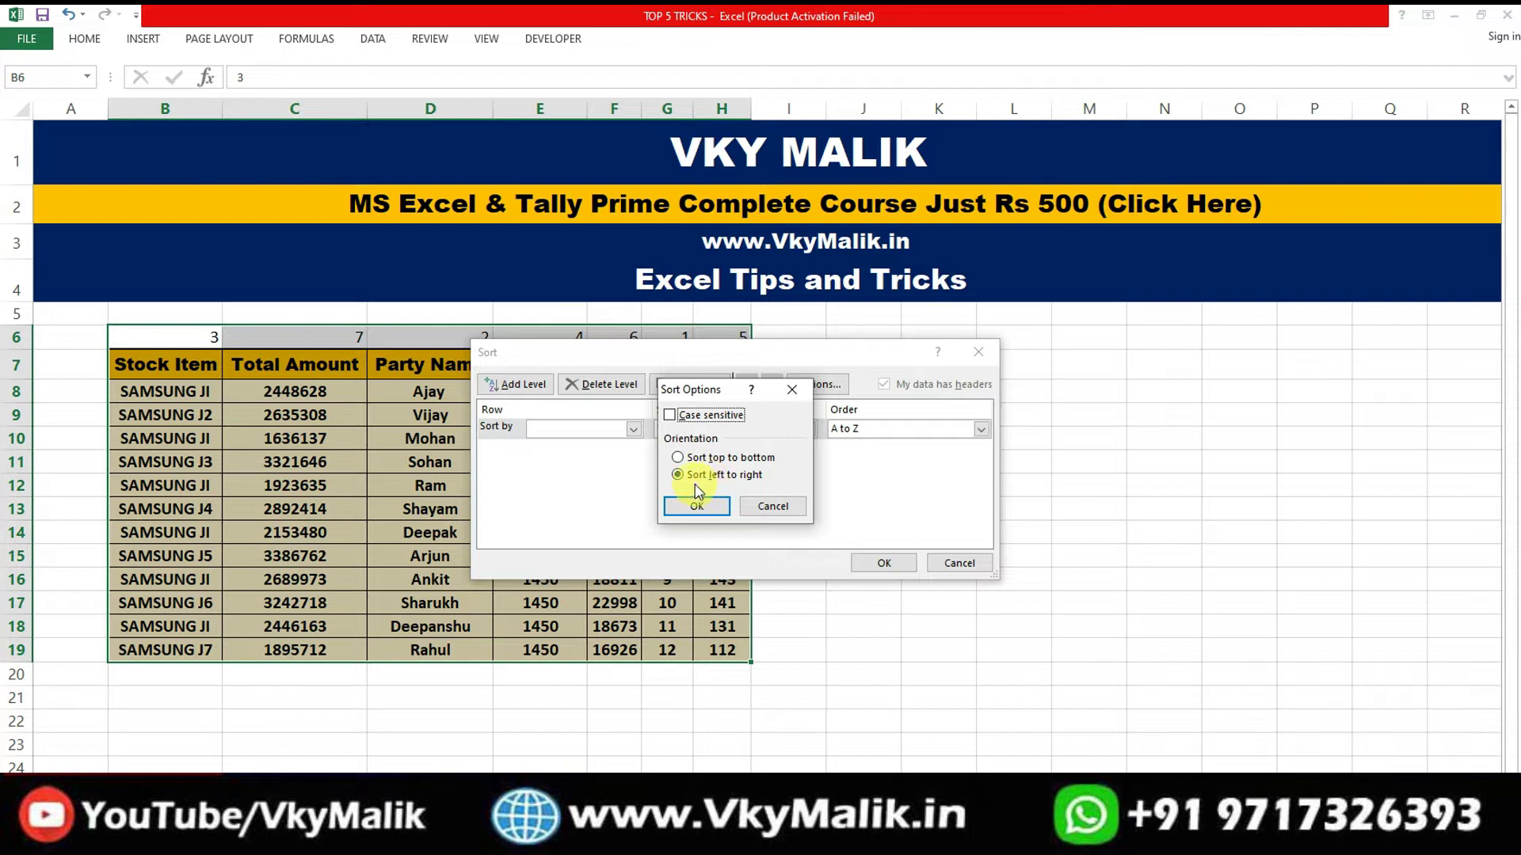
left_click(697, 506)
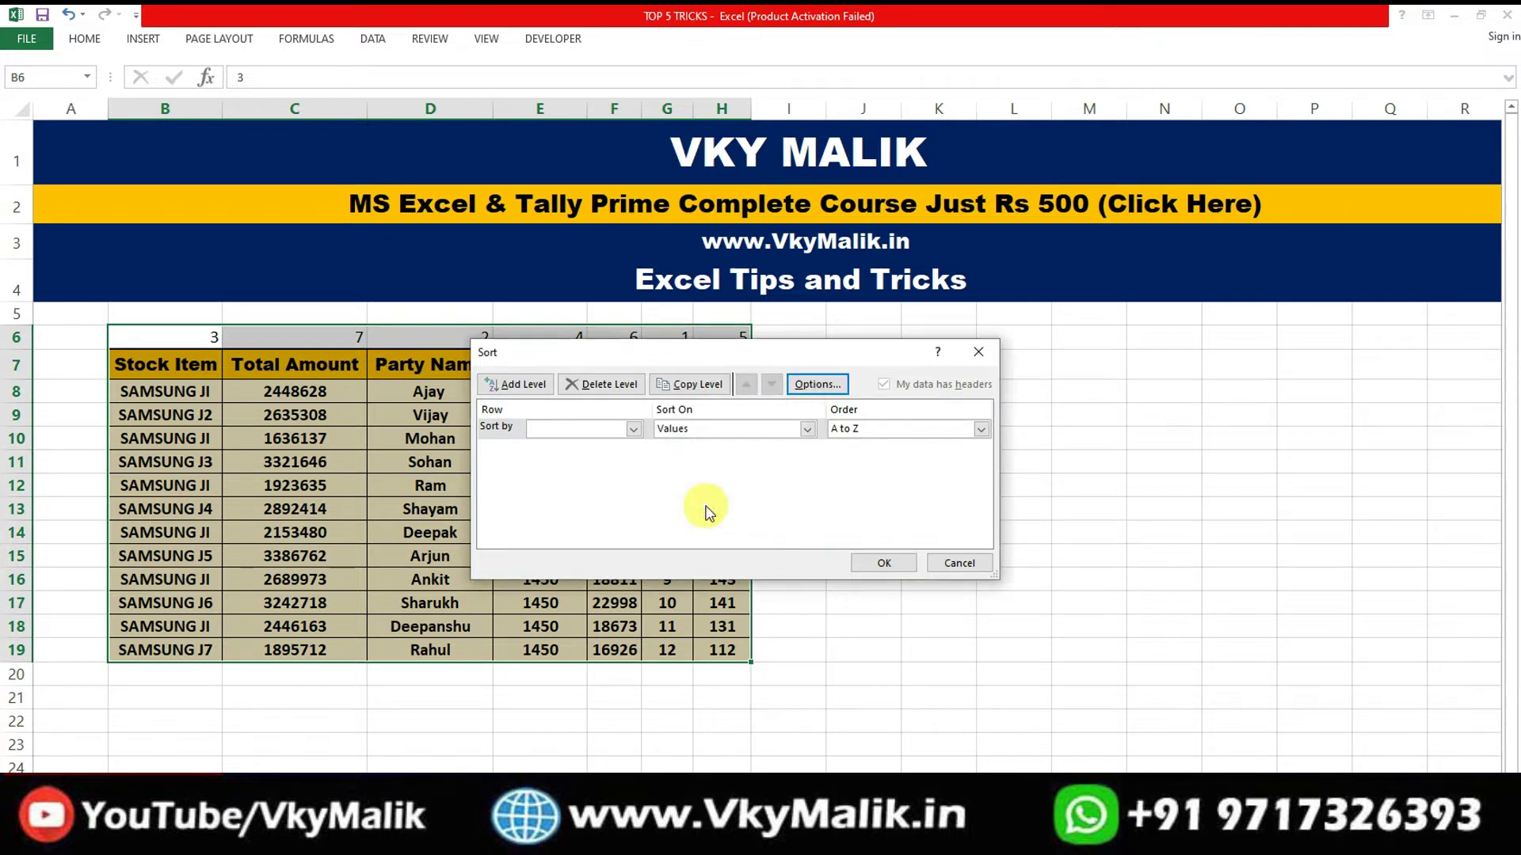
left_click(568, 434)
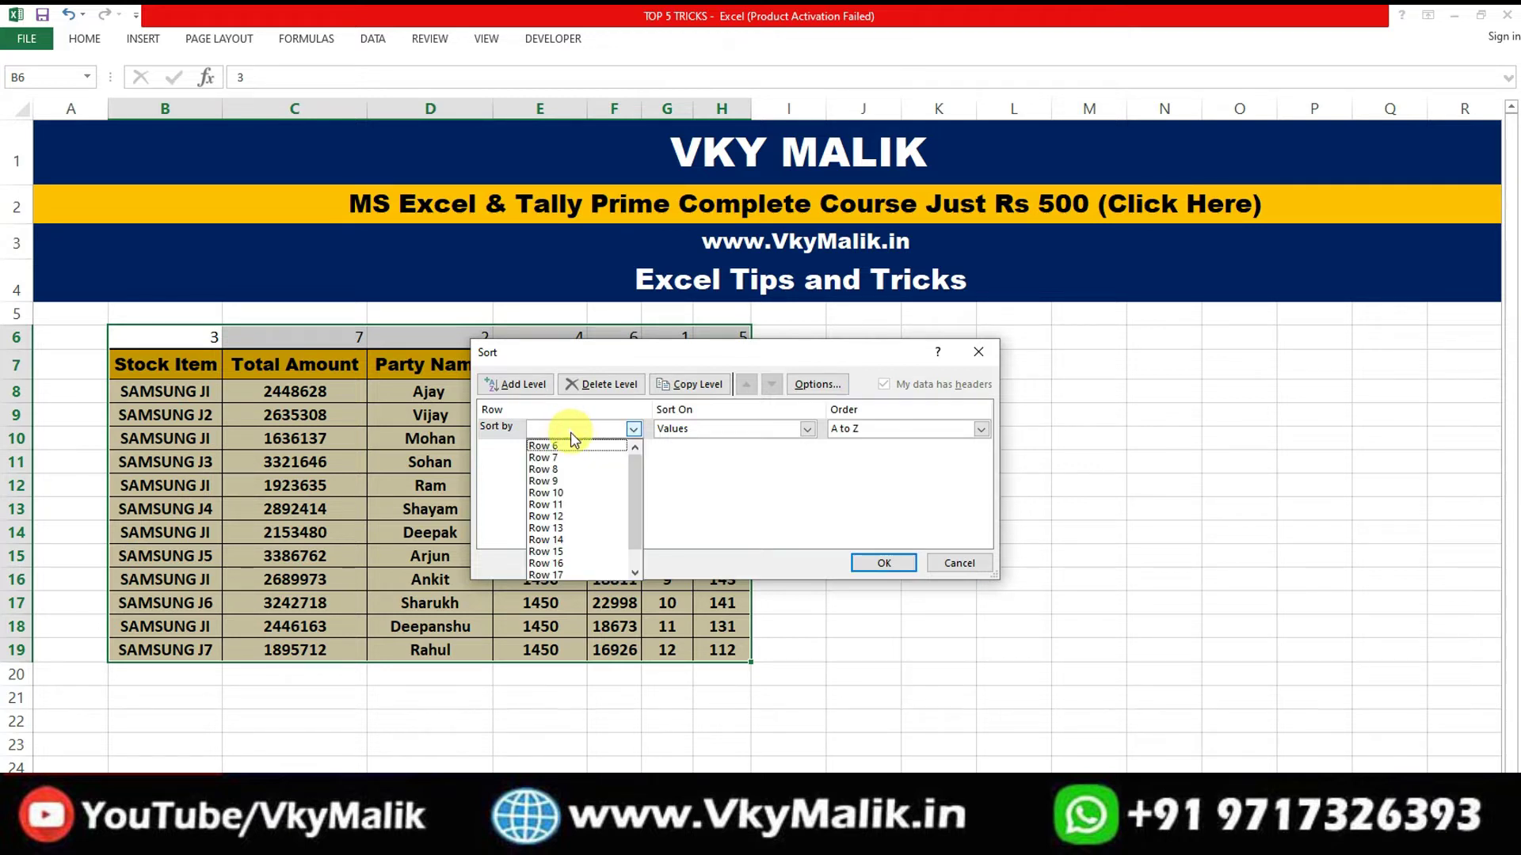
left_click(584, 447)
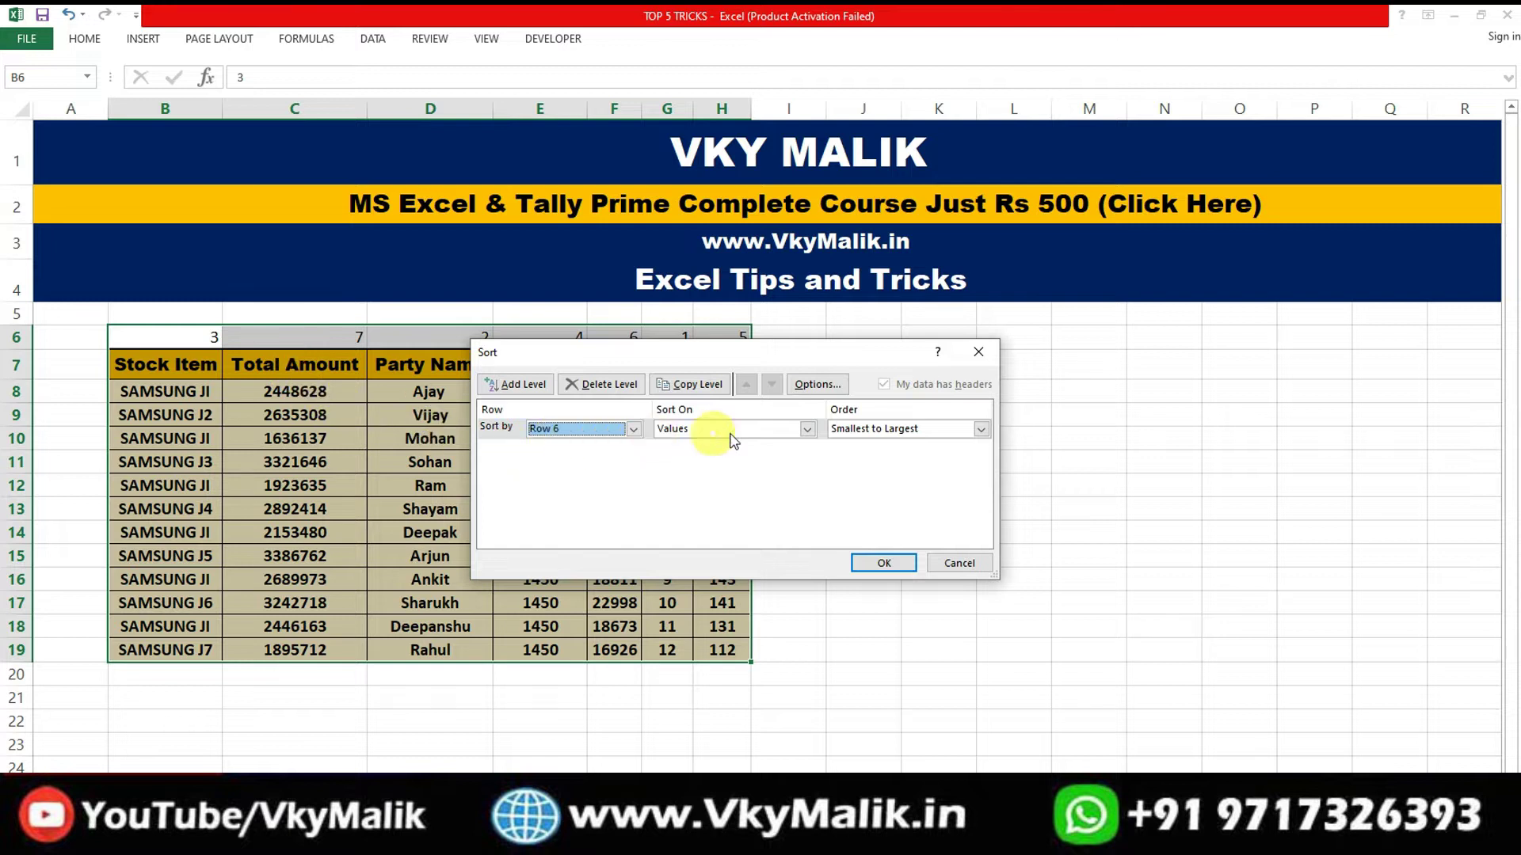
left_click(893, 432)
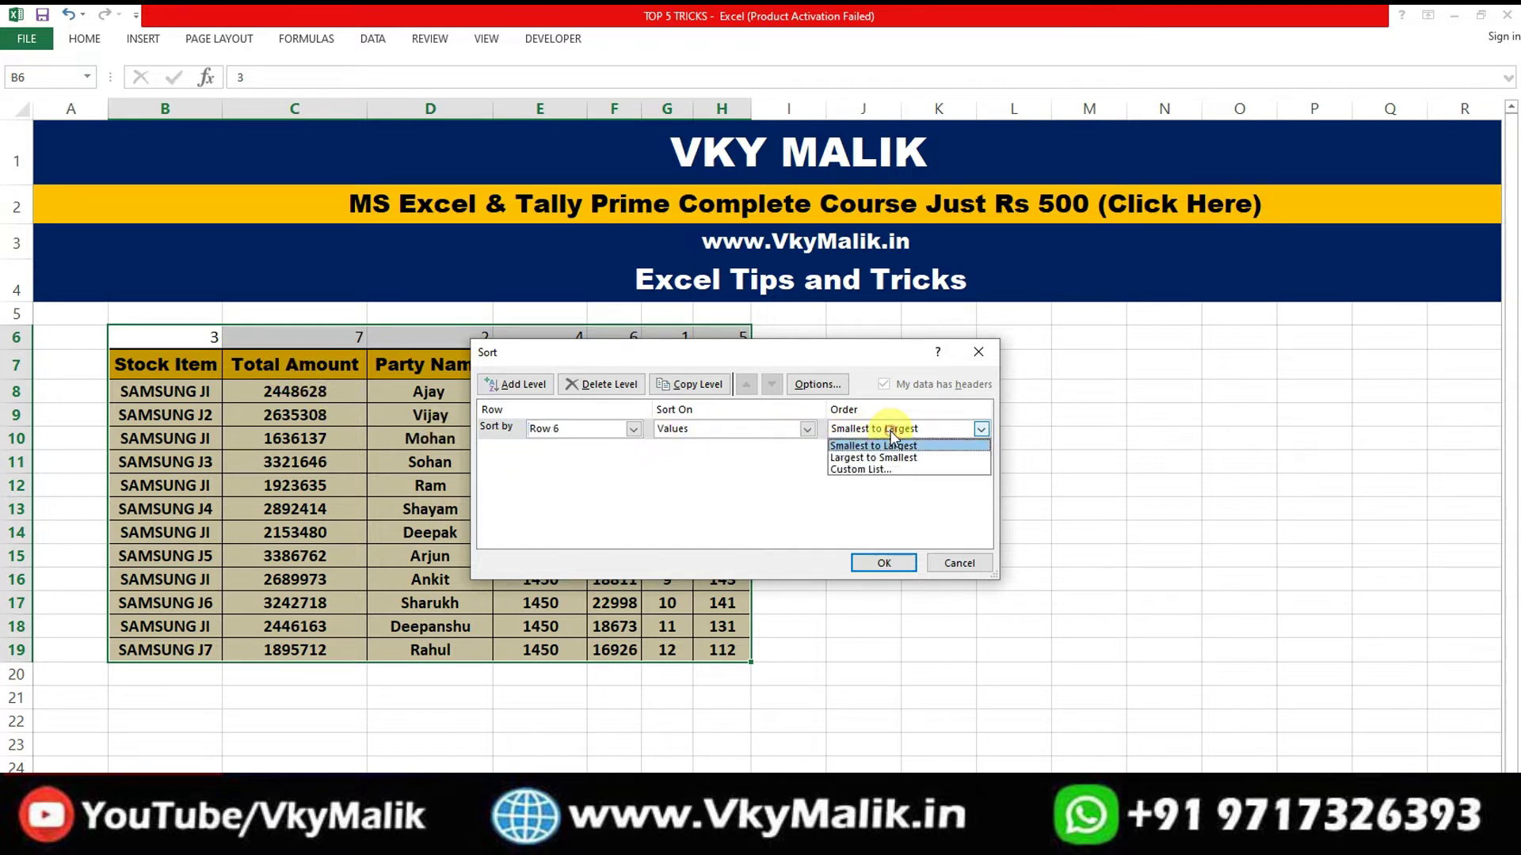
left_click(943, 447)
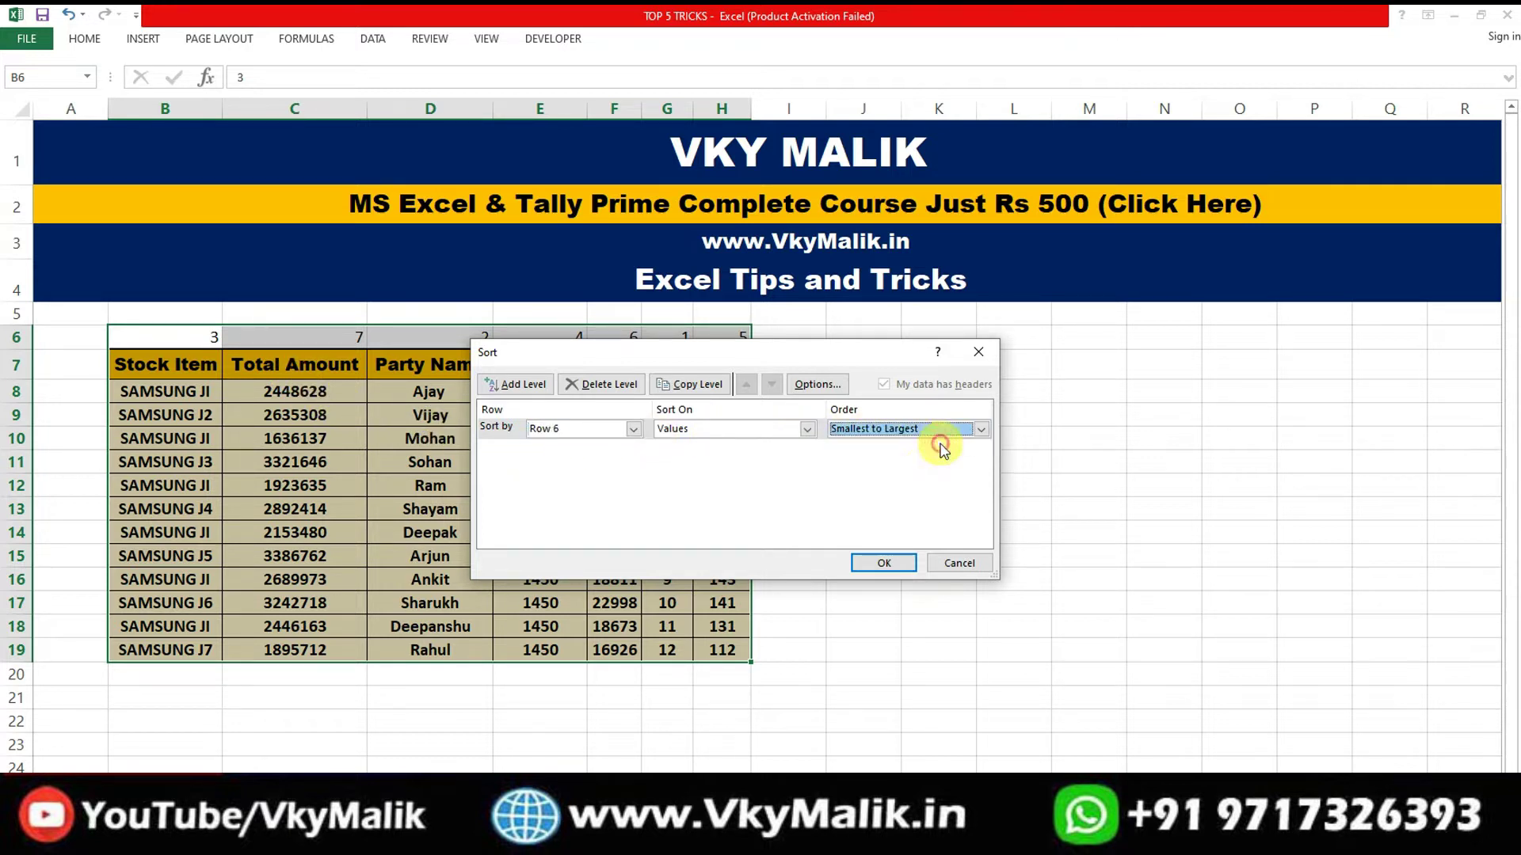
left_click(893, 560)
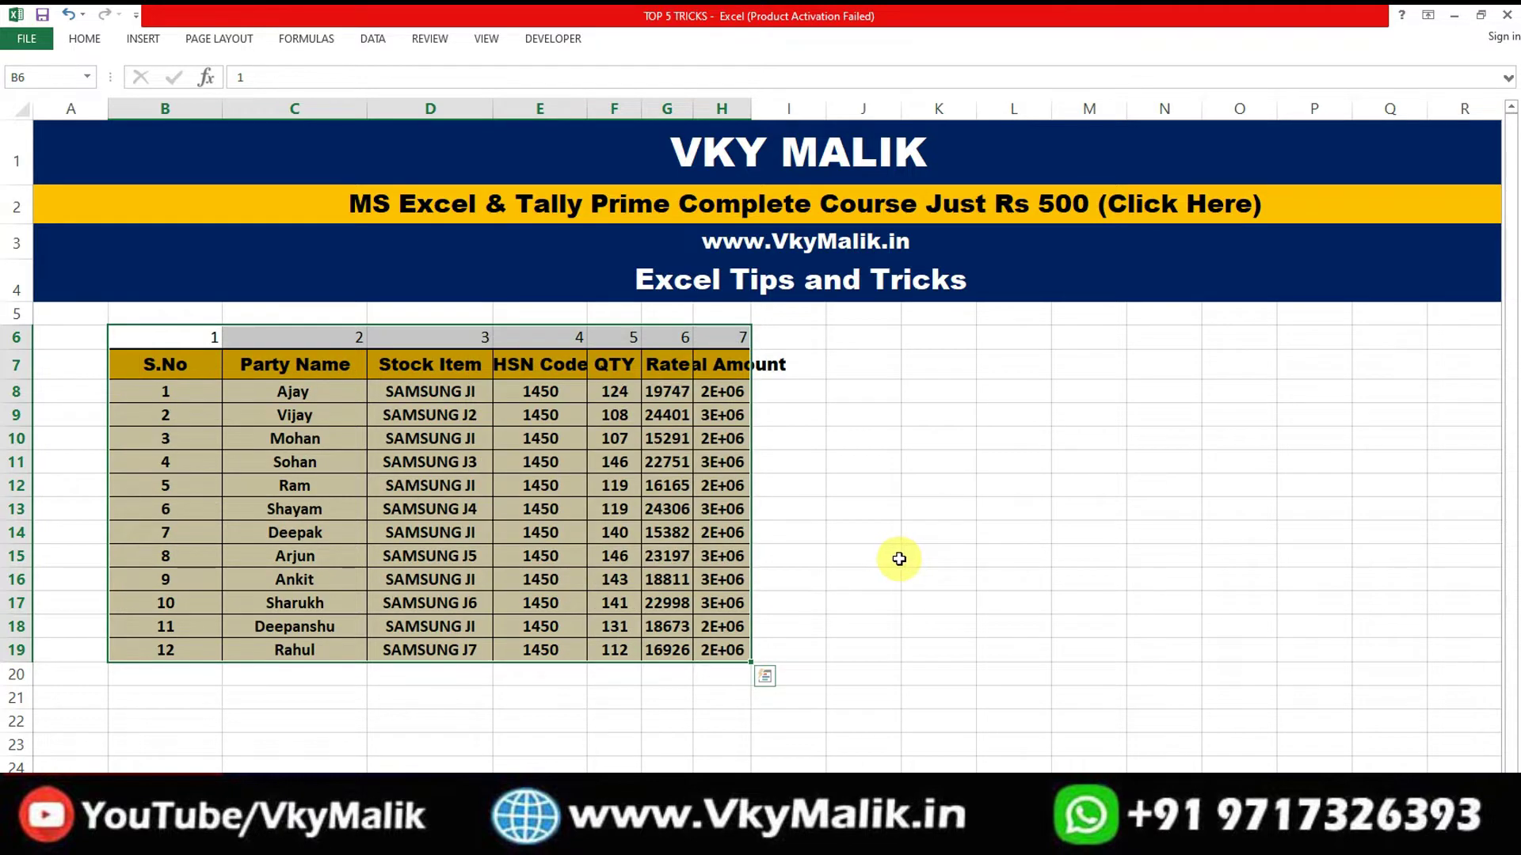
- Widen the Total Amount and Rate columns so full amounts replace 2E+06
left_click(902, 556)
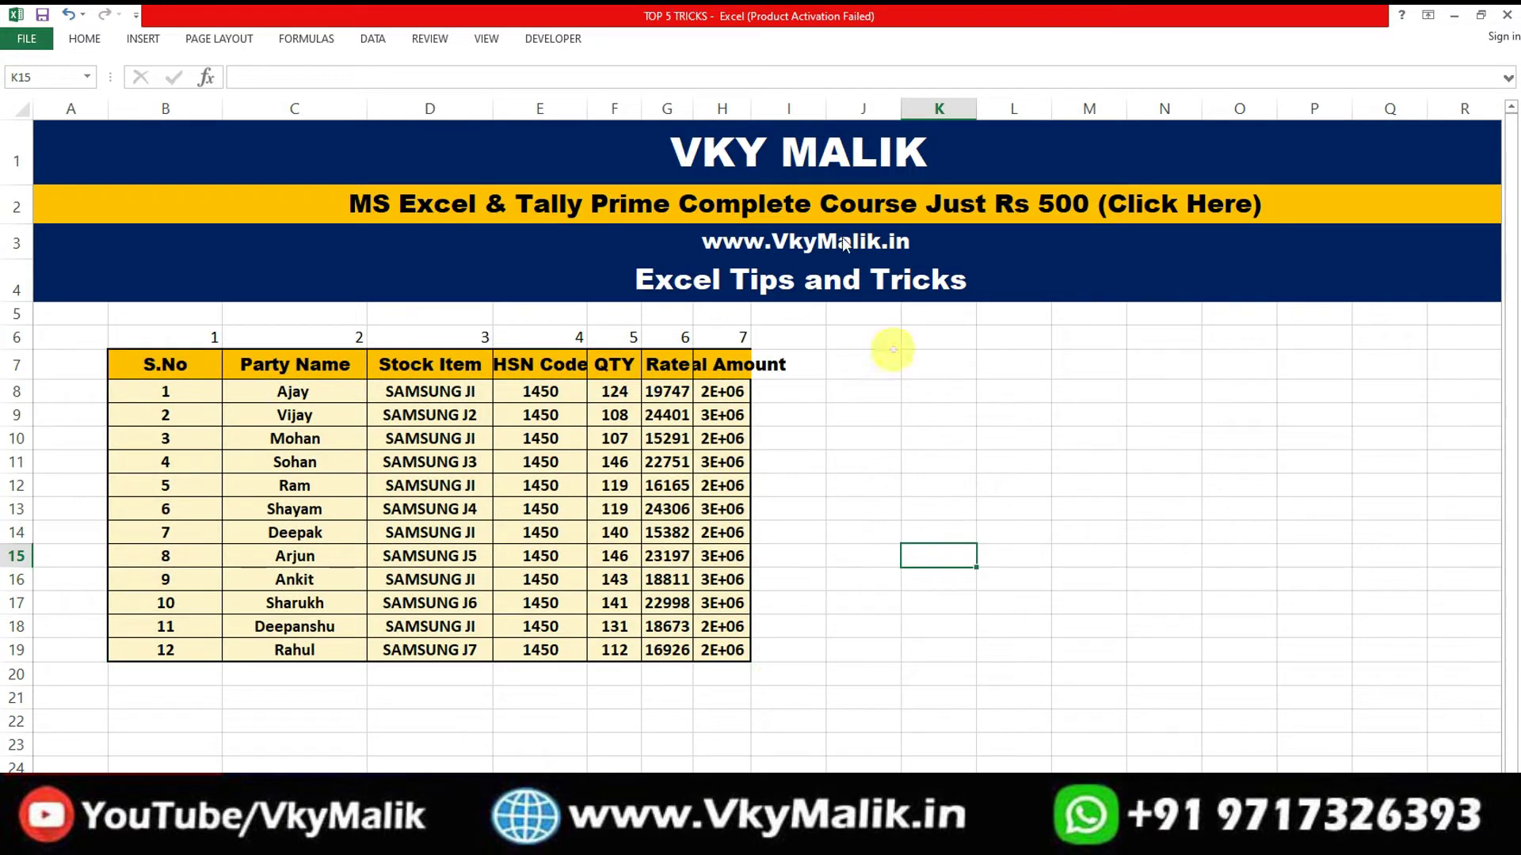
left_click(742, 111)
left_click_drag(747, 111, 833, 111)
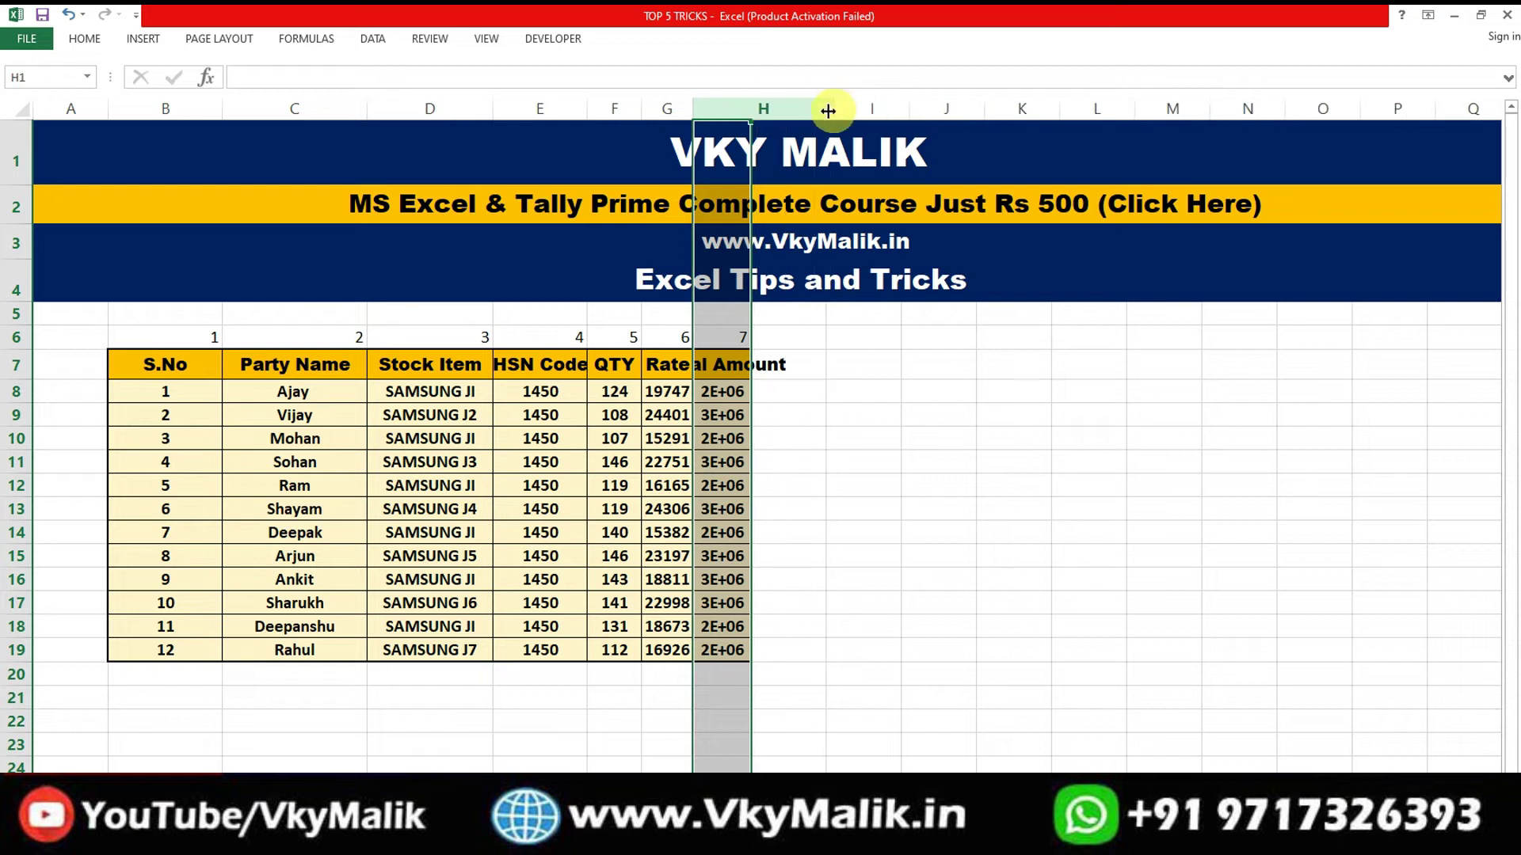
left_click_drag(692, 109, 740, 109)
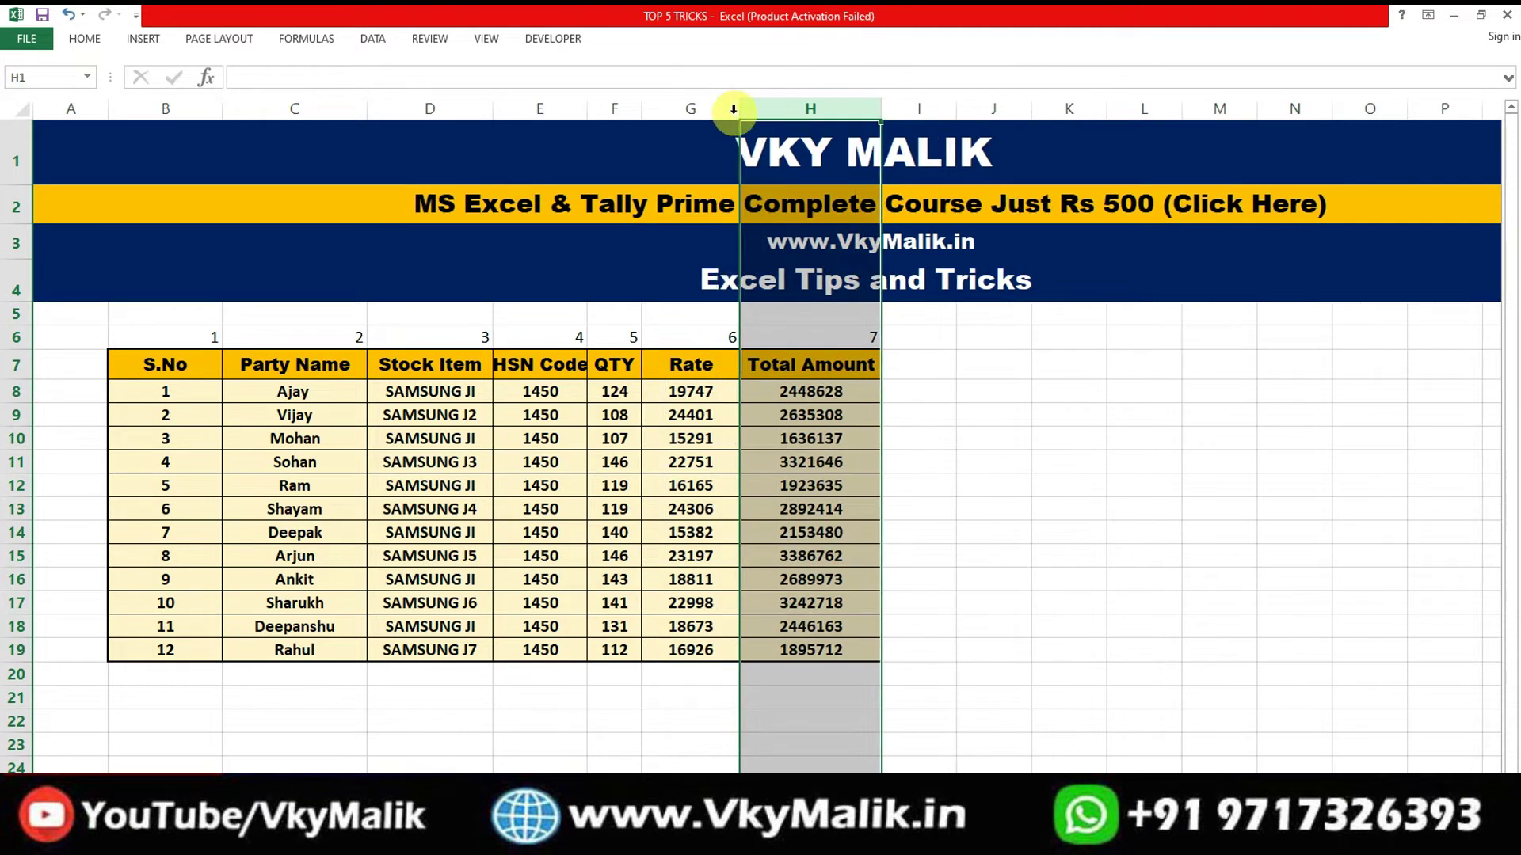
left_click(528, 541)
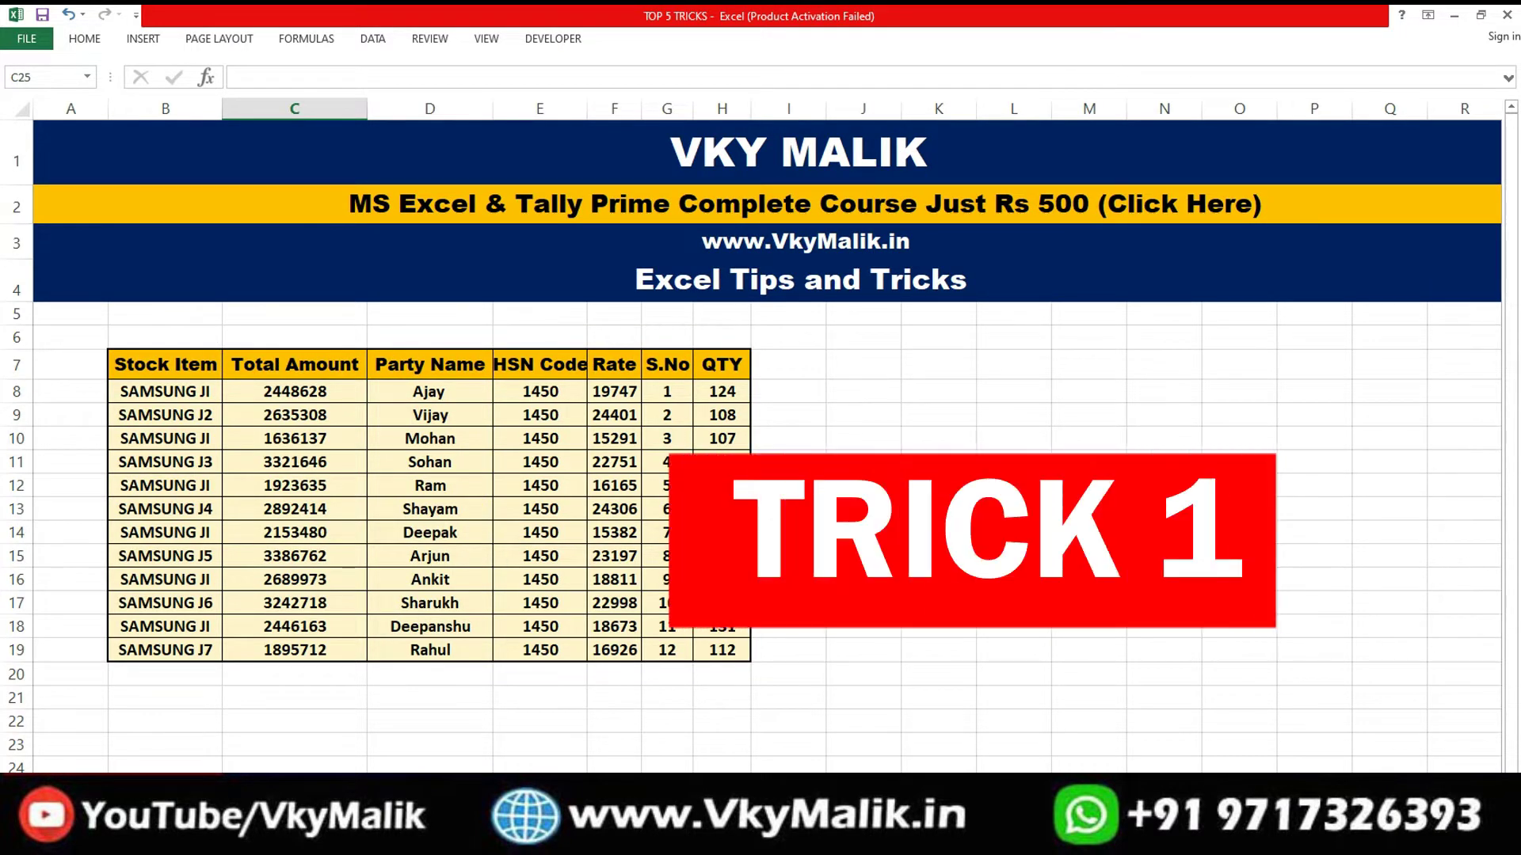
left_click(165, 399)
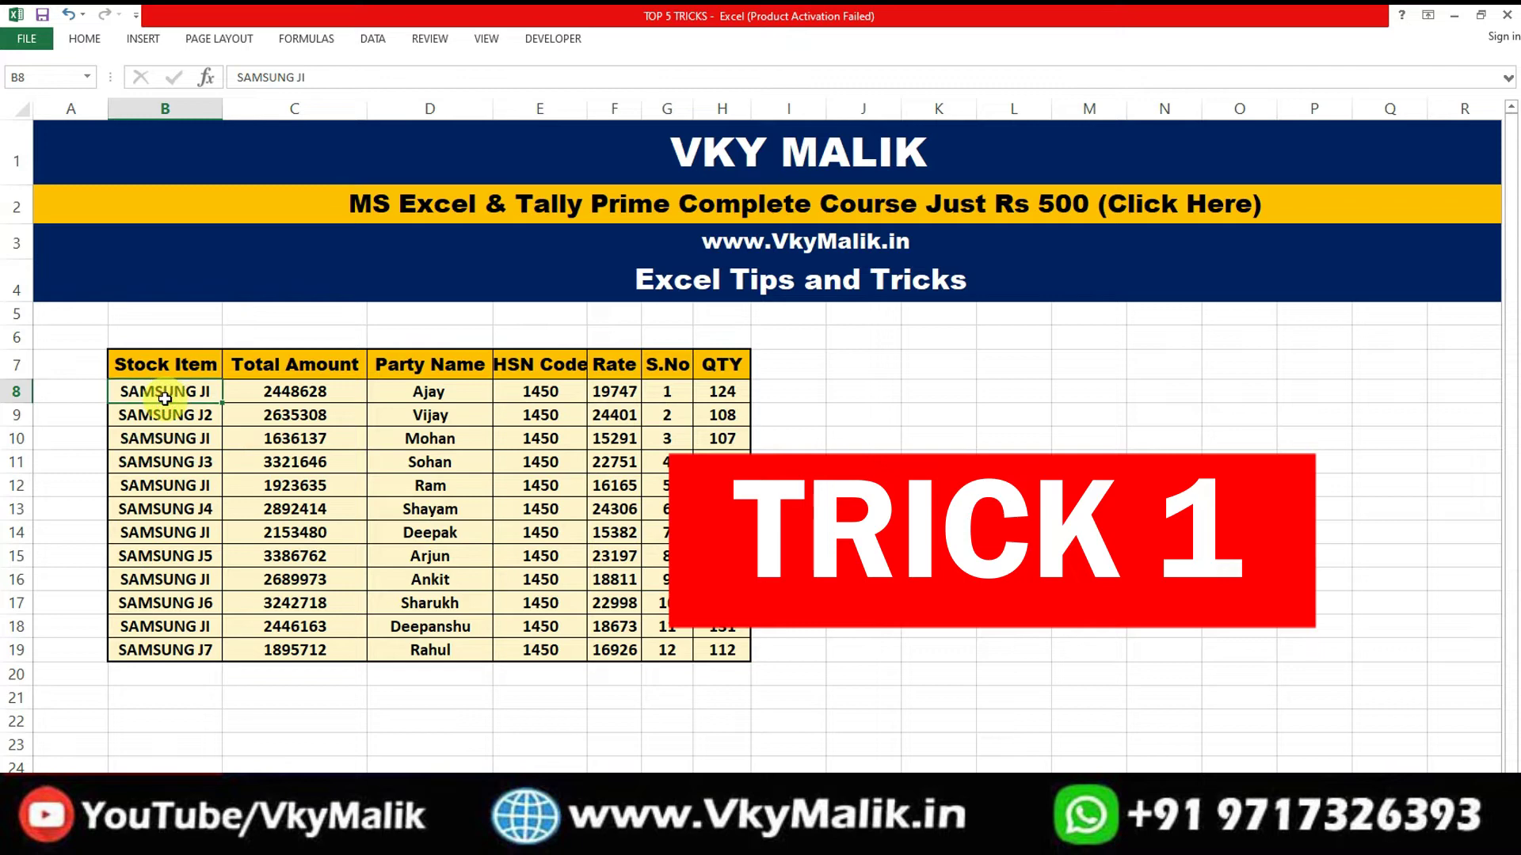
key("ctrl+a")
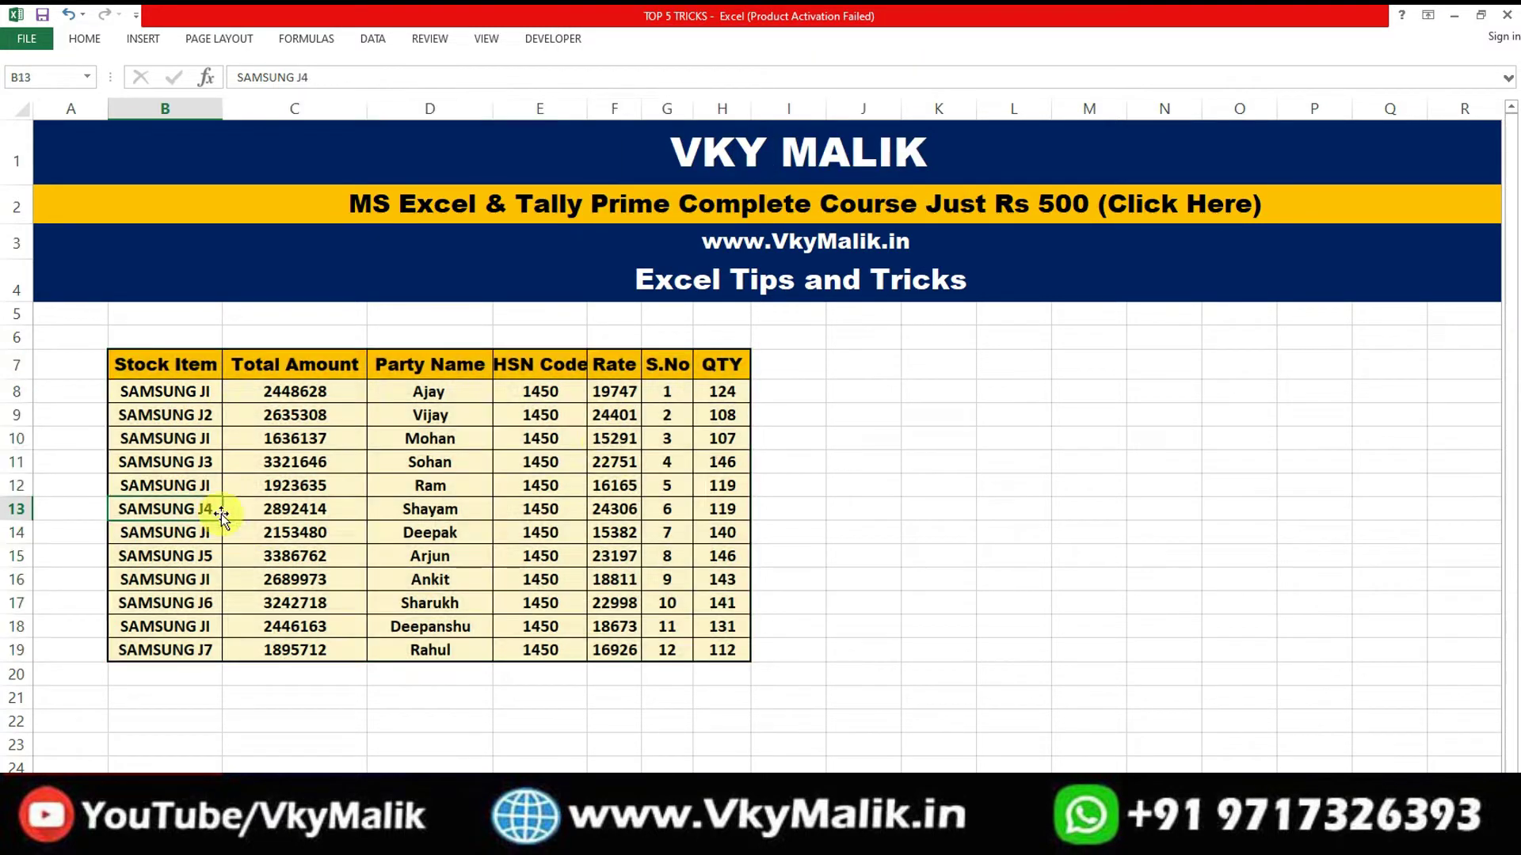
- Enter 1 and 2 in I8:I9 and fill the series down to 12 in I19
left_click(774, 384)
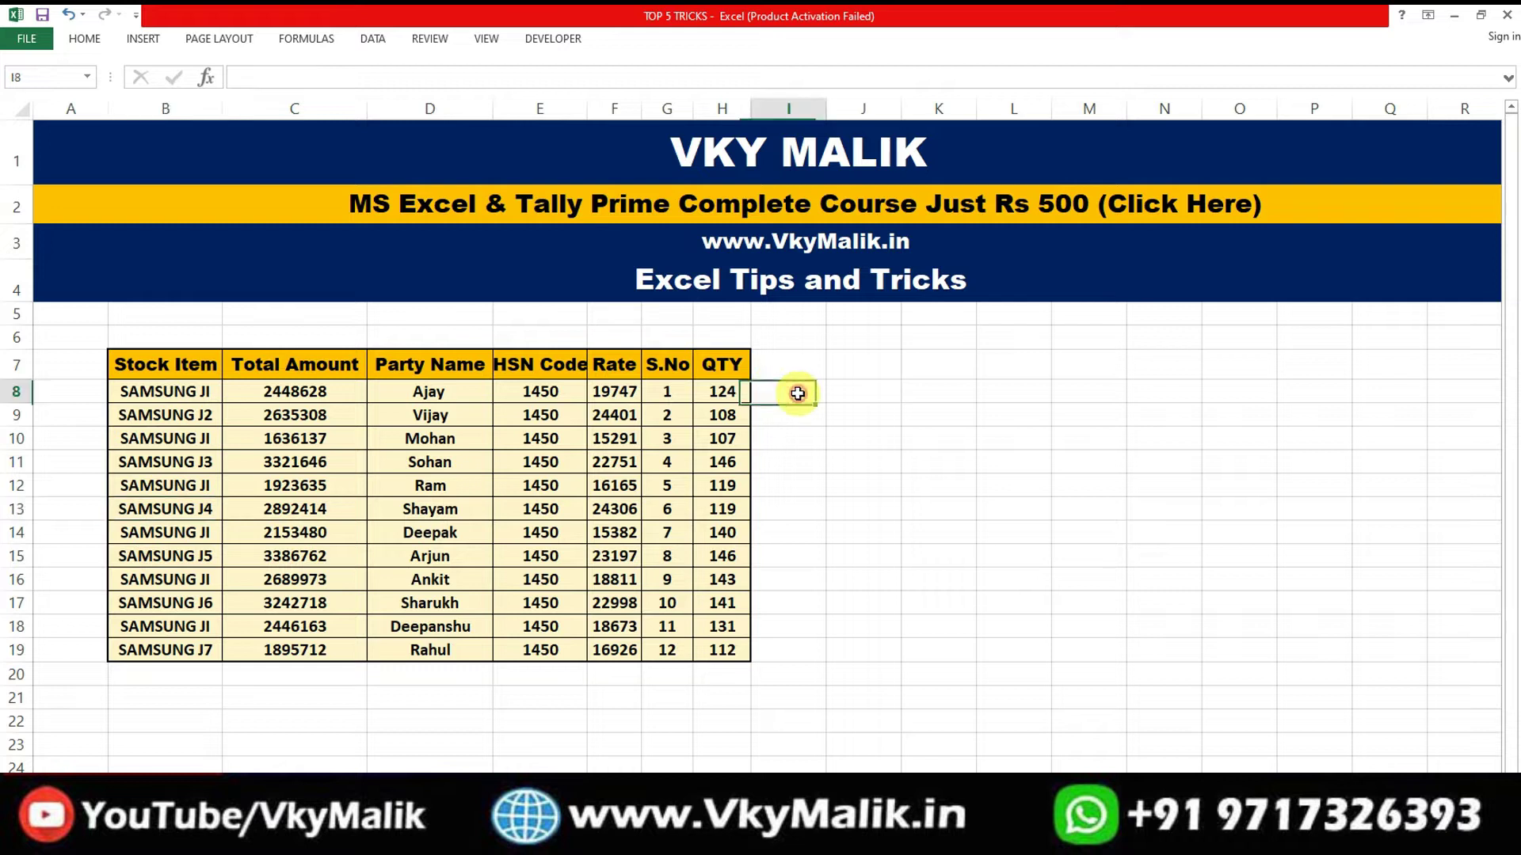
type("1")
key("Return")
type("2")
key("Return")
left_click(797, 394)
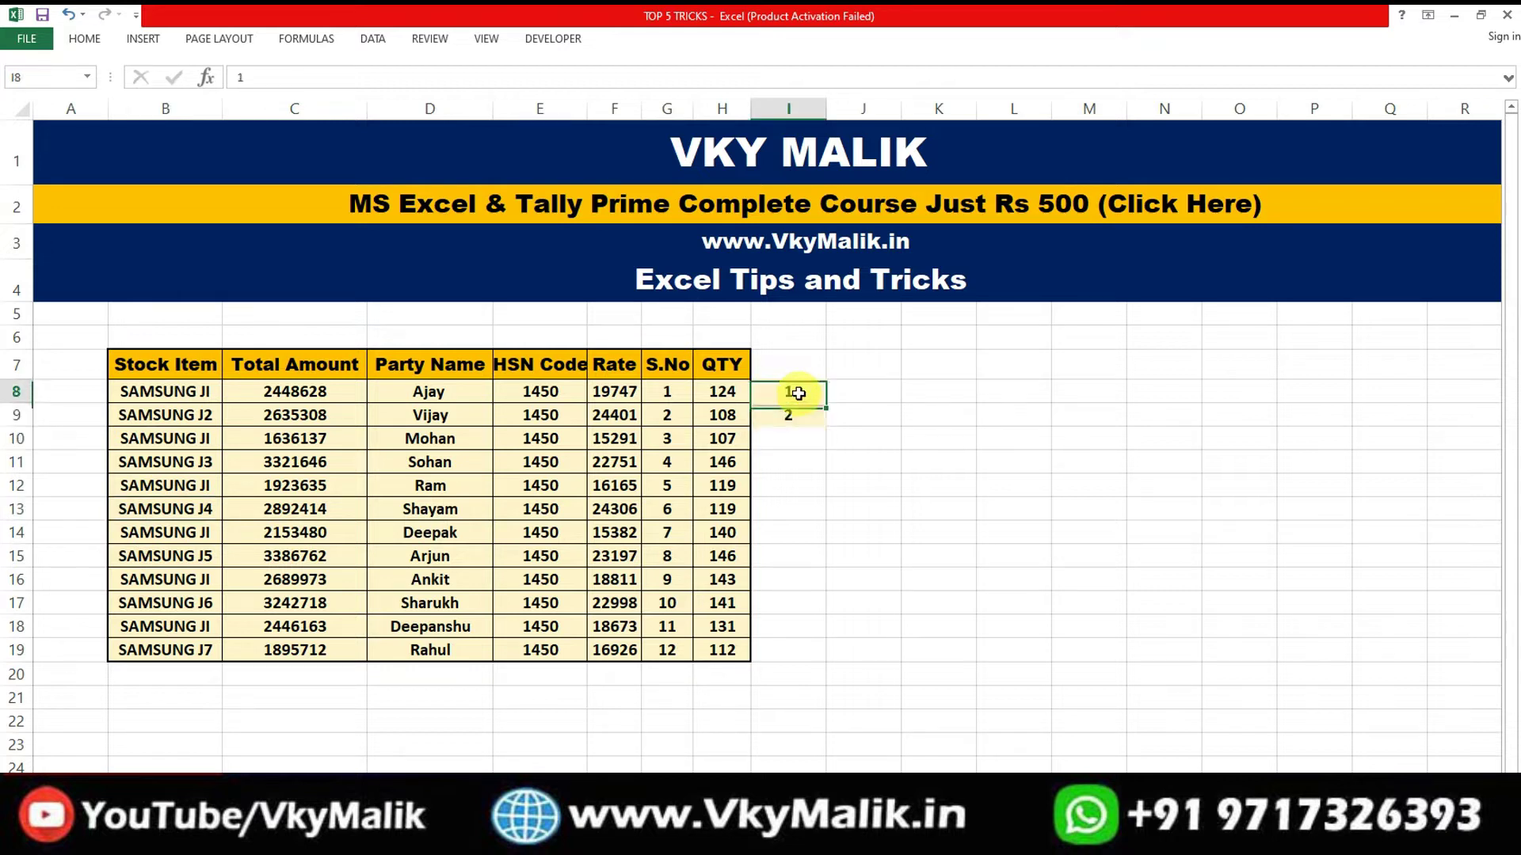
key("shift+Down")
double_click(826, 427)
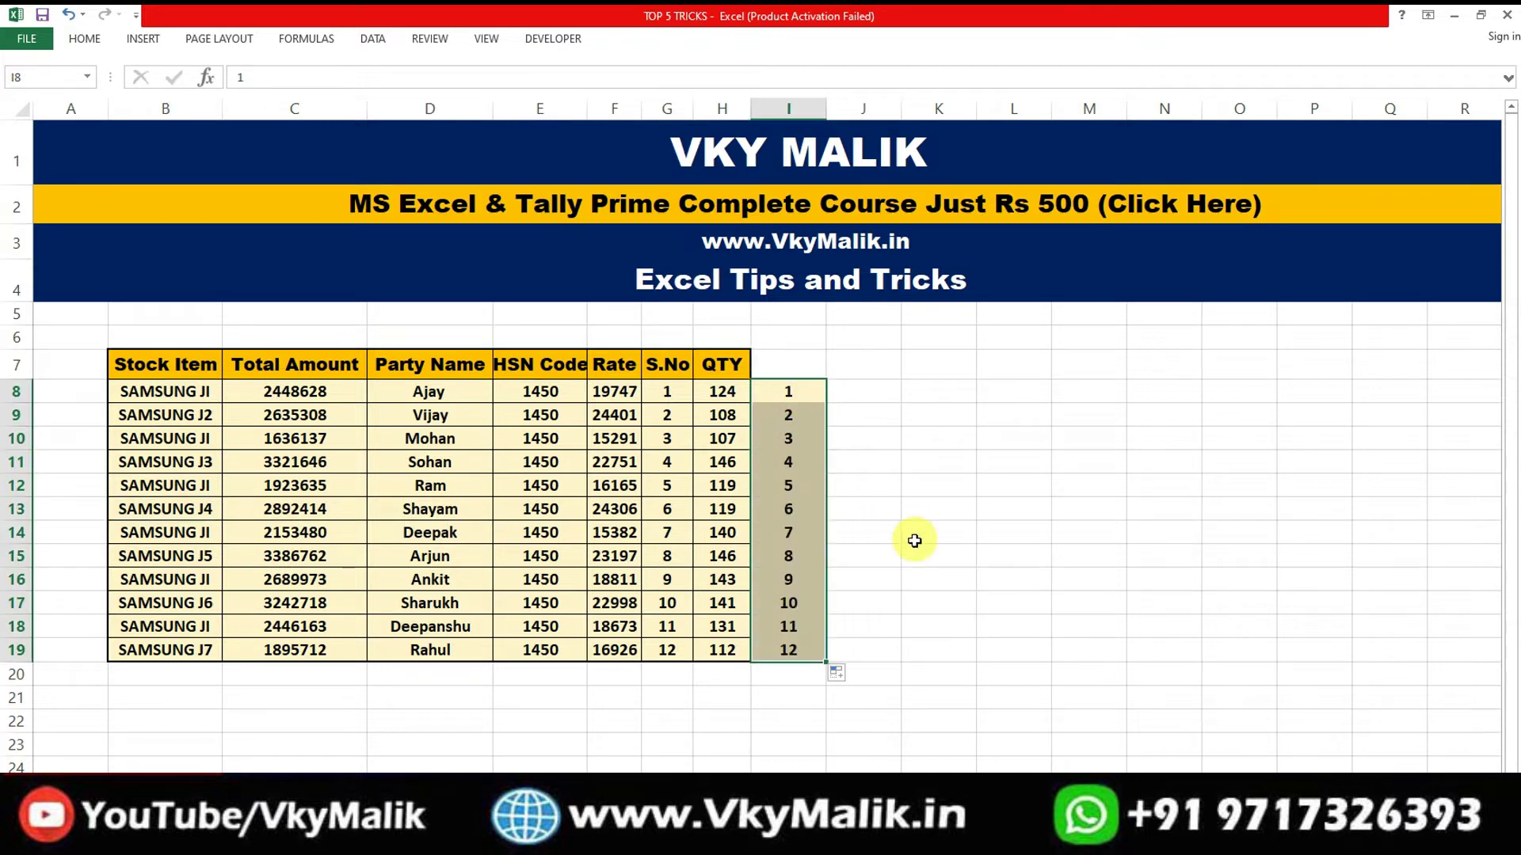
- Copy the 1–12 series and paste it again starting at I20
key("ctrl+c")
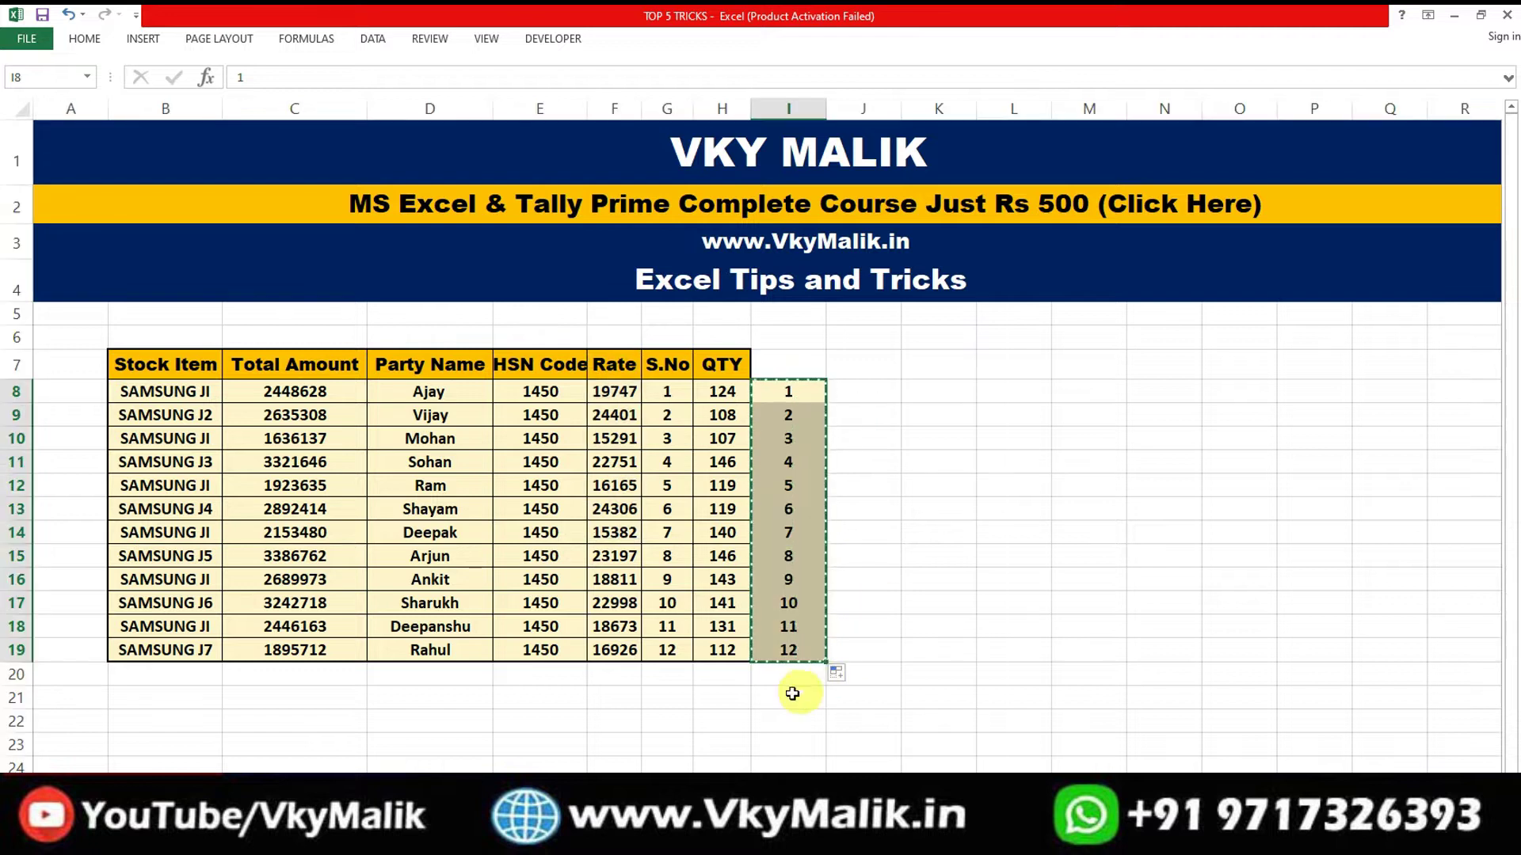
left_click(780, 677)
key("ctrl+v")
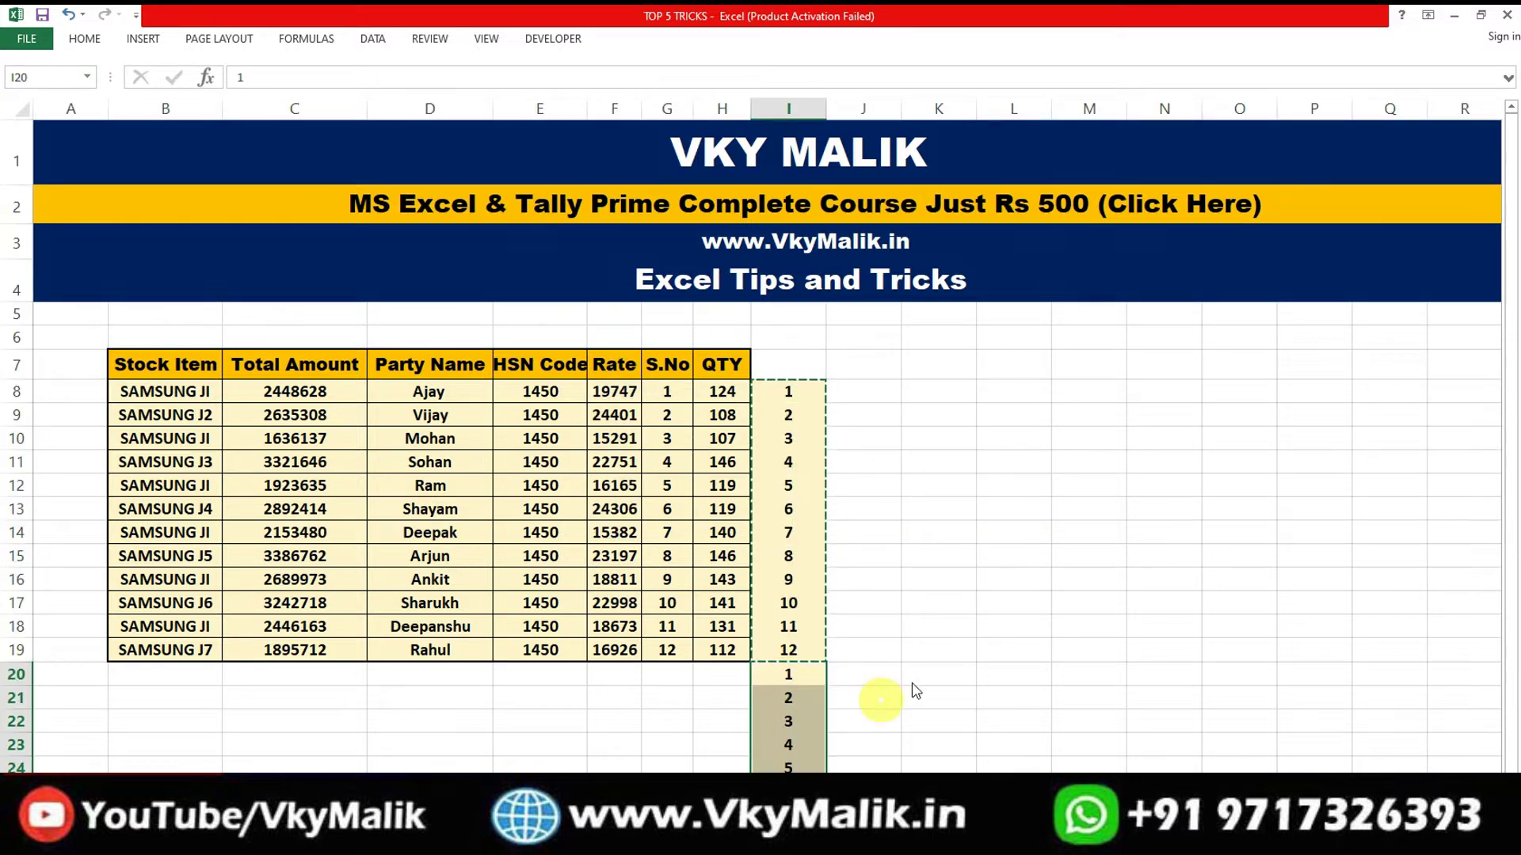
left_click(923, 651)
key("Escape")
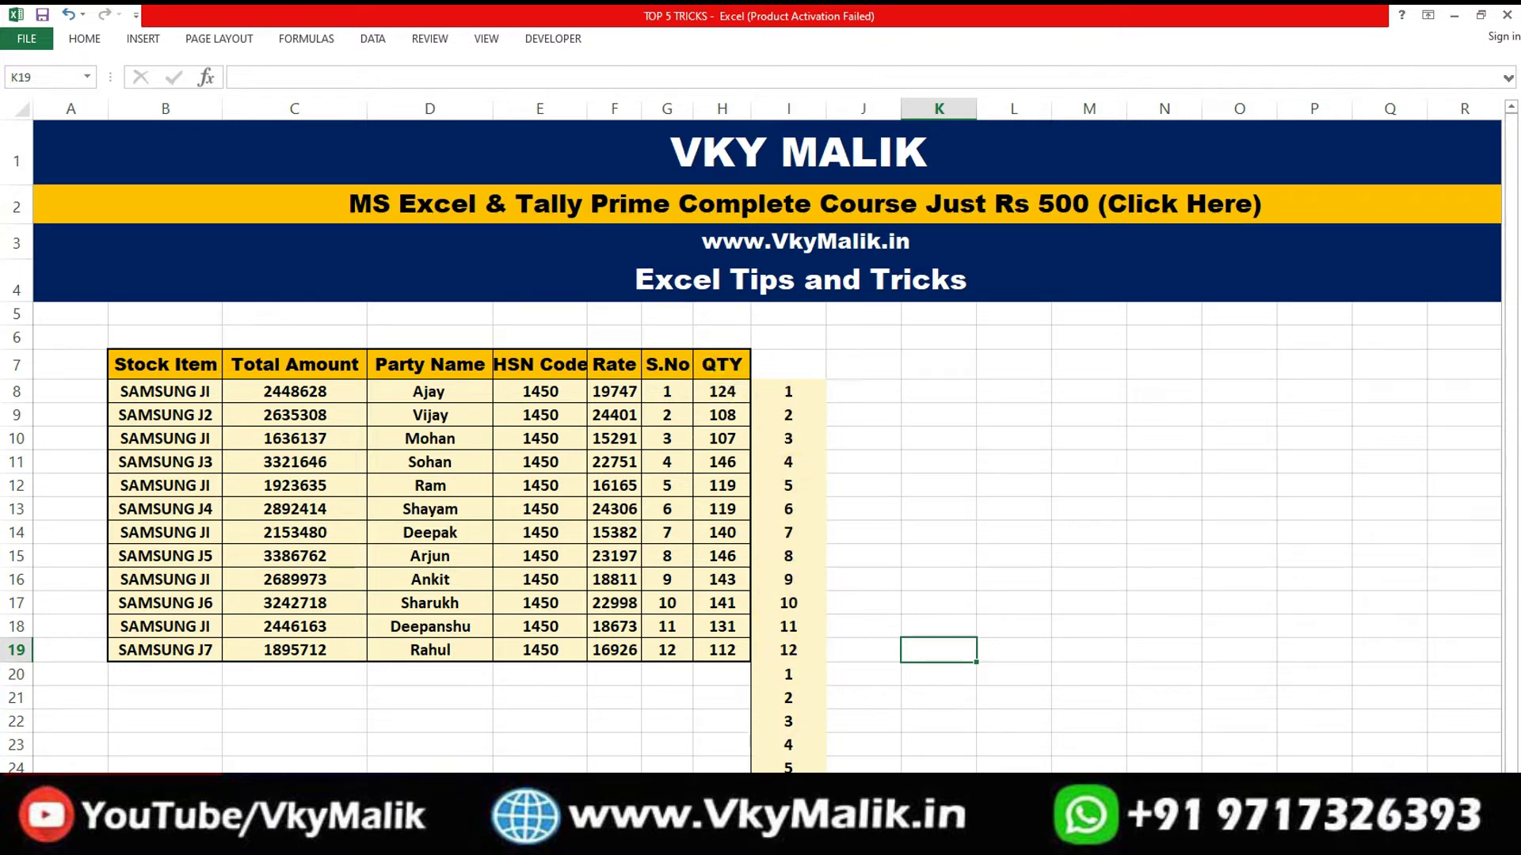
scroll(788, 697, "down", 1)
scroll(788, 697, "down", 1)
scroll(788, 697, "up", 2)
- Turn on filters for header row B7:I7 and sort column I Smallest to Largest
left_click(139, 396)
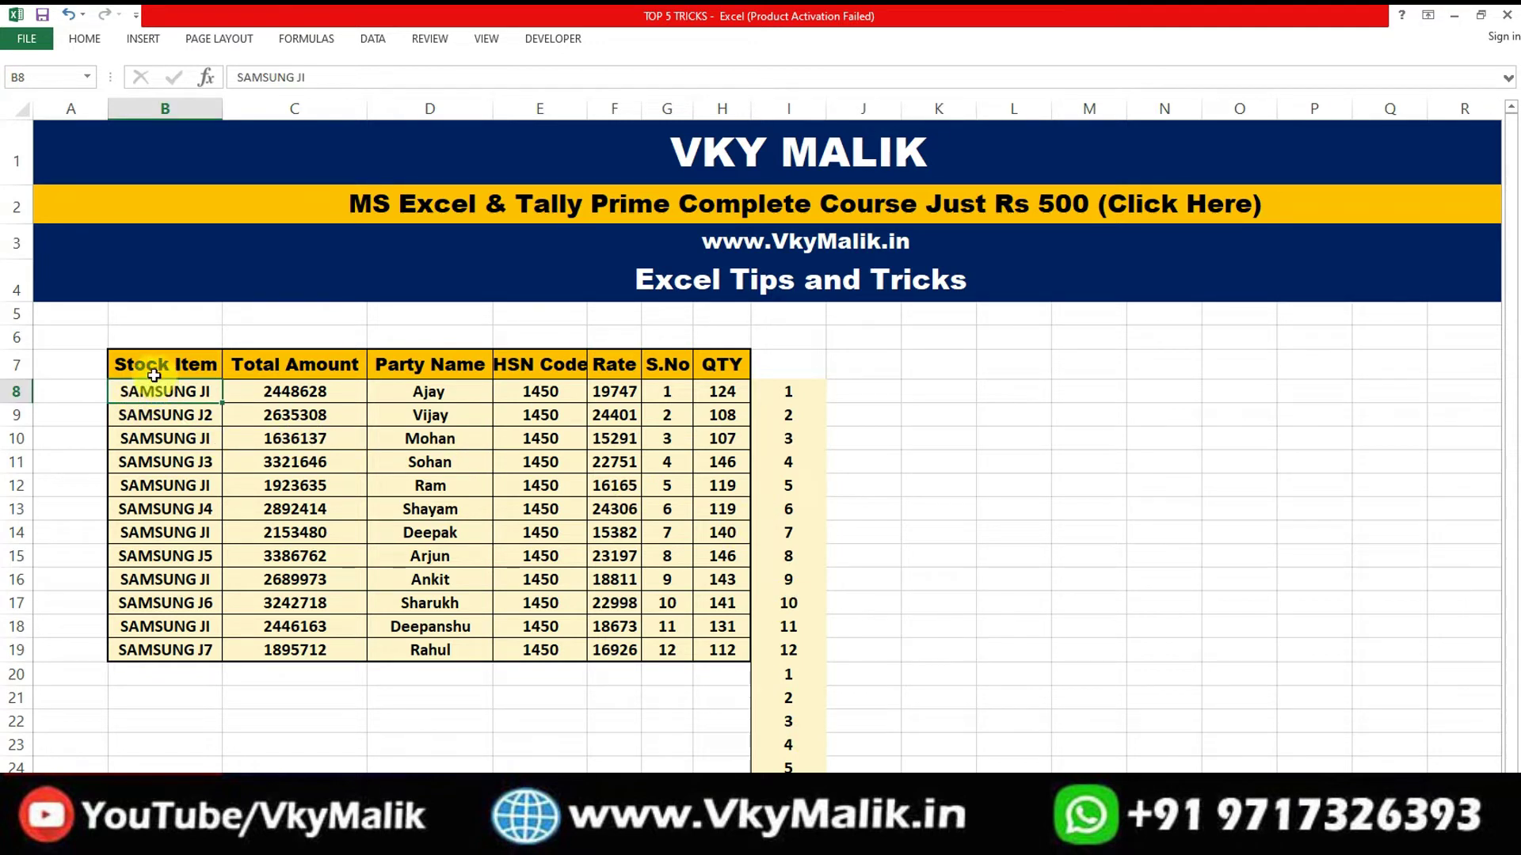
left_click_drag(154, 376, 792, 362)
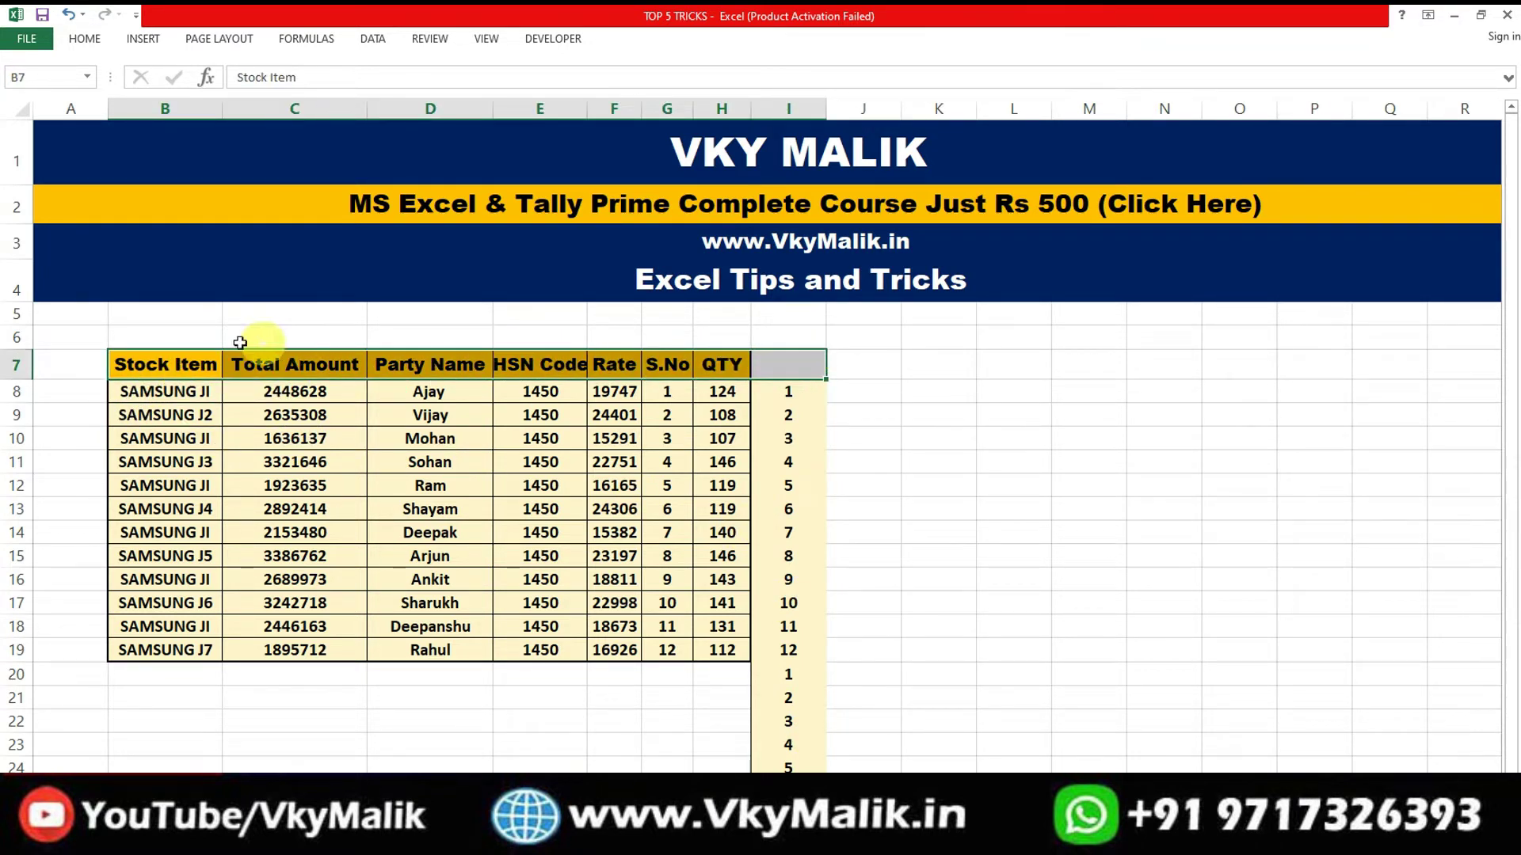
left_click_drag(240, 342, 806, 353)
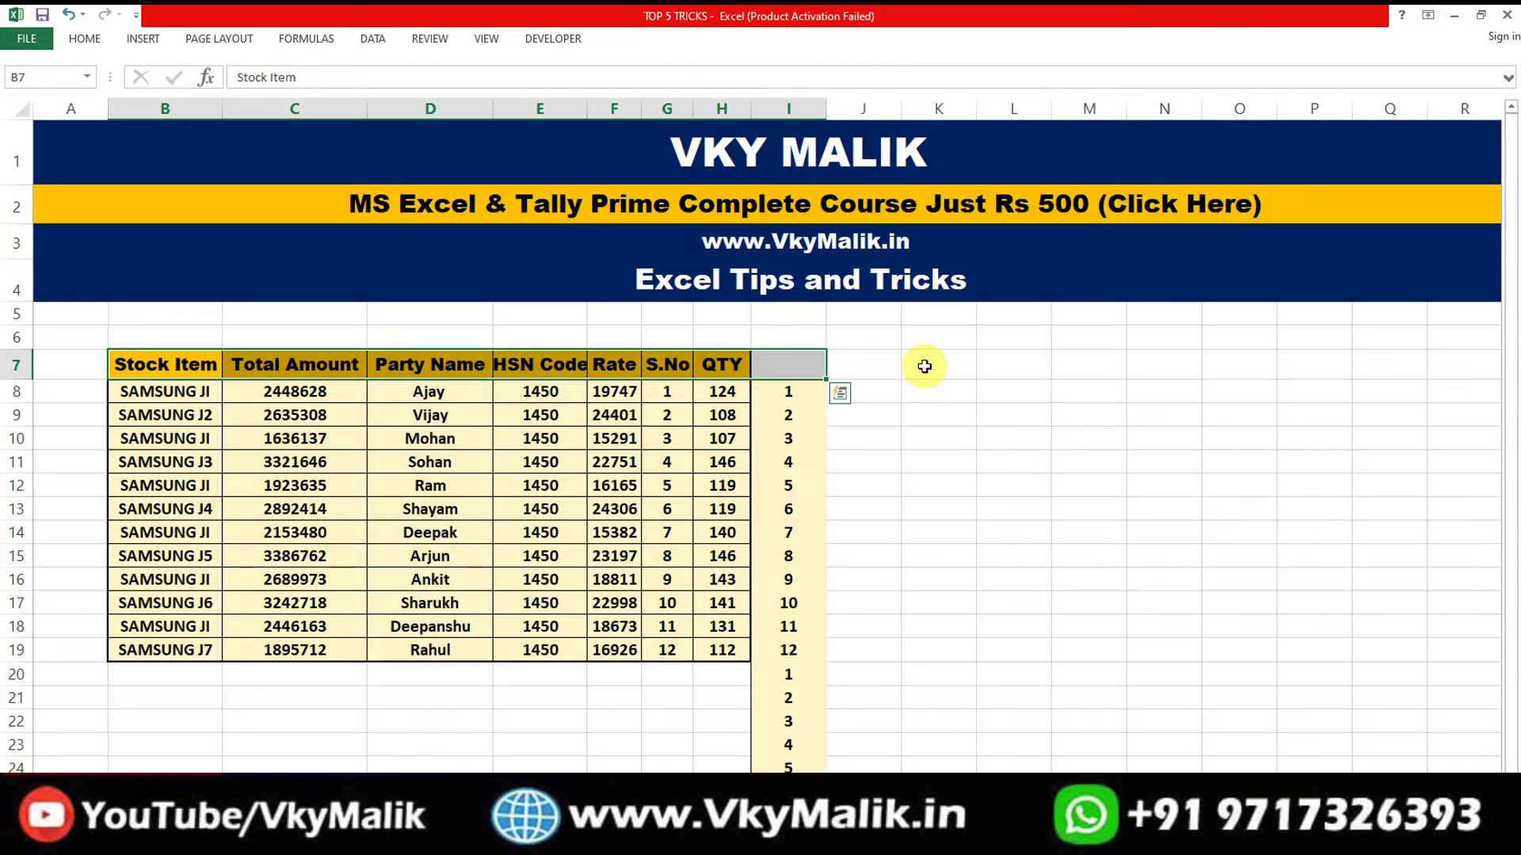
key("ctrl+shift+l")
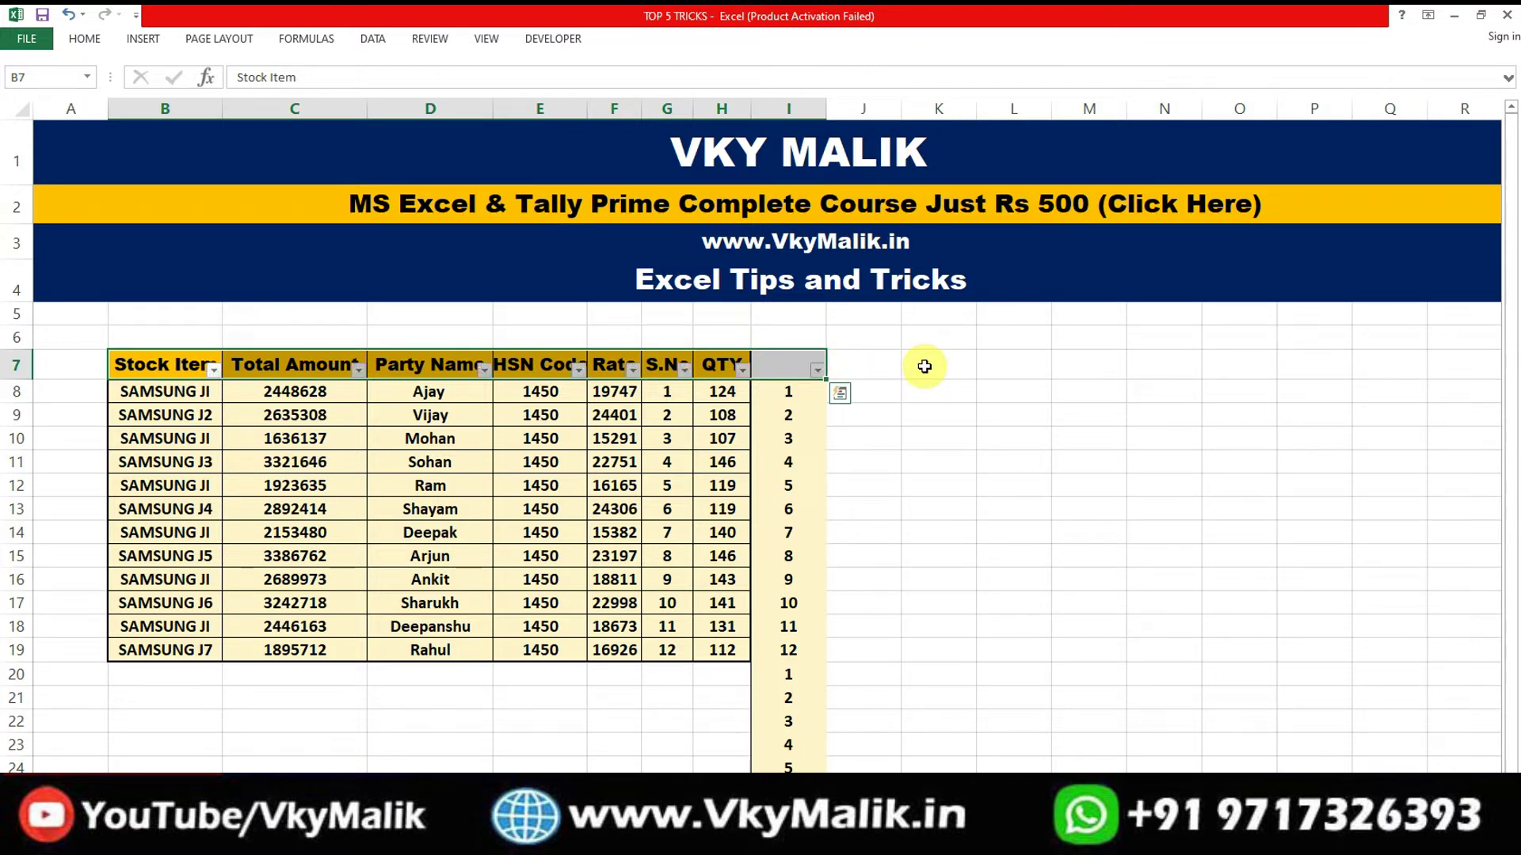
left_click(818, 370)
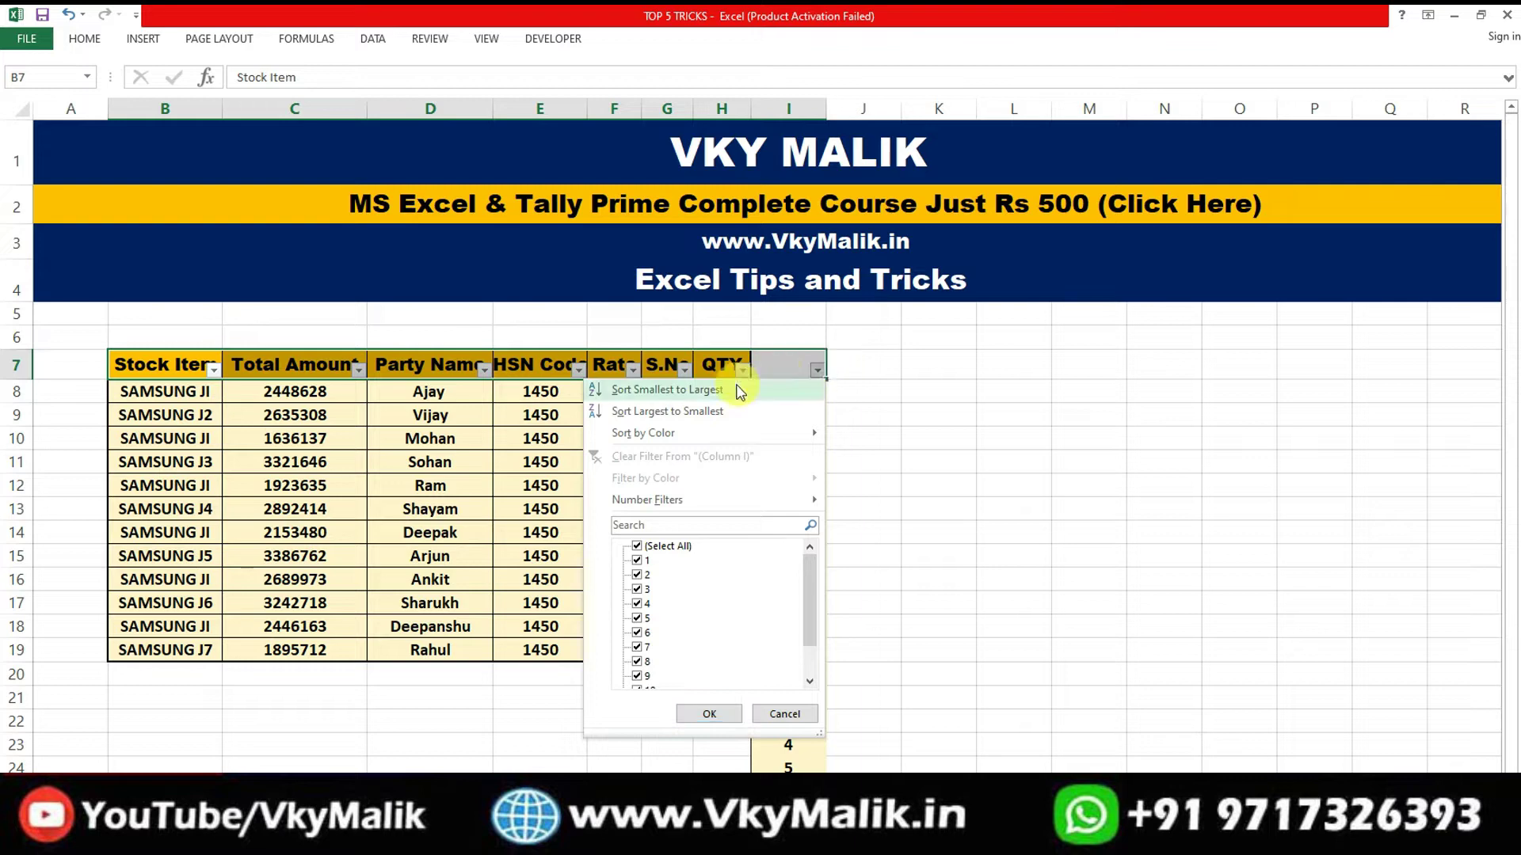
left_click(767, 396)
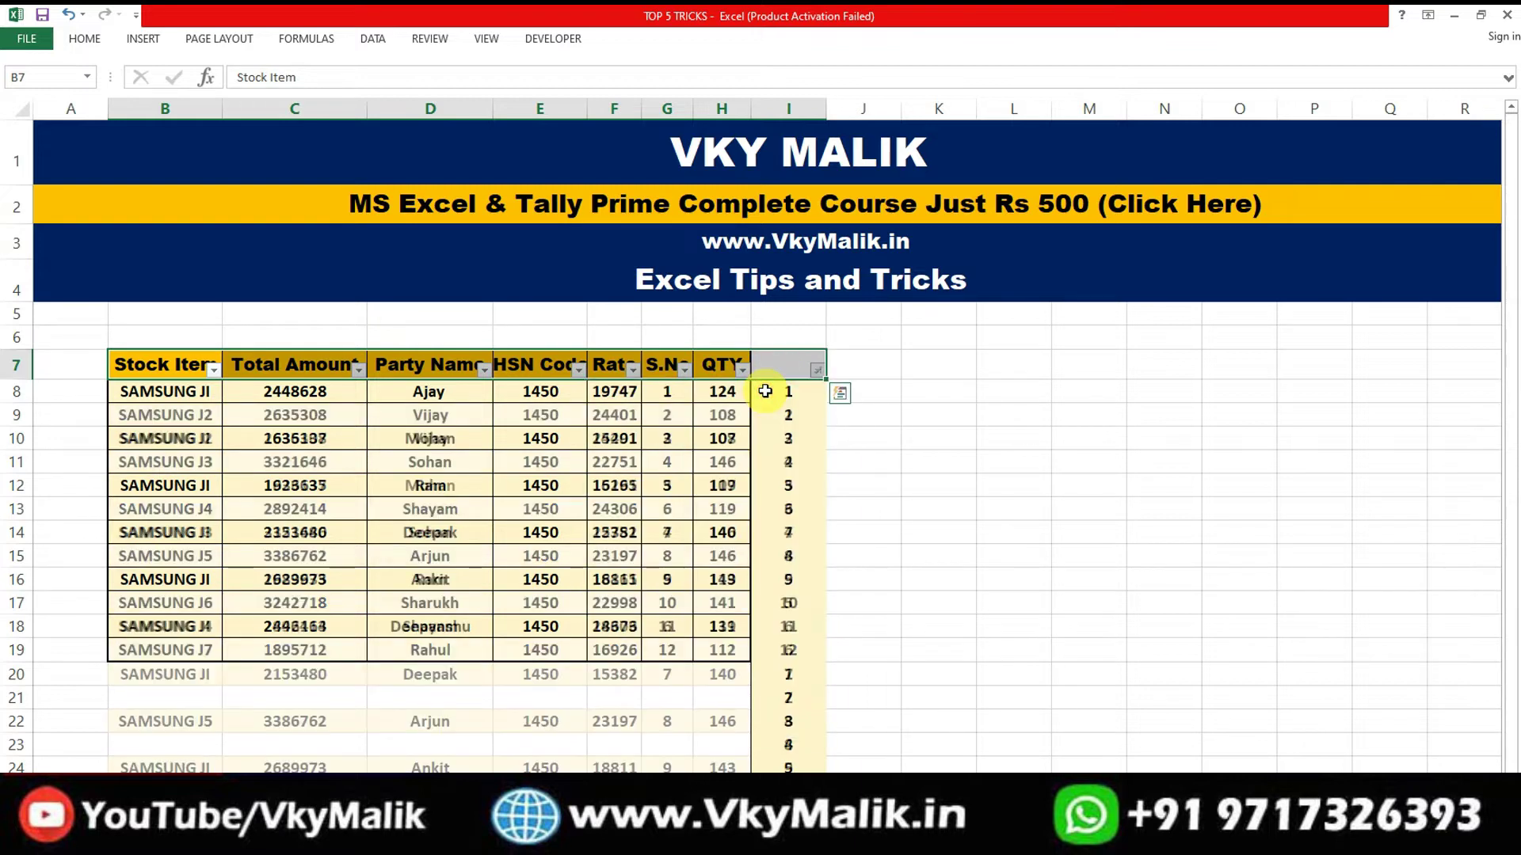
- Hide helper column I with Ctrl+0
left_click(860, 453)
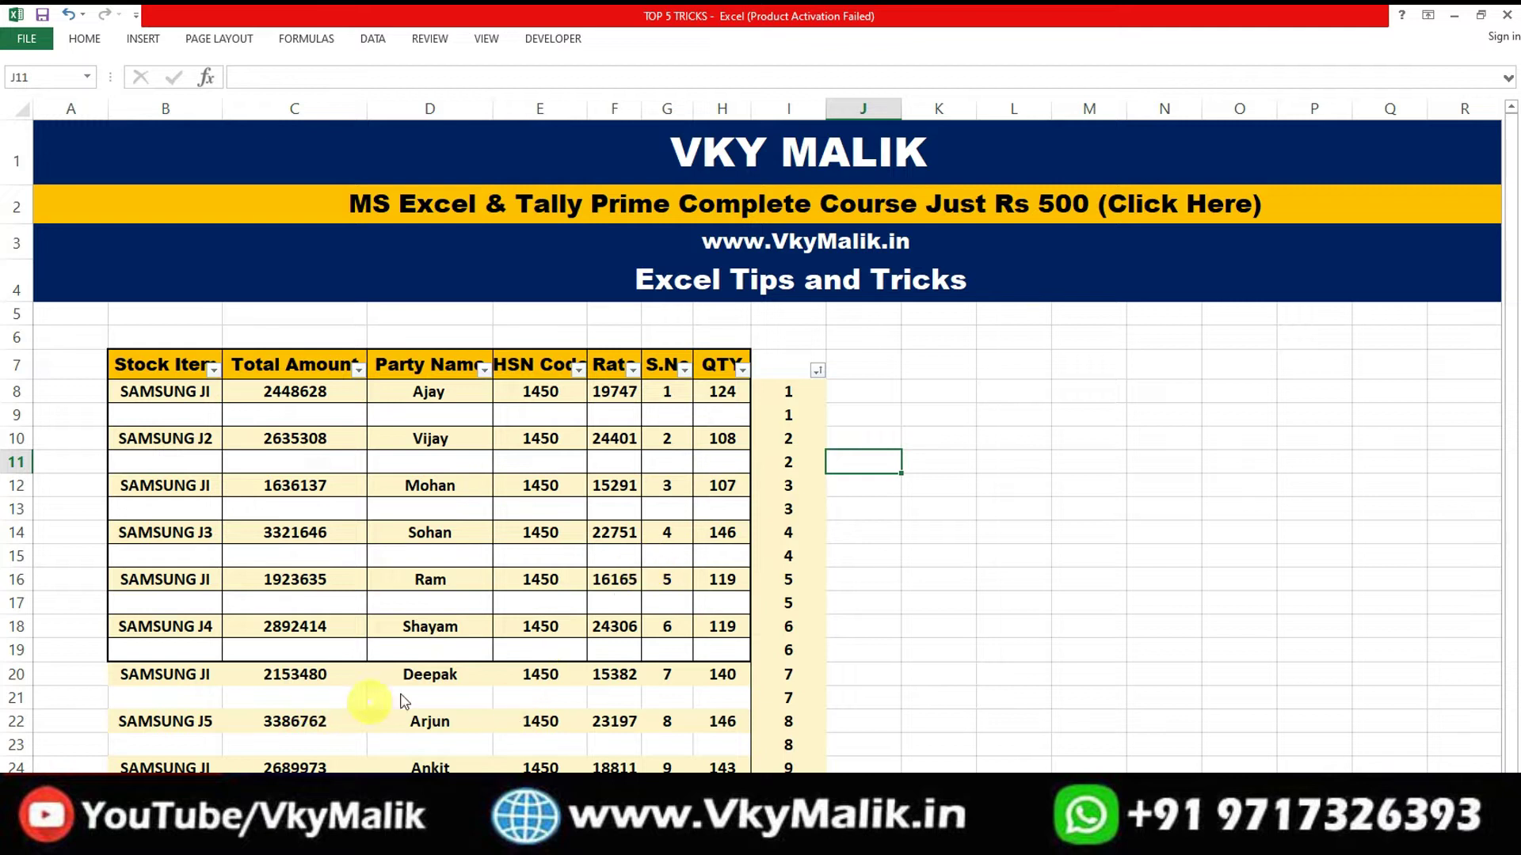
left_click(801, 438)
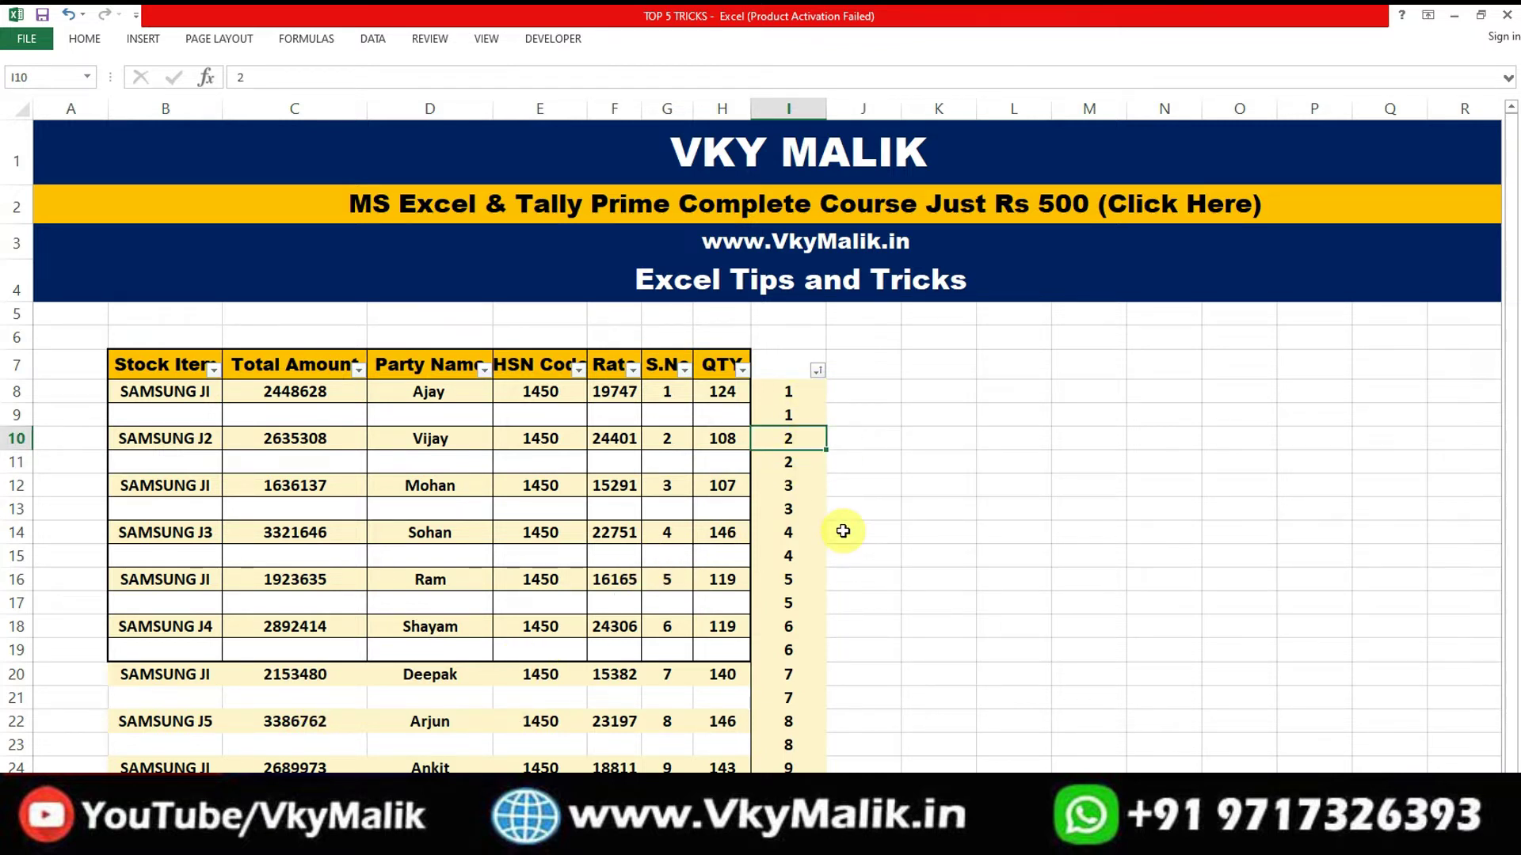
key("ctrl+0")
- Select the spaced-out table range B8:H30, then return to the top of the sheet
key("Left")
key("Left")
key("Up")
key("Up")
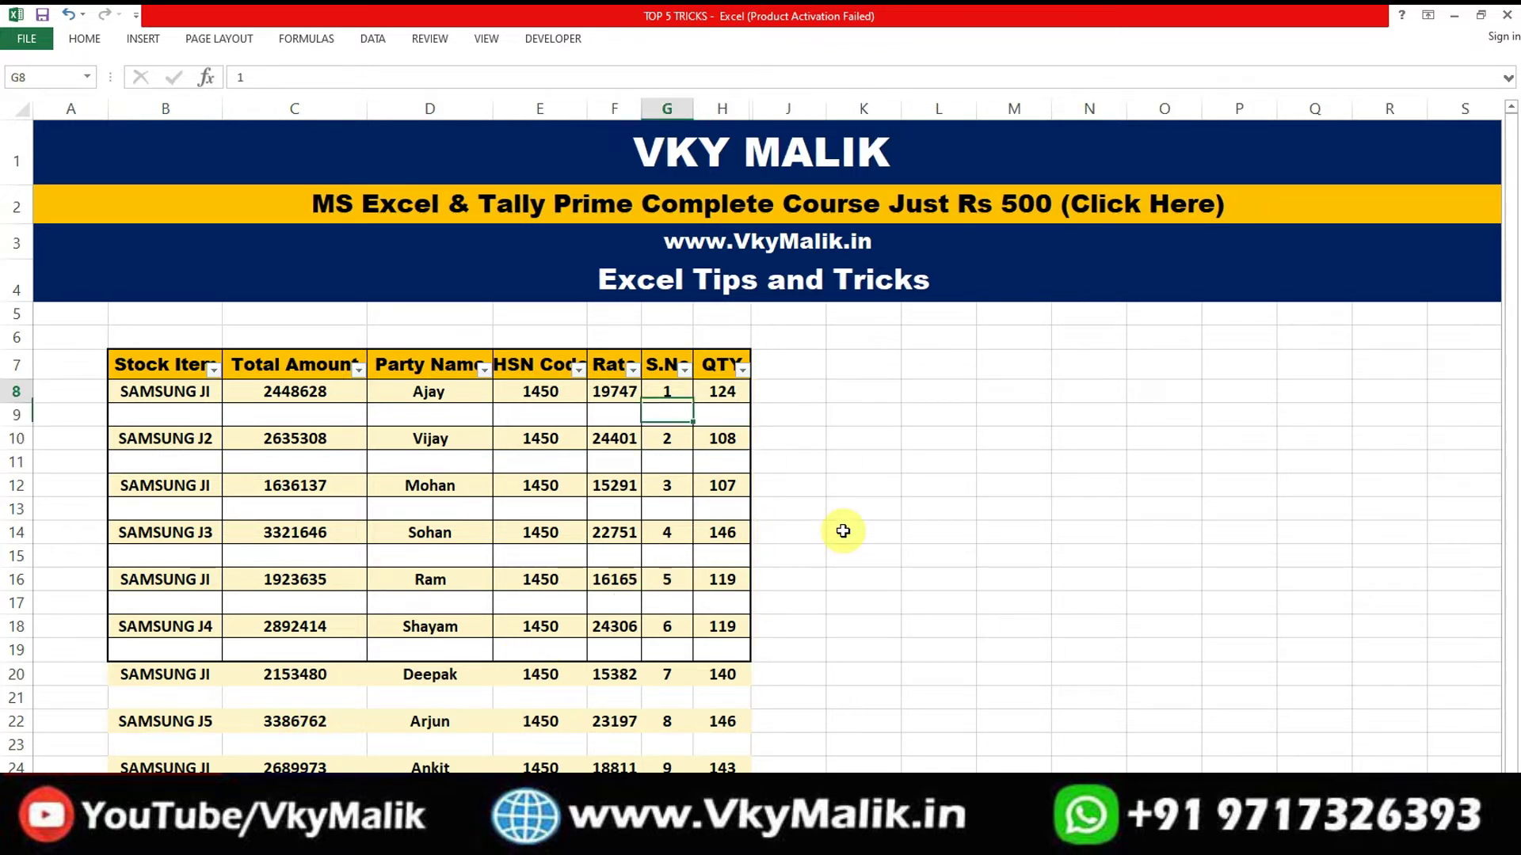
key("Left")
key("Left")
key("Left")
key("Left")
key("Right")
key("shift+Down")
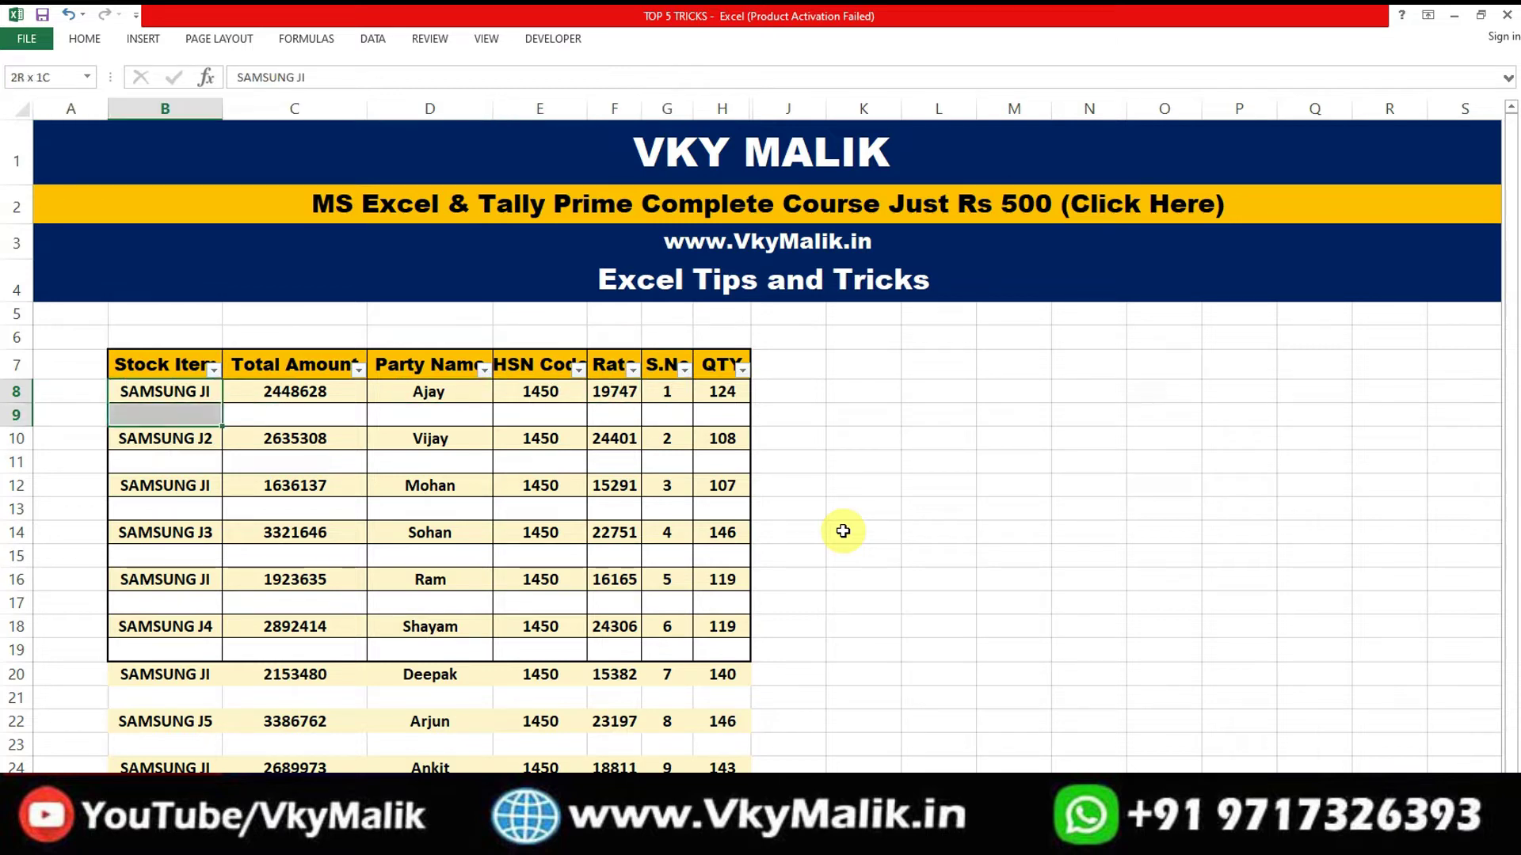
key("shift+Down")
key("shift+Down")
key("shift+Down")
key("shift+Down")
key("shift+Down")
key("shift+Down")
key("shift+Down")
key("shift+Down")
key("shift+Down")
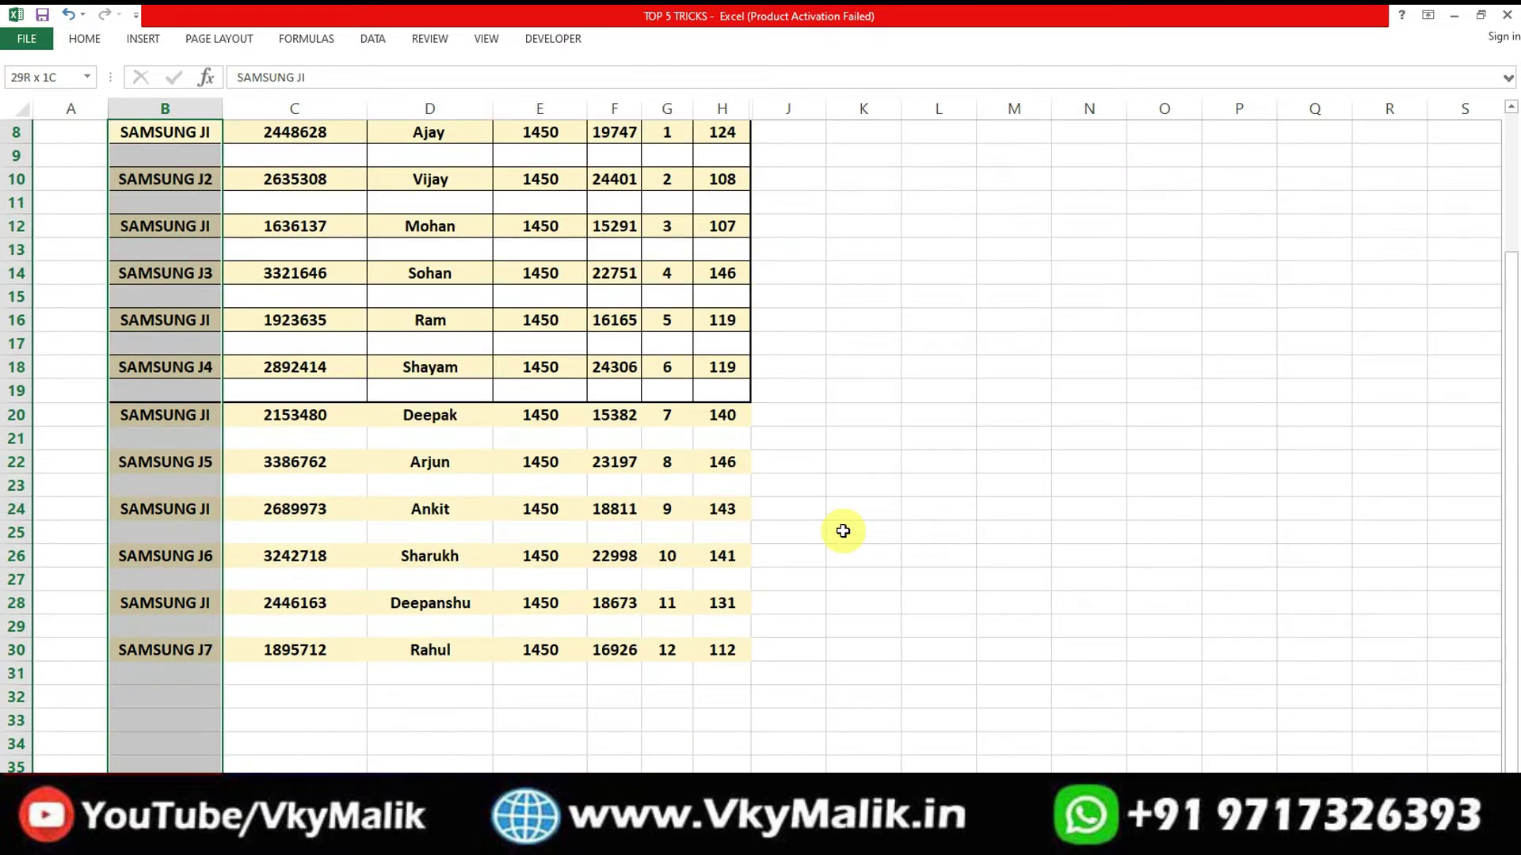
key("shift+Up")
key("shift+Up")
key("shift+Up")
key("shift+Up")
key("shift+Up")
key("shift+Right")
key("shift+Right")
key("shift+Right")
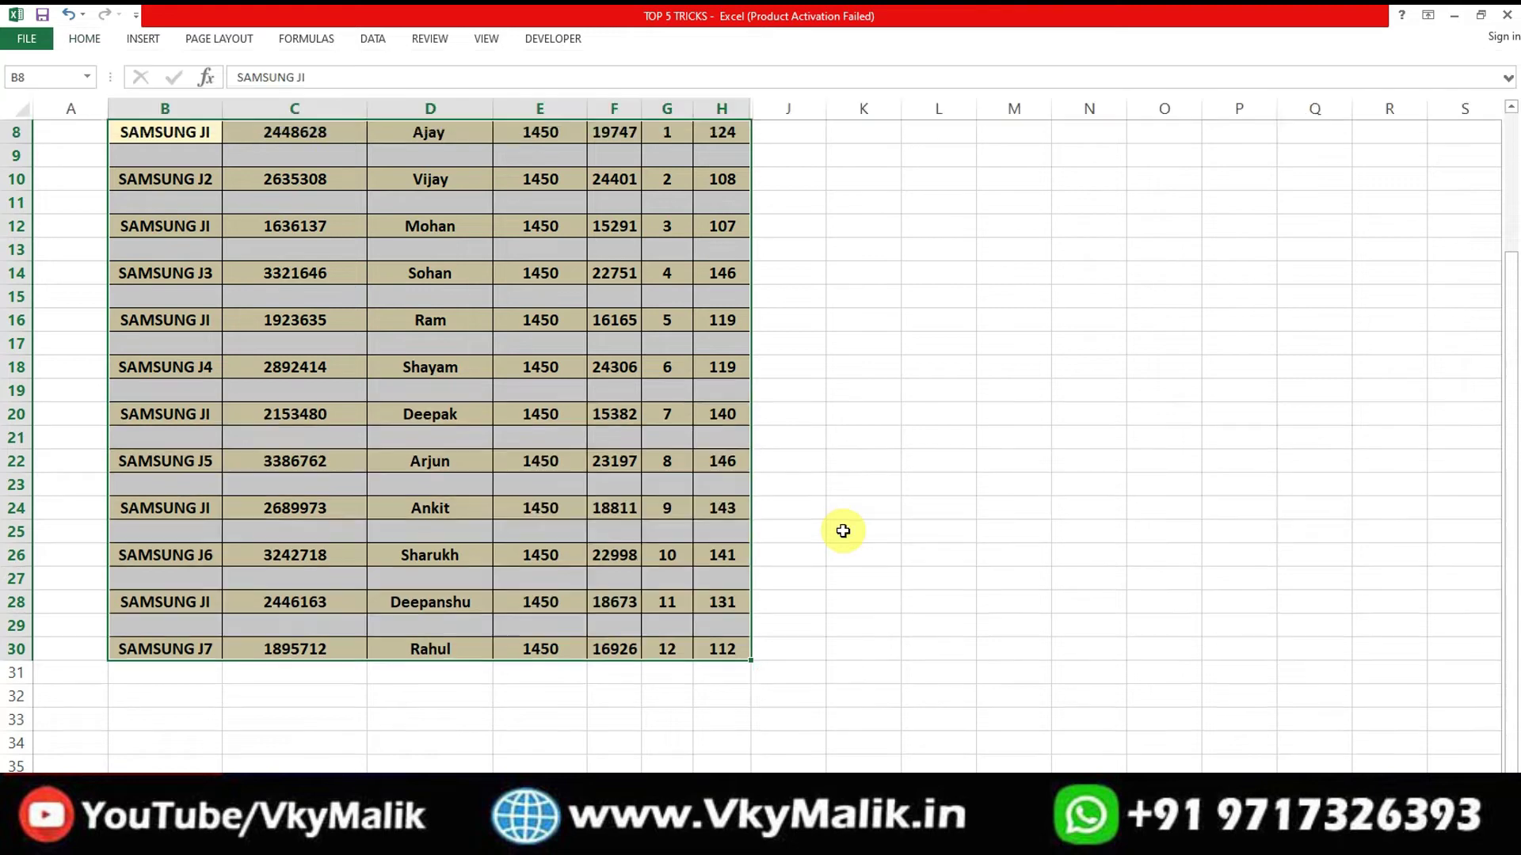
key("ctrl+Home")
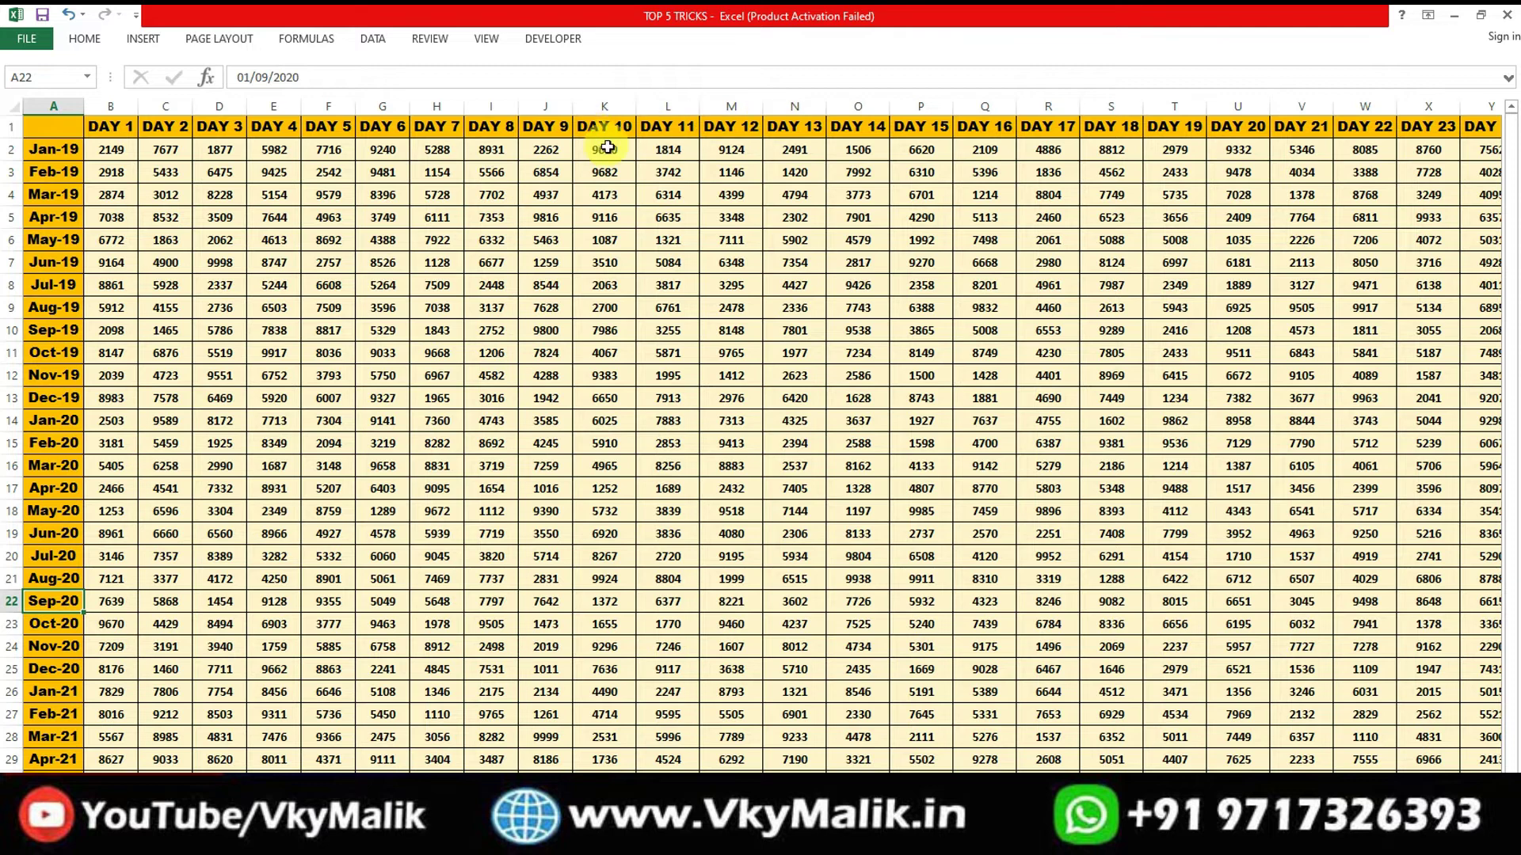
- After selecting the DAY 10 column, choose cell I6 as the split point and bring up View settings
left_click(606, 131)
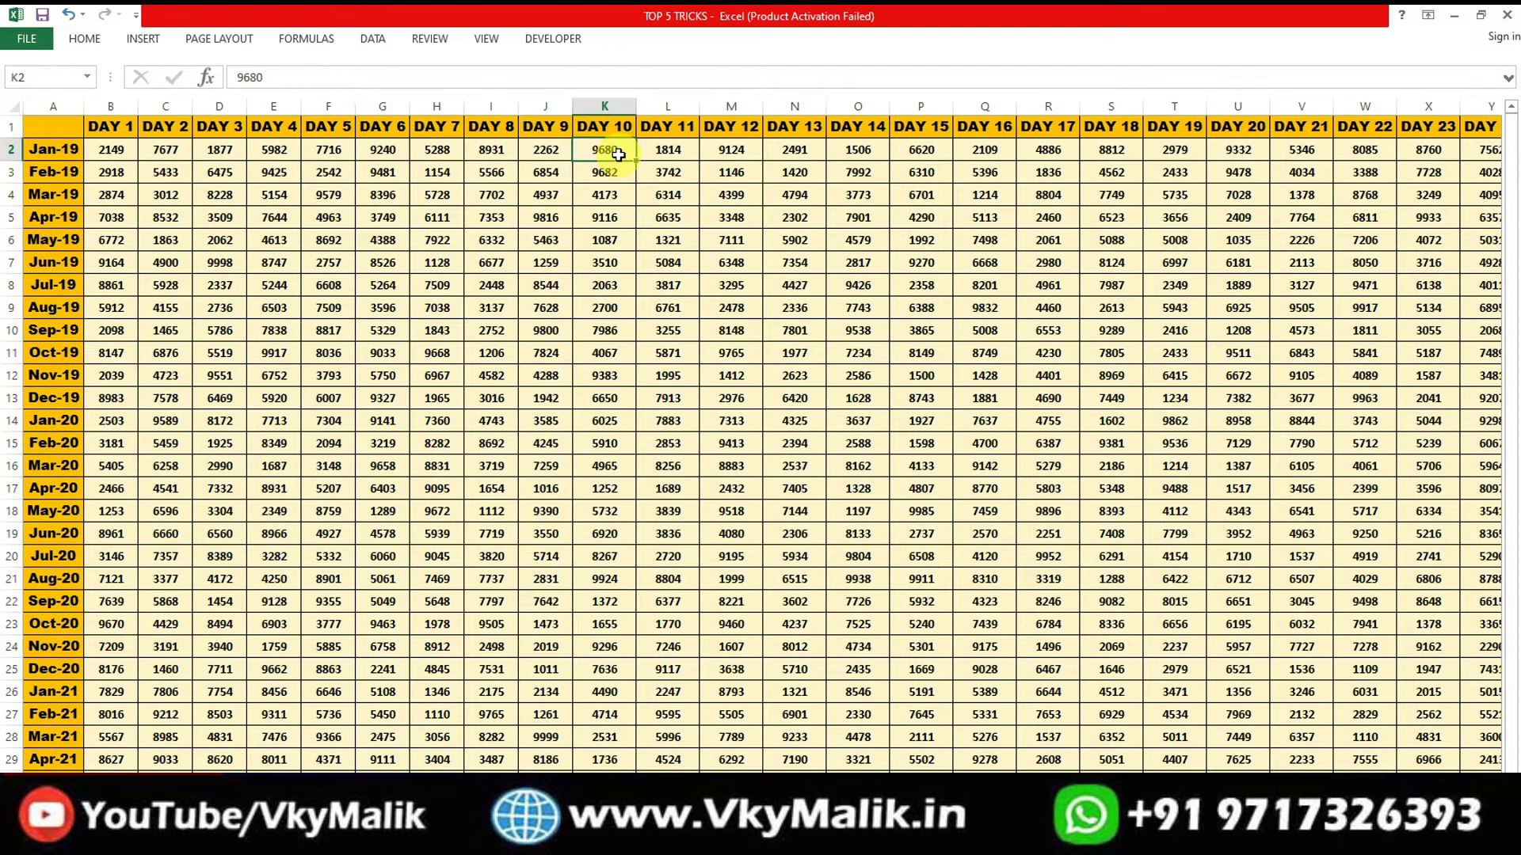
left_click(606, 104)
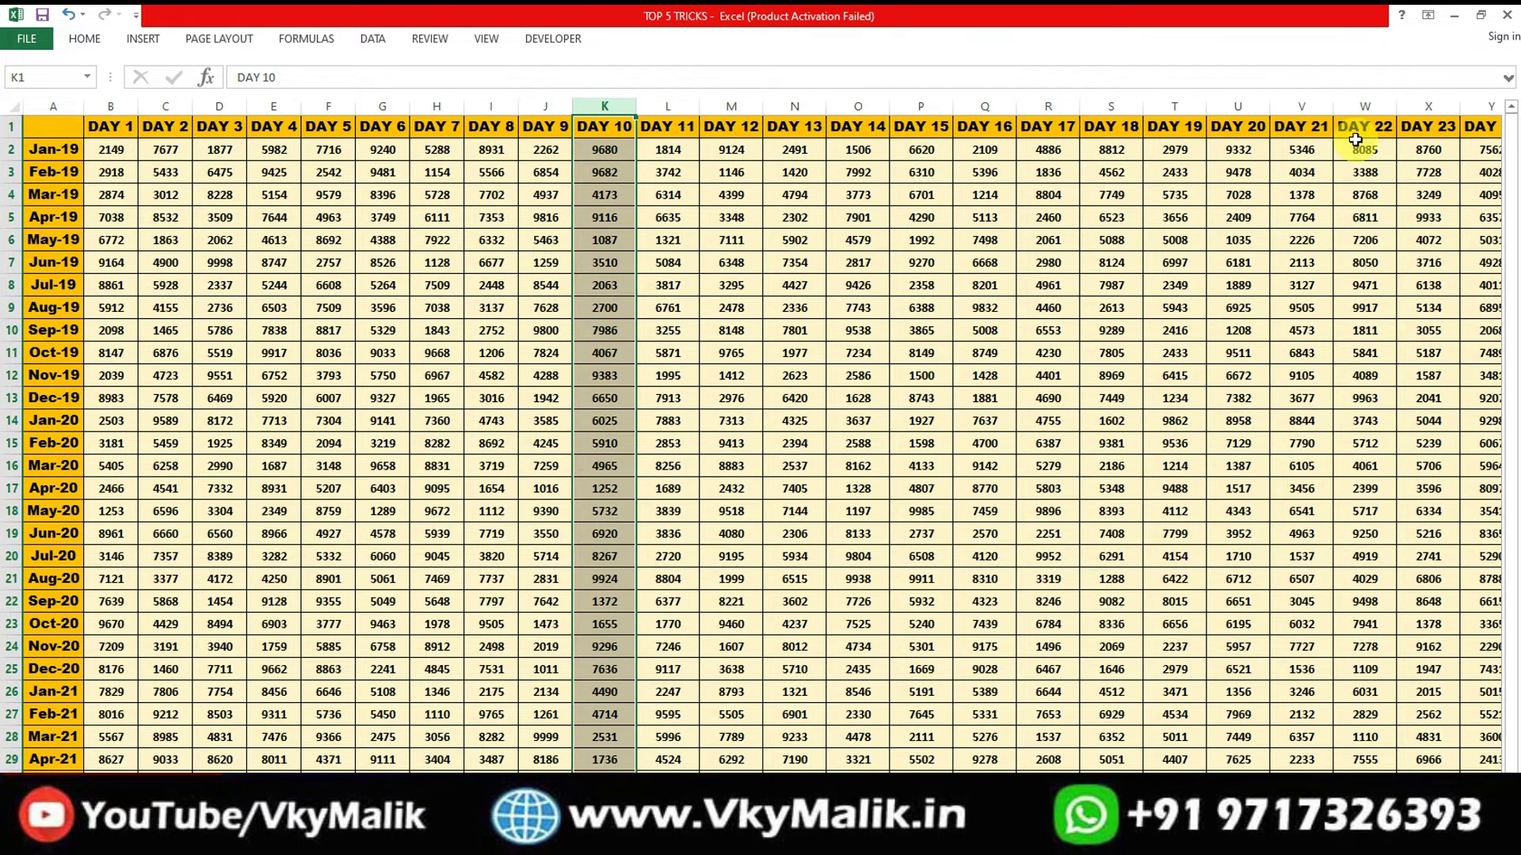
left_click(491, 240)
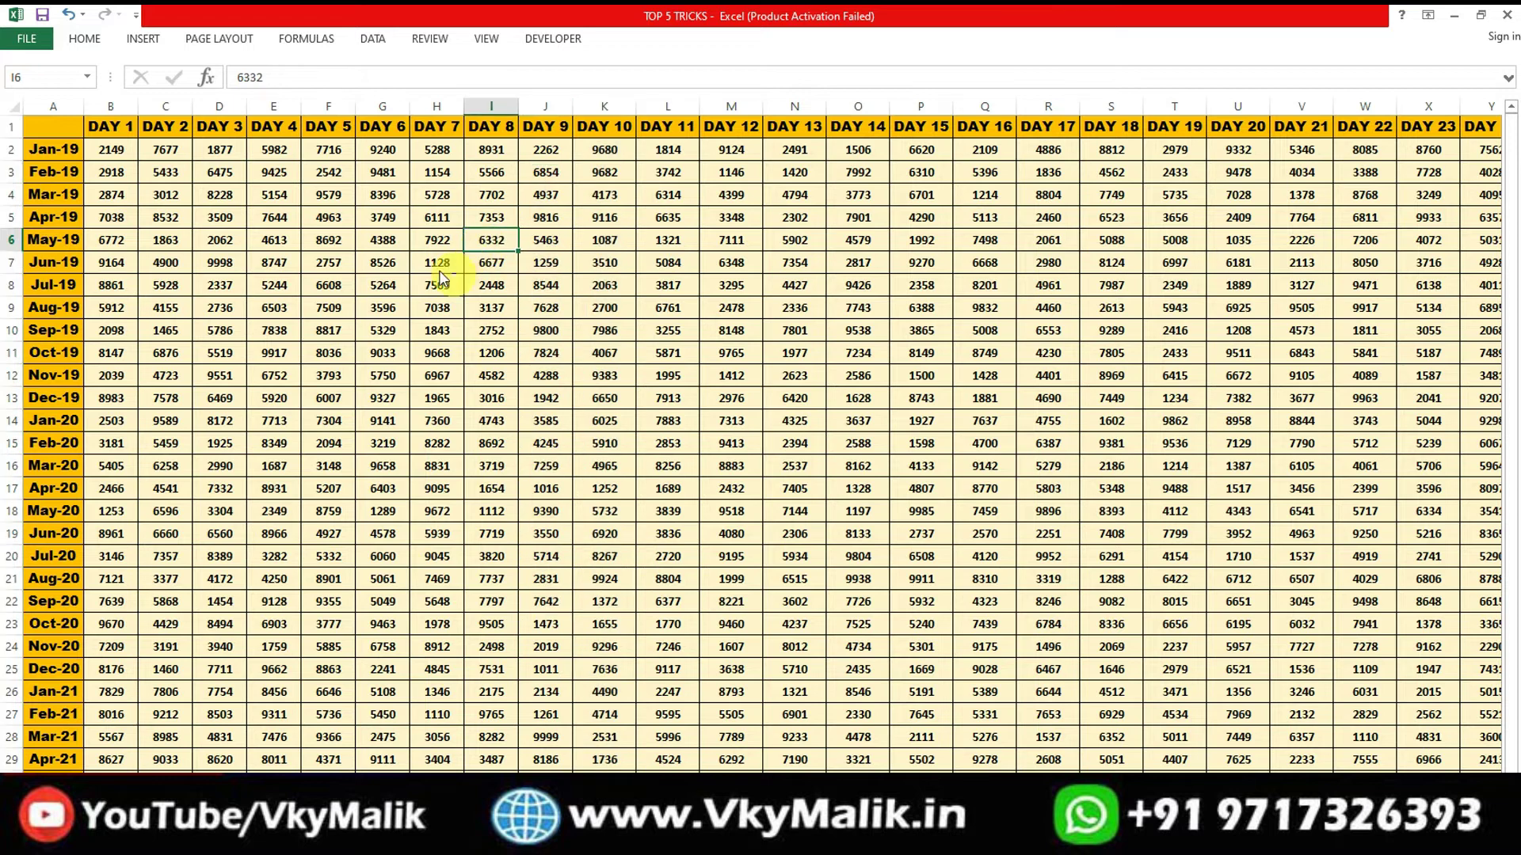
left_click(486, 39)
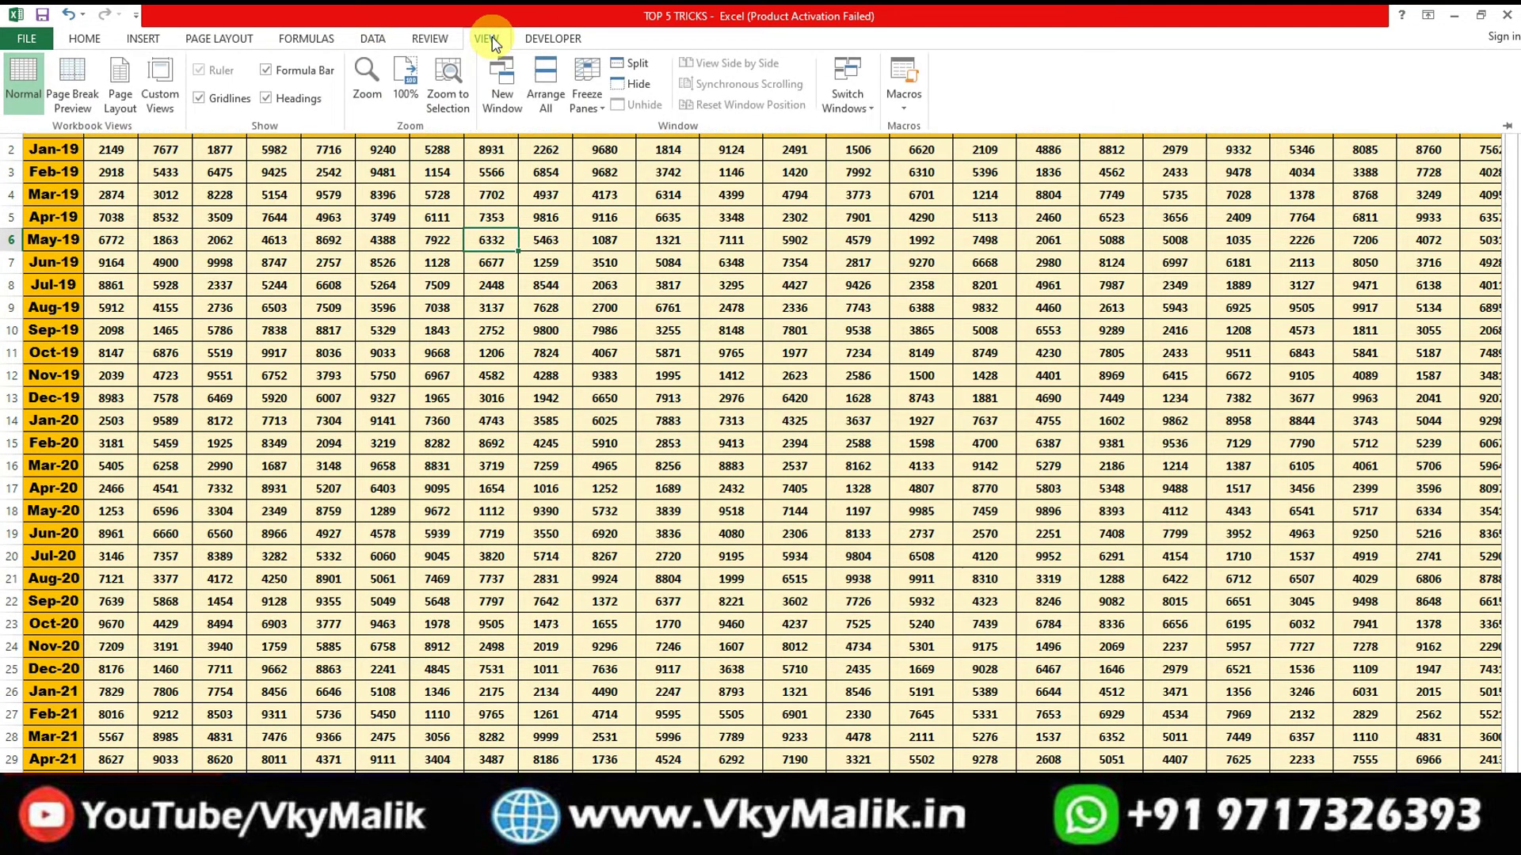
- Split the sheet at I6 and drag the vertical divider to just after DAY 12
left_click(631, 68)
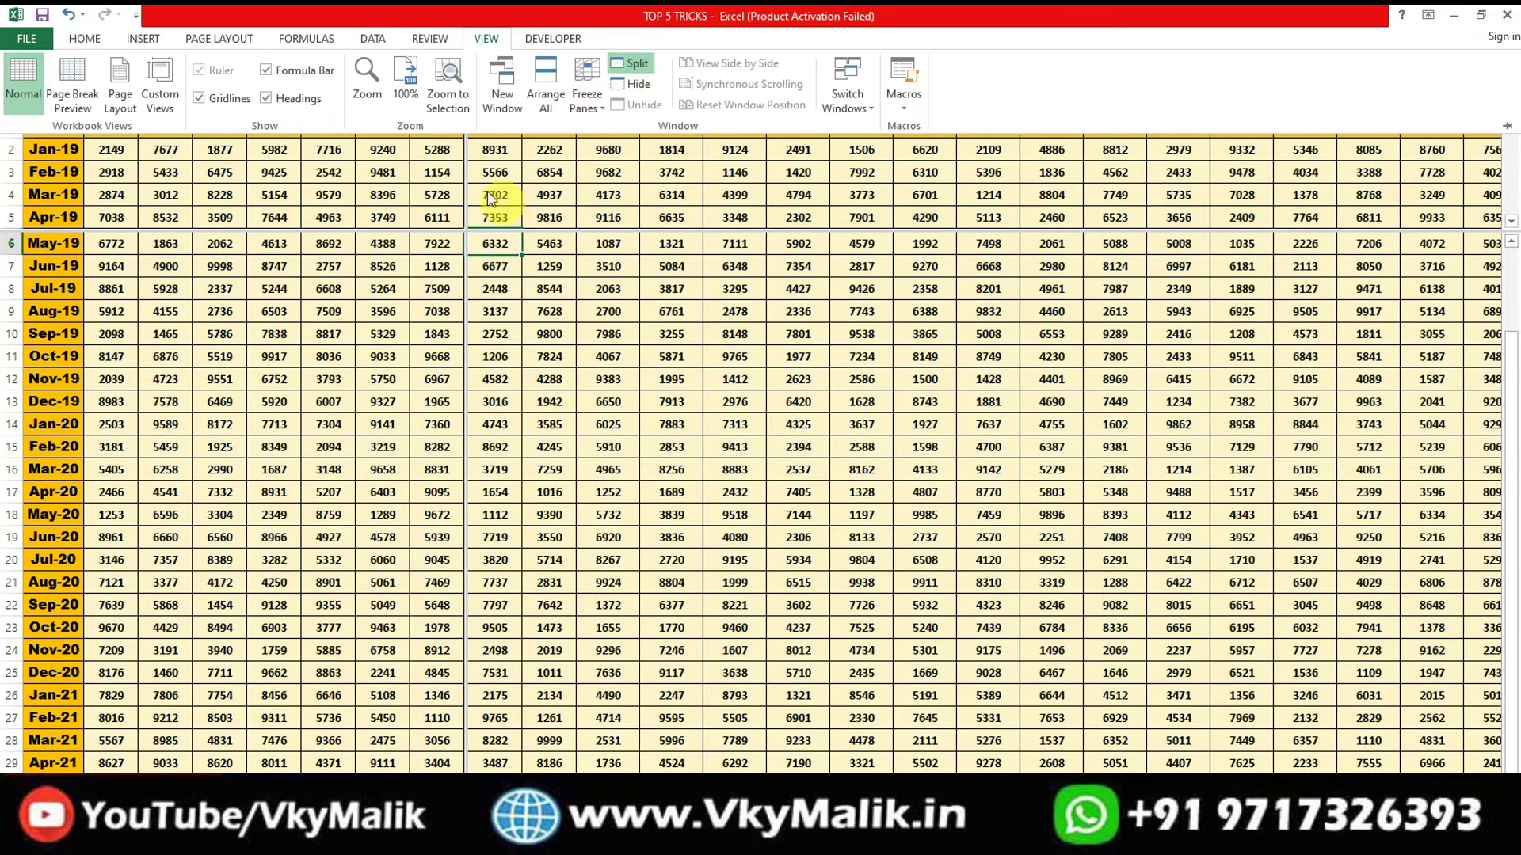
left_click(518, 237)
left_click_drag(514, 229, 514, 111)
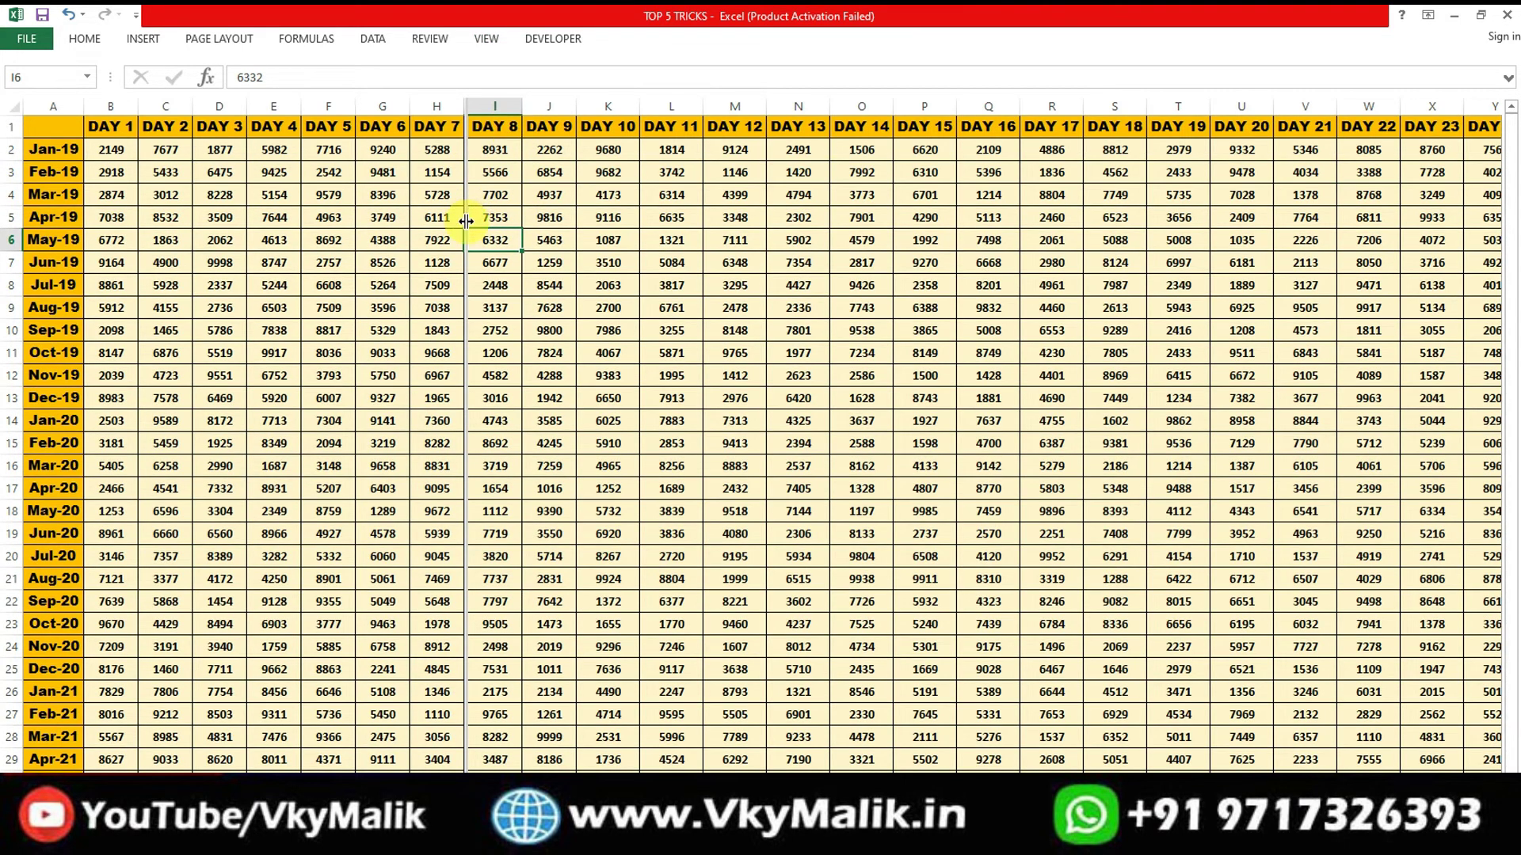
mouse_move(466, 220)
left_mouse_down()
mouse_move(780, 282)
mouse_move(767, 284)
left_mouse_up()
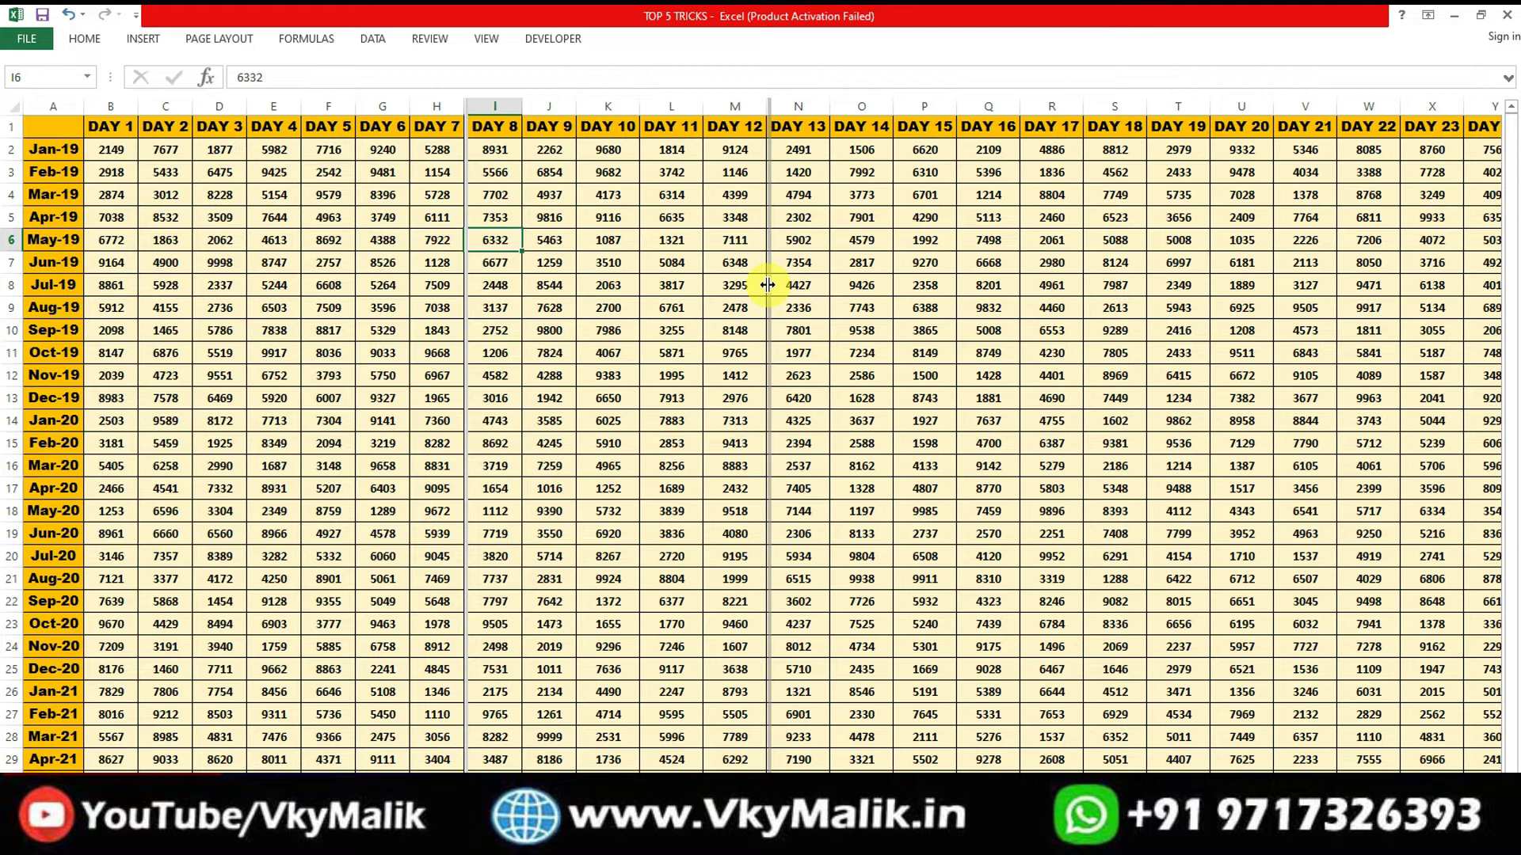
left_click_drag(767, 286, 766, 286)
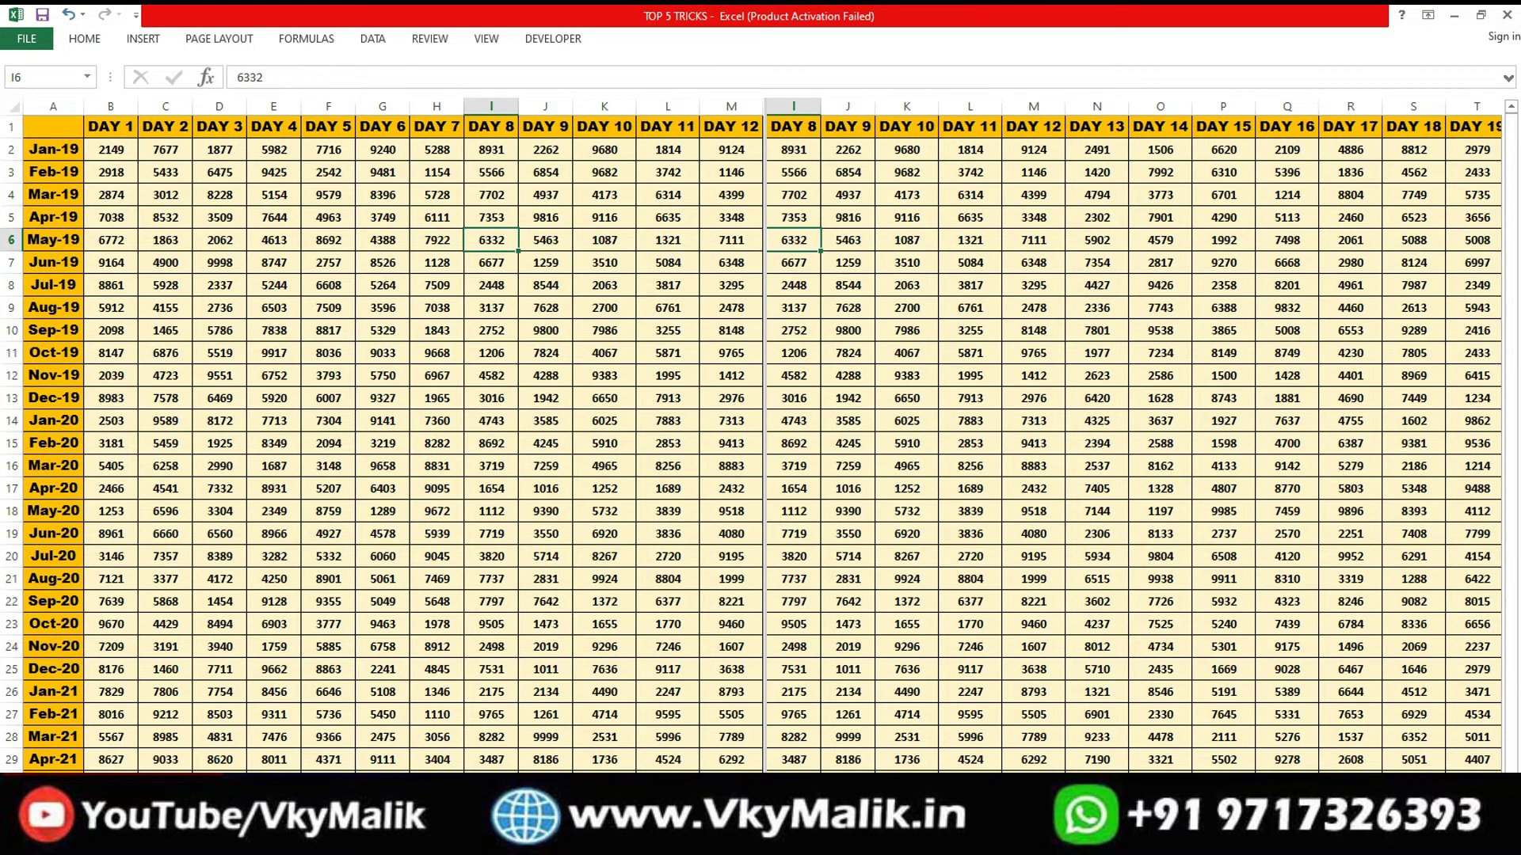
- Scroll the left pane back to column A, leaving the right pane at DAY 8 onward
scroll(392, 436, "right", 3)
scroll(392, 435, "left", 2)
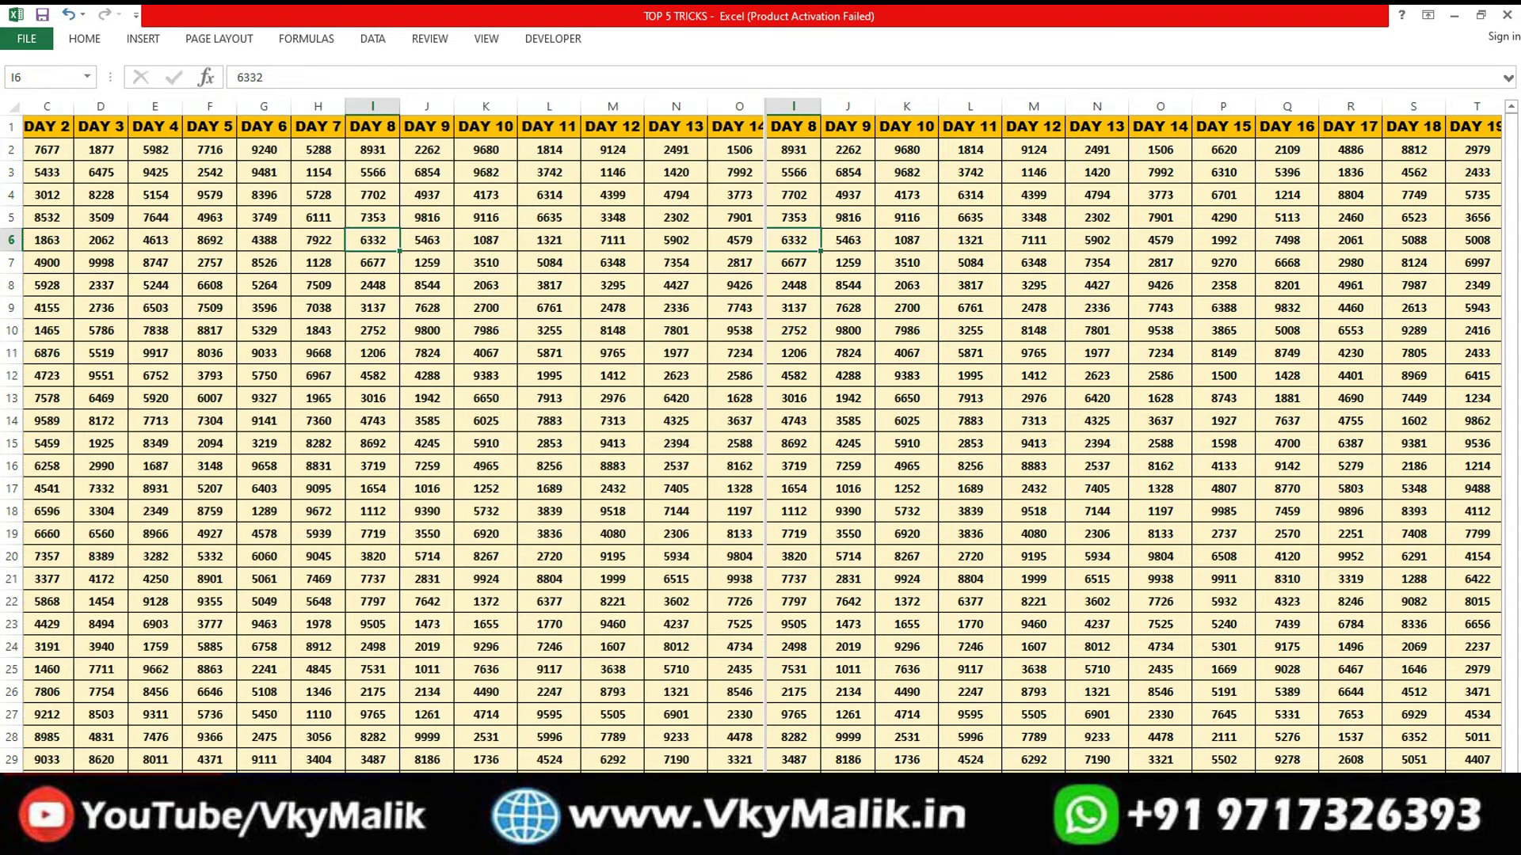
scroll(392, 435, "left", 1)
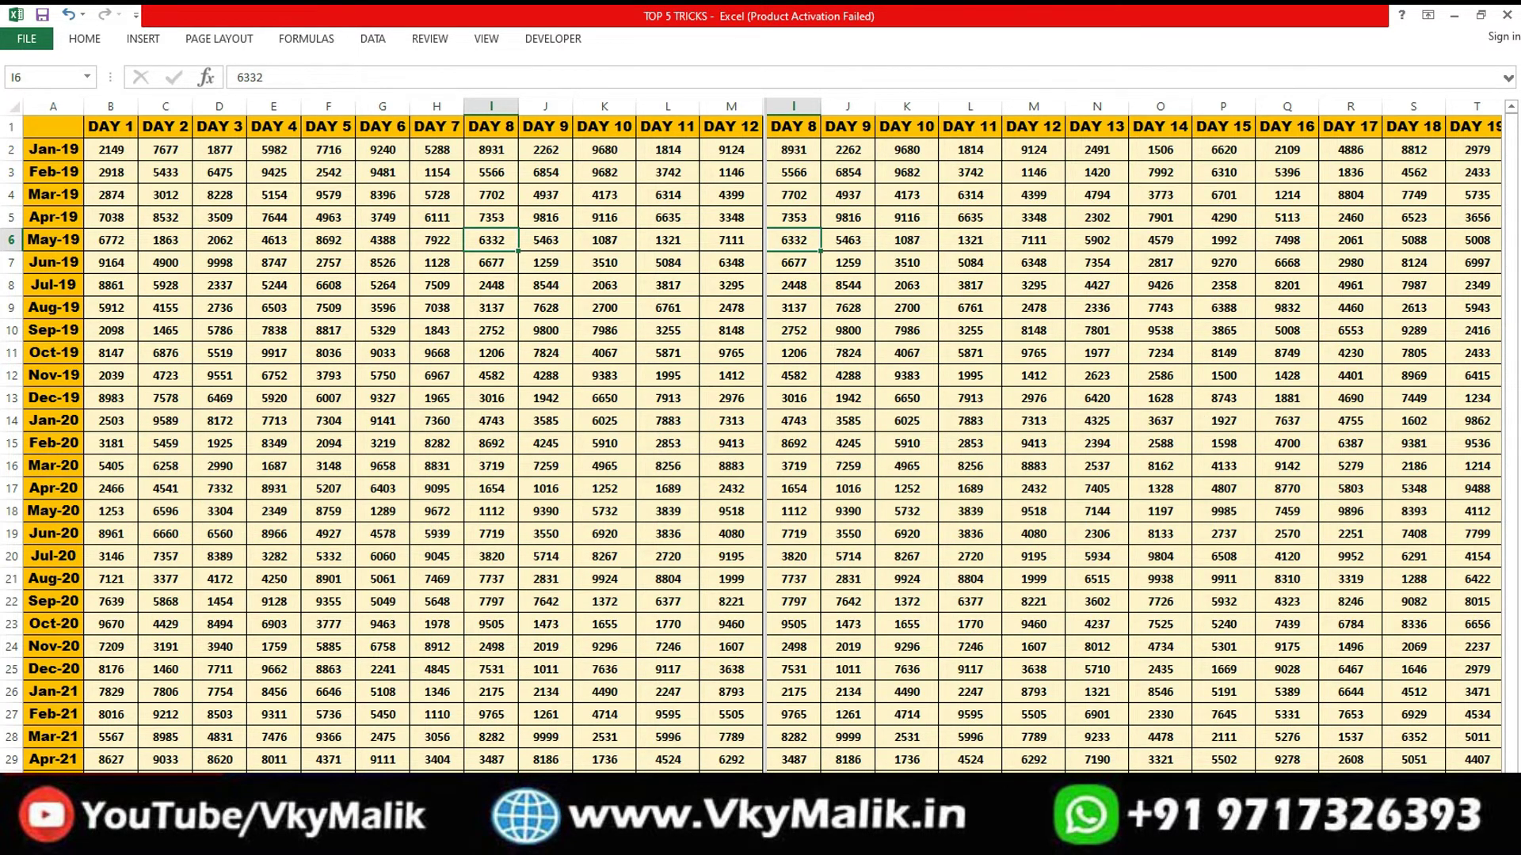
scroll(393, 435, "right", 1)
scroll(393, 435, "left", 1)
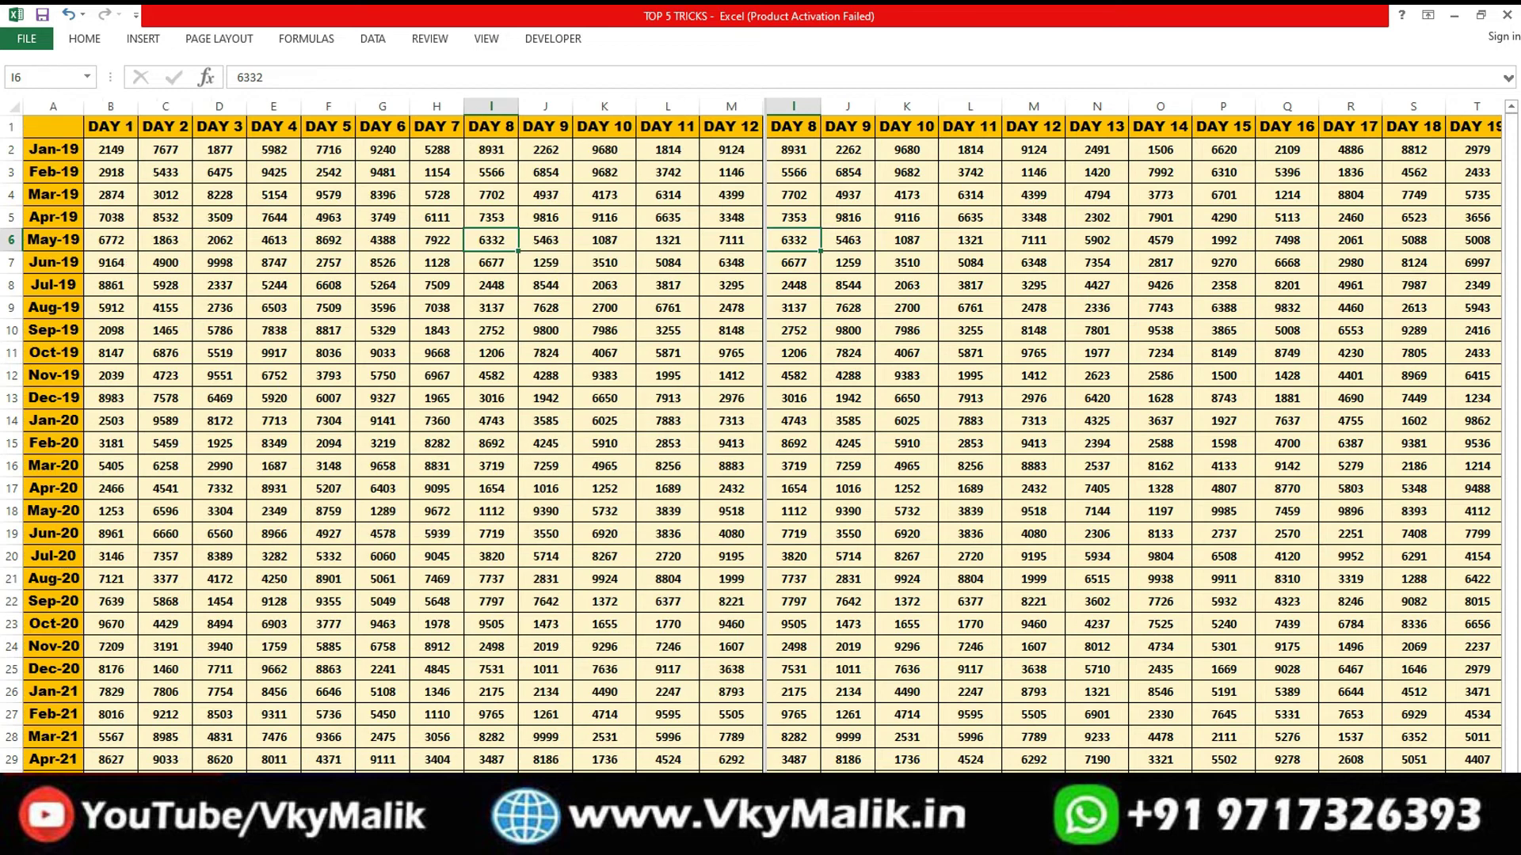
- Select the DAY 30 column in the right pane together with the DAY 10 column in the left pane
left_click(604, 106)
scroll(1133, 436, "right", 1)
scroll(1133, 436, "right", 3)
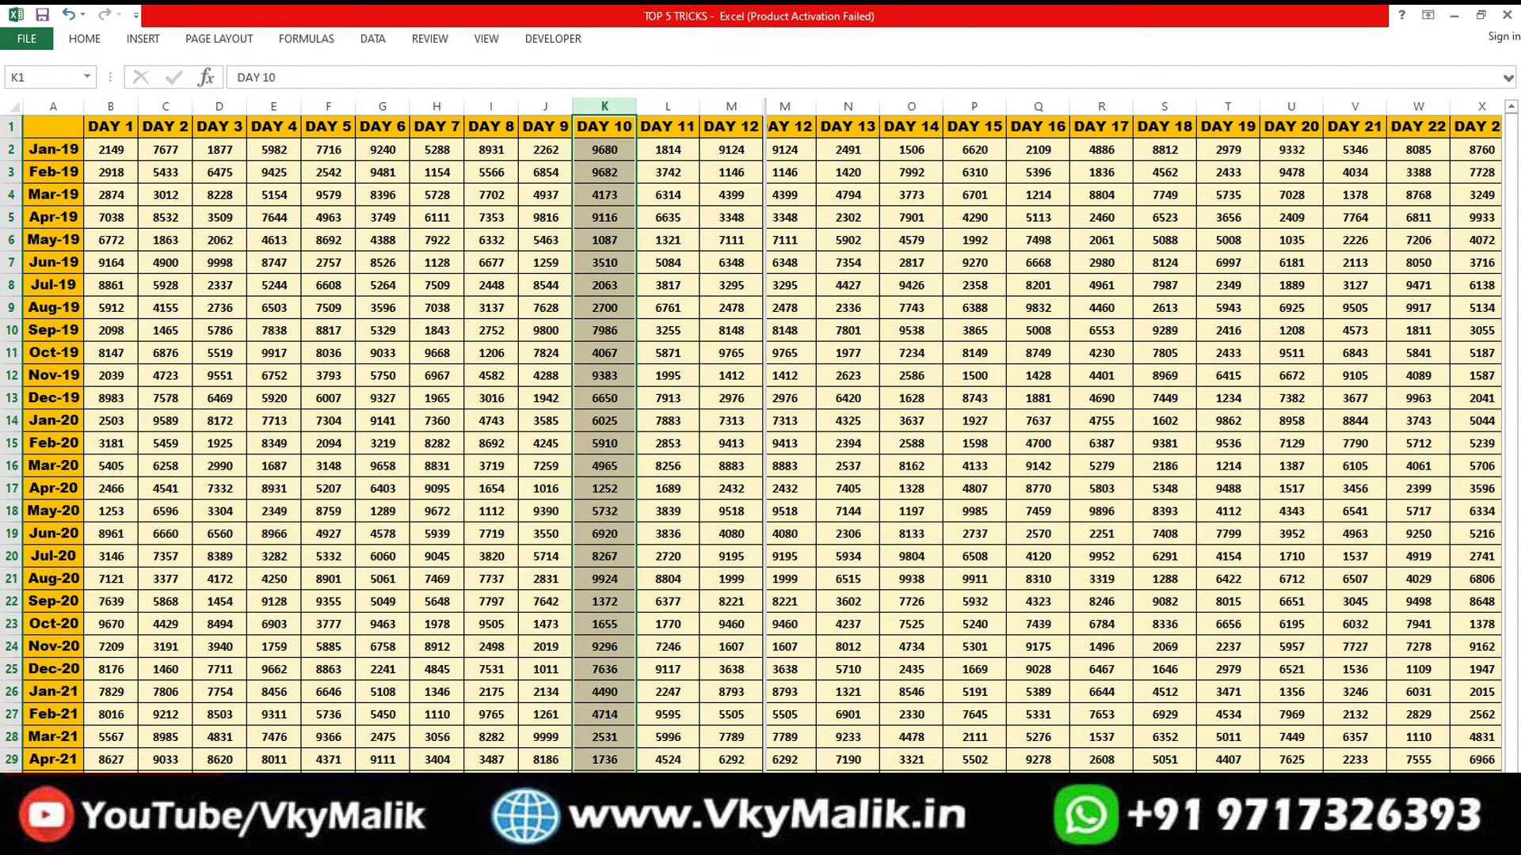
scroll(1133, 436, "right", 2)
scroll(1133, 436, "right", 6)
scroll(1134, 435, "right", 1)
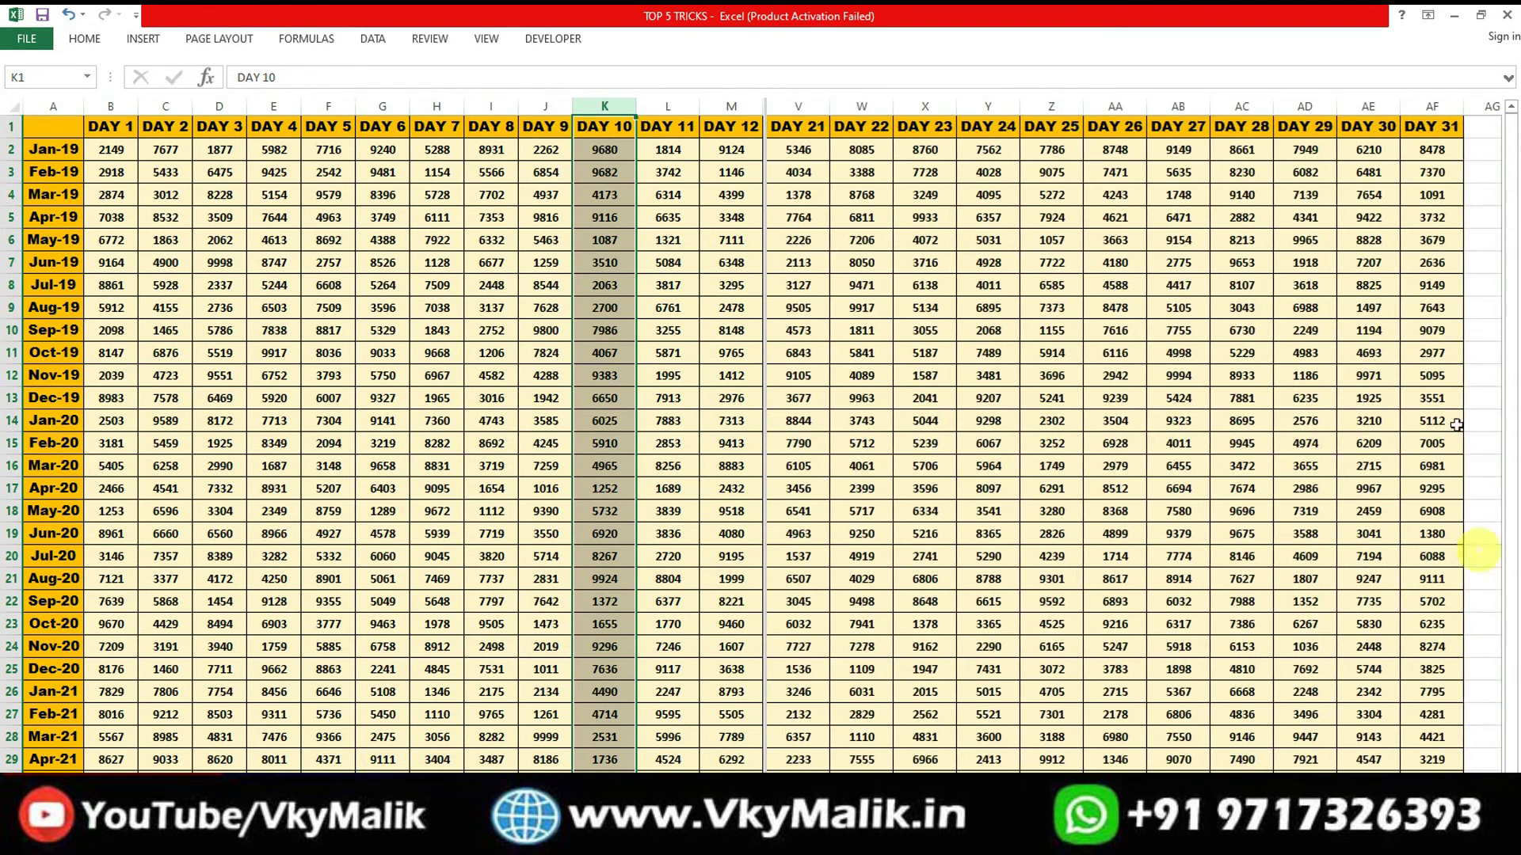
left_click(1382, 105)
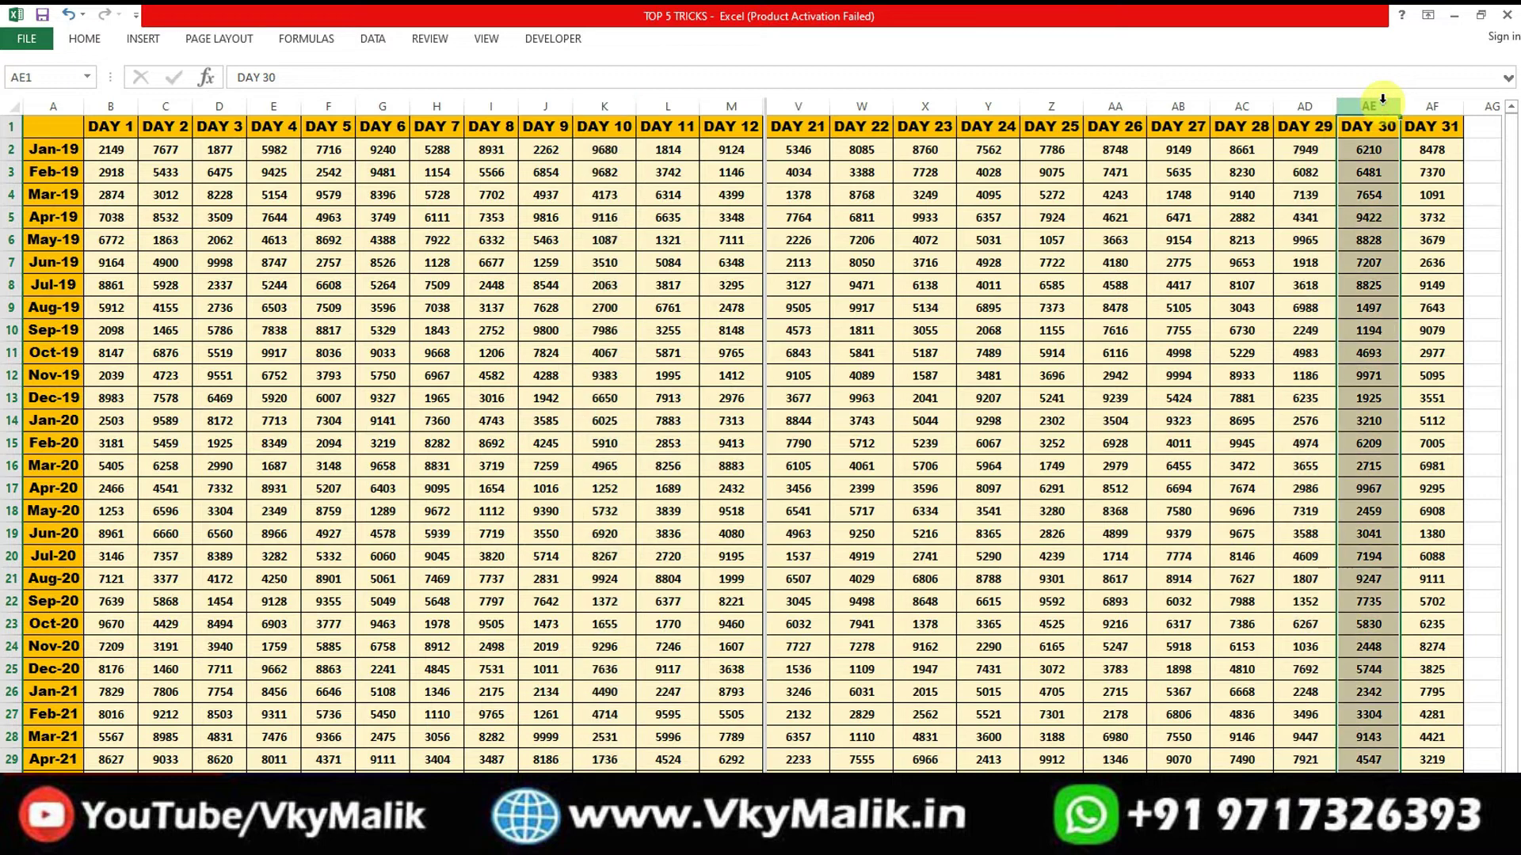
left_click(596, 96, "ctrl")
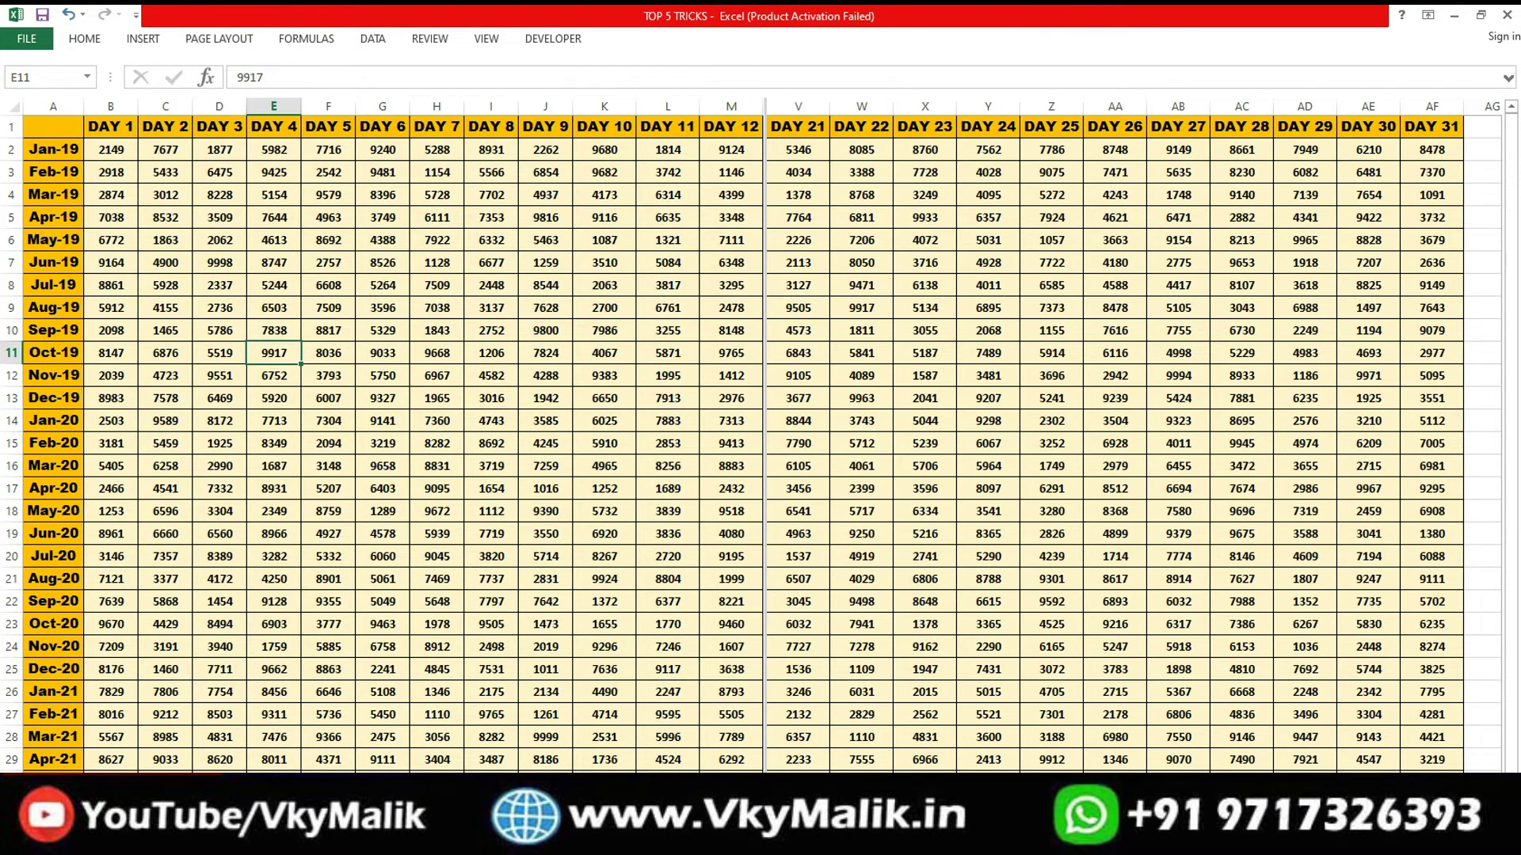
- Scroll the right pane back and forth to review the compared day columns
scroll(1133, 435, "left", 4)
scroll(1133, 436, "left", 3)
scroll(1133, 436, "left", 3)
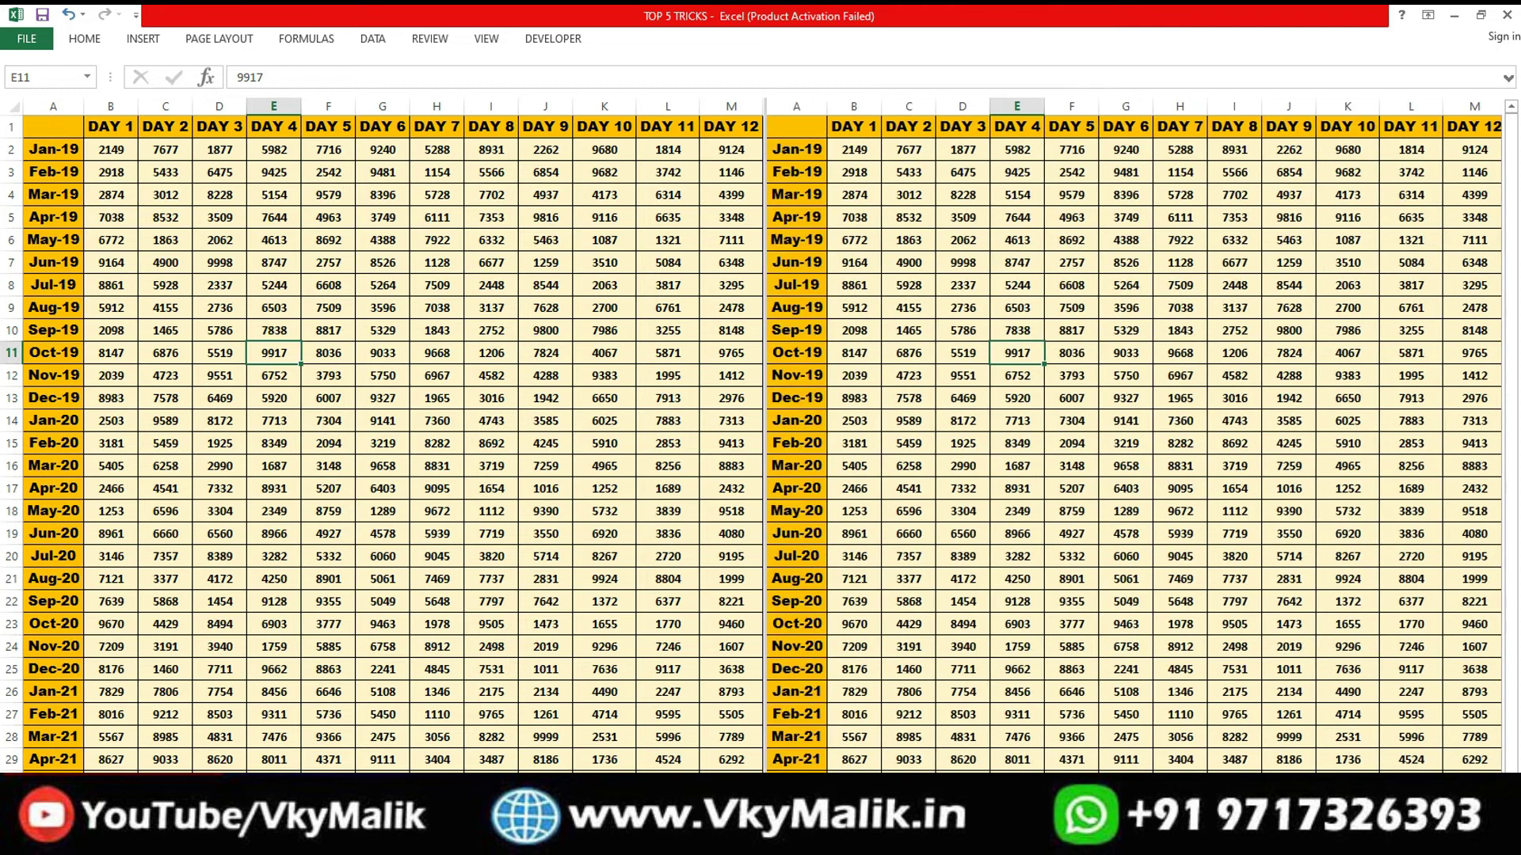
scroll(1133, 435, "right", 3)
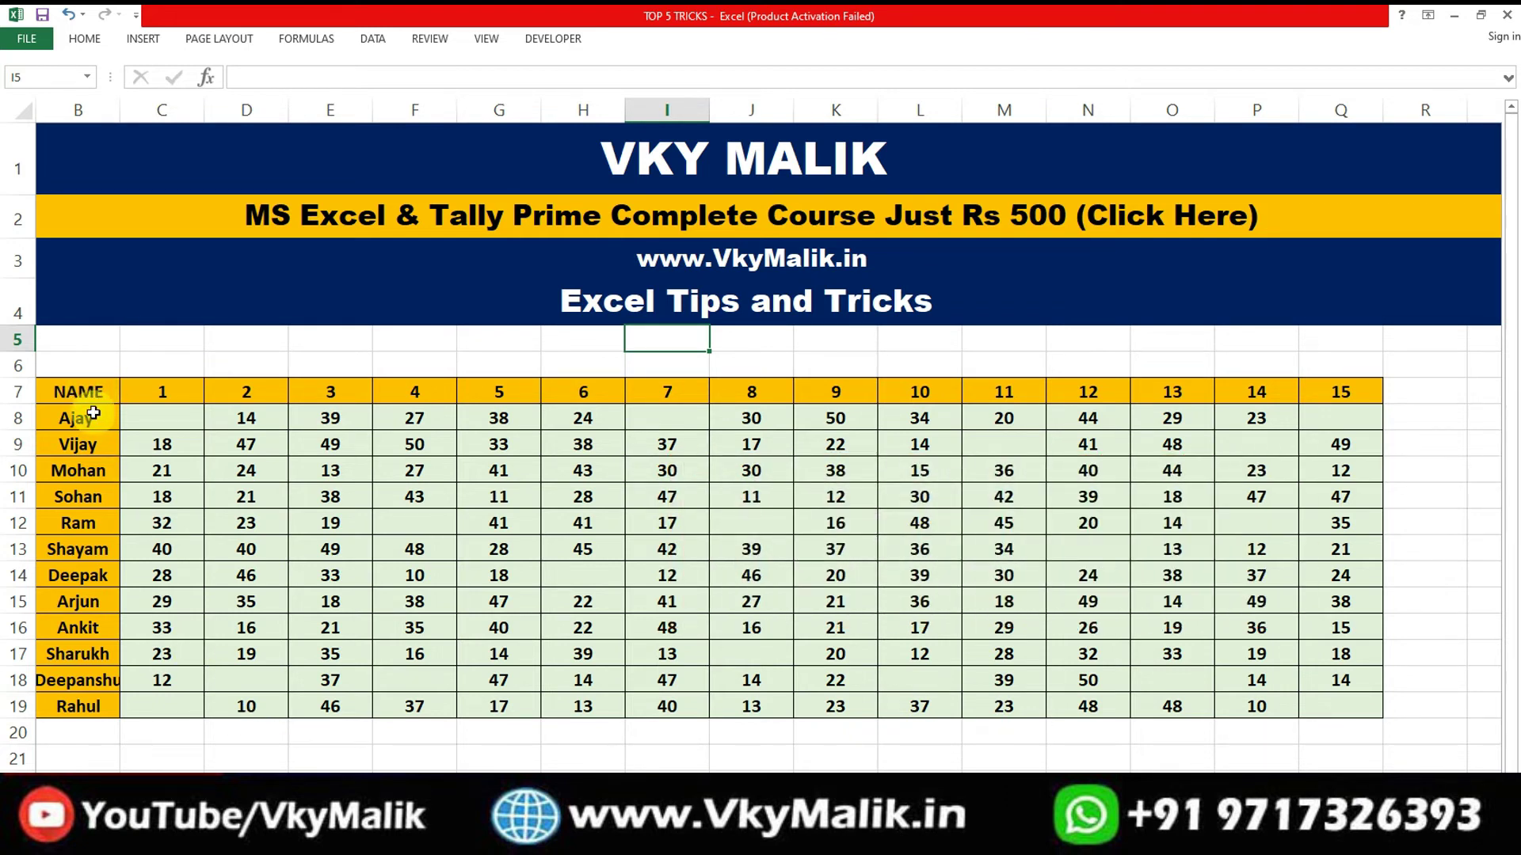
- Select the day 1–15 attendance cells C8:Q19 for Ajay through Rahul, then open Go To with Ctrl+G
left_click(93, 413)
left_click(141, 426)
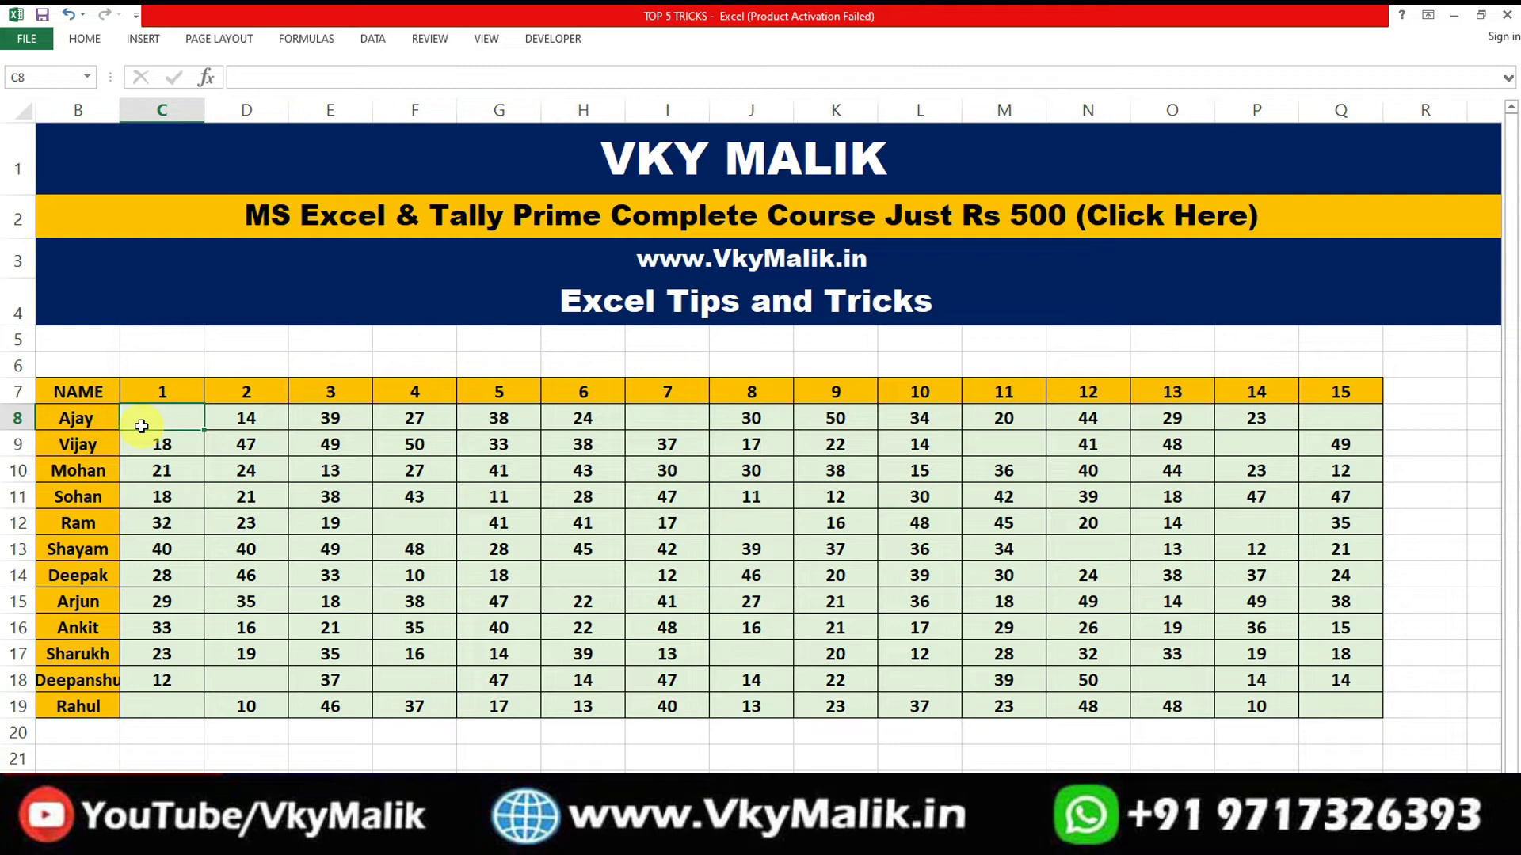
key("shift+Down")
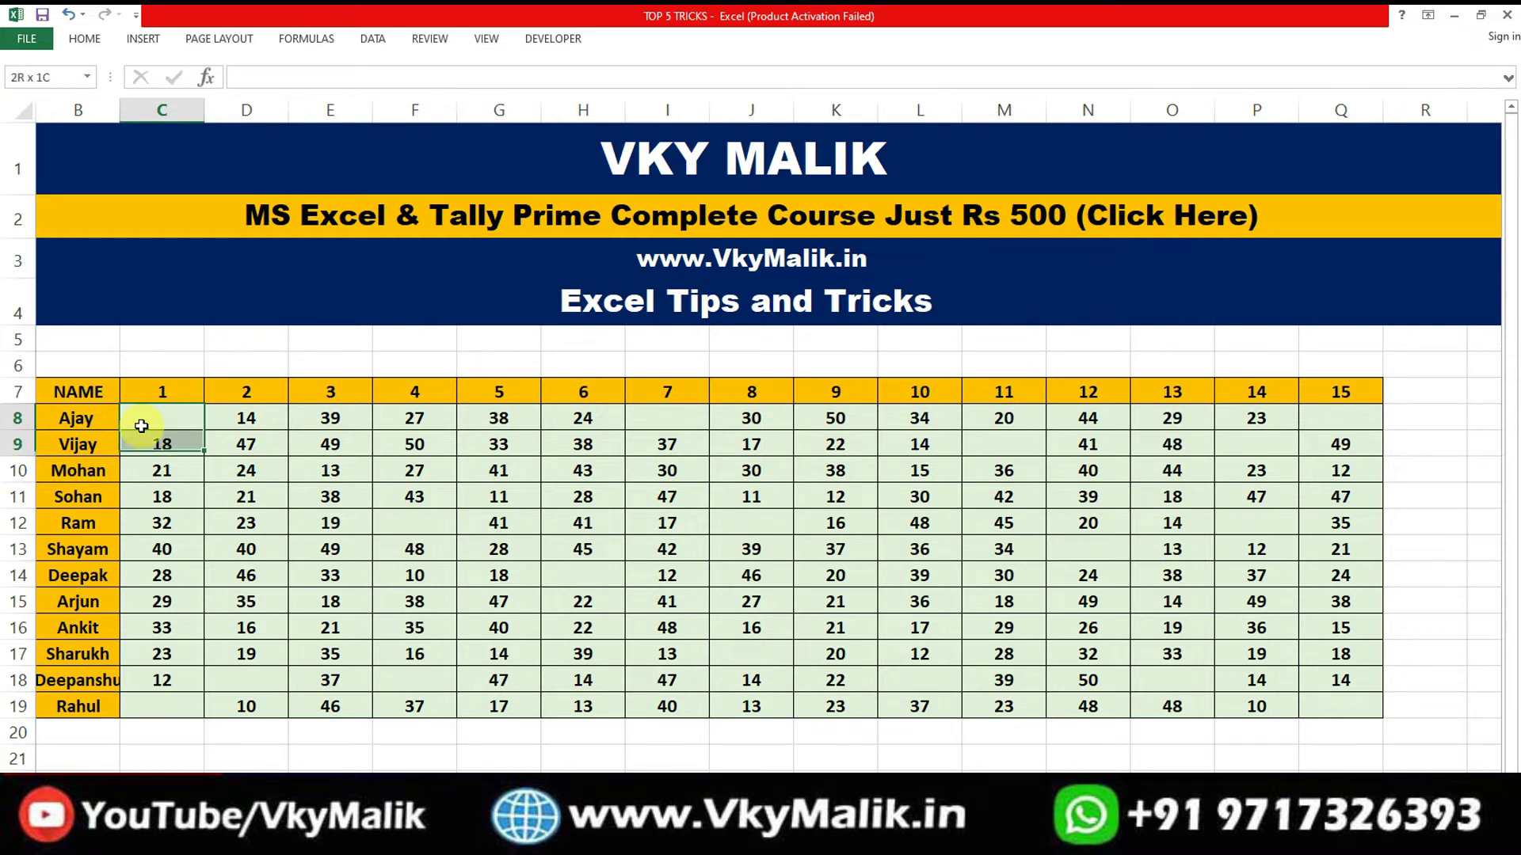
key("shift+Down")
key("shift+Down")
key("shift+Down")
key("shift+Down")
key("shift+Right")
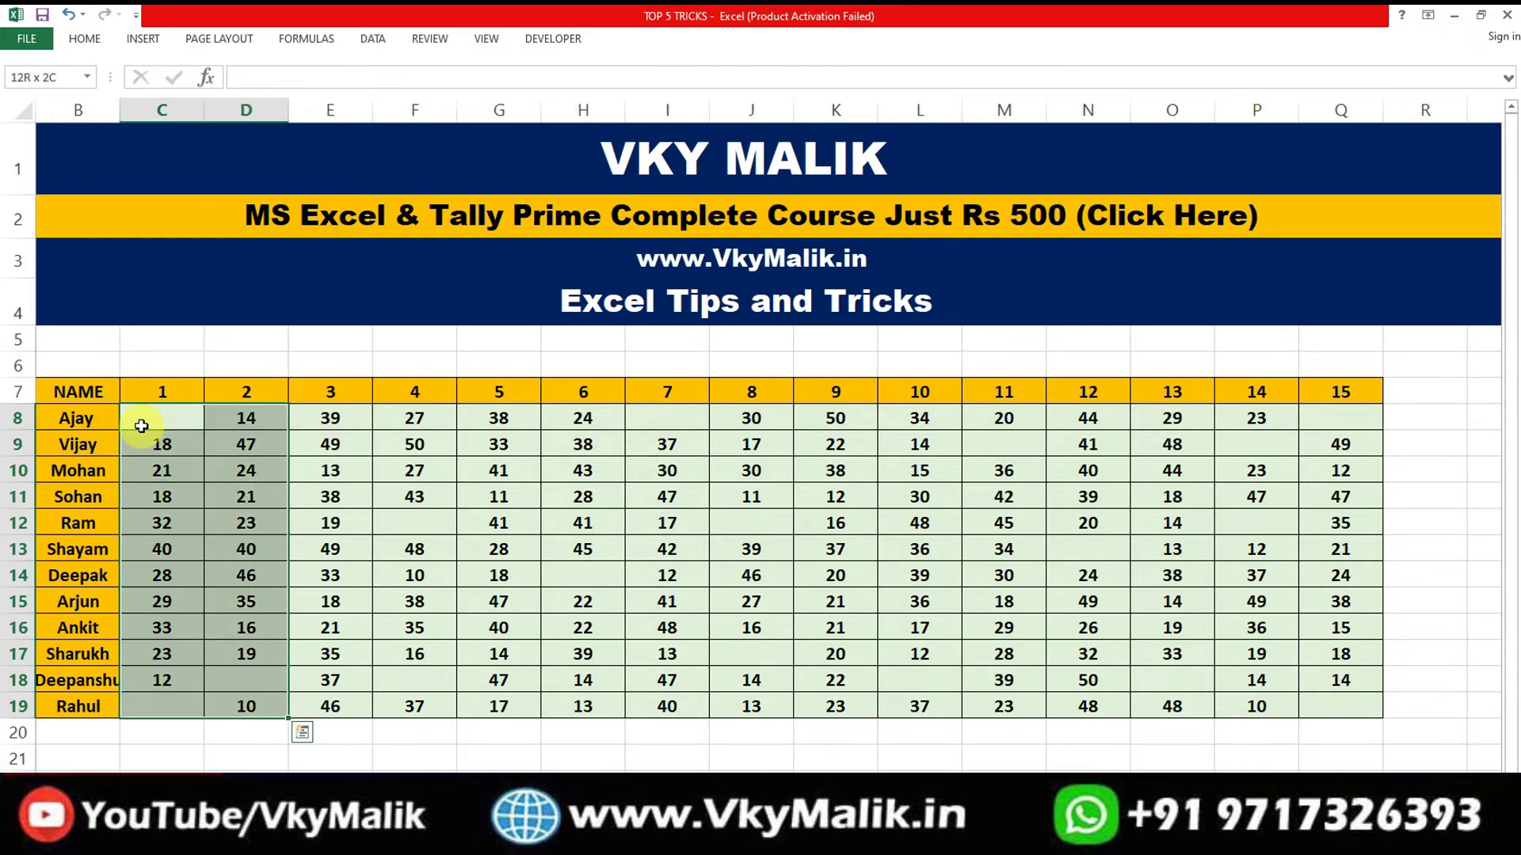
key("shift+Right")
key("shift+Right")
key("shift+Right")
key("shift+Right")
key("shift+Right")
key("shift+Right")
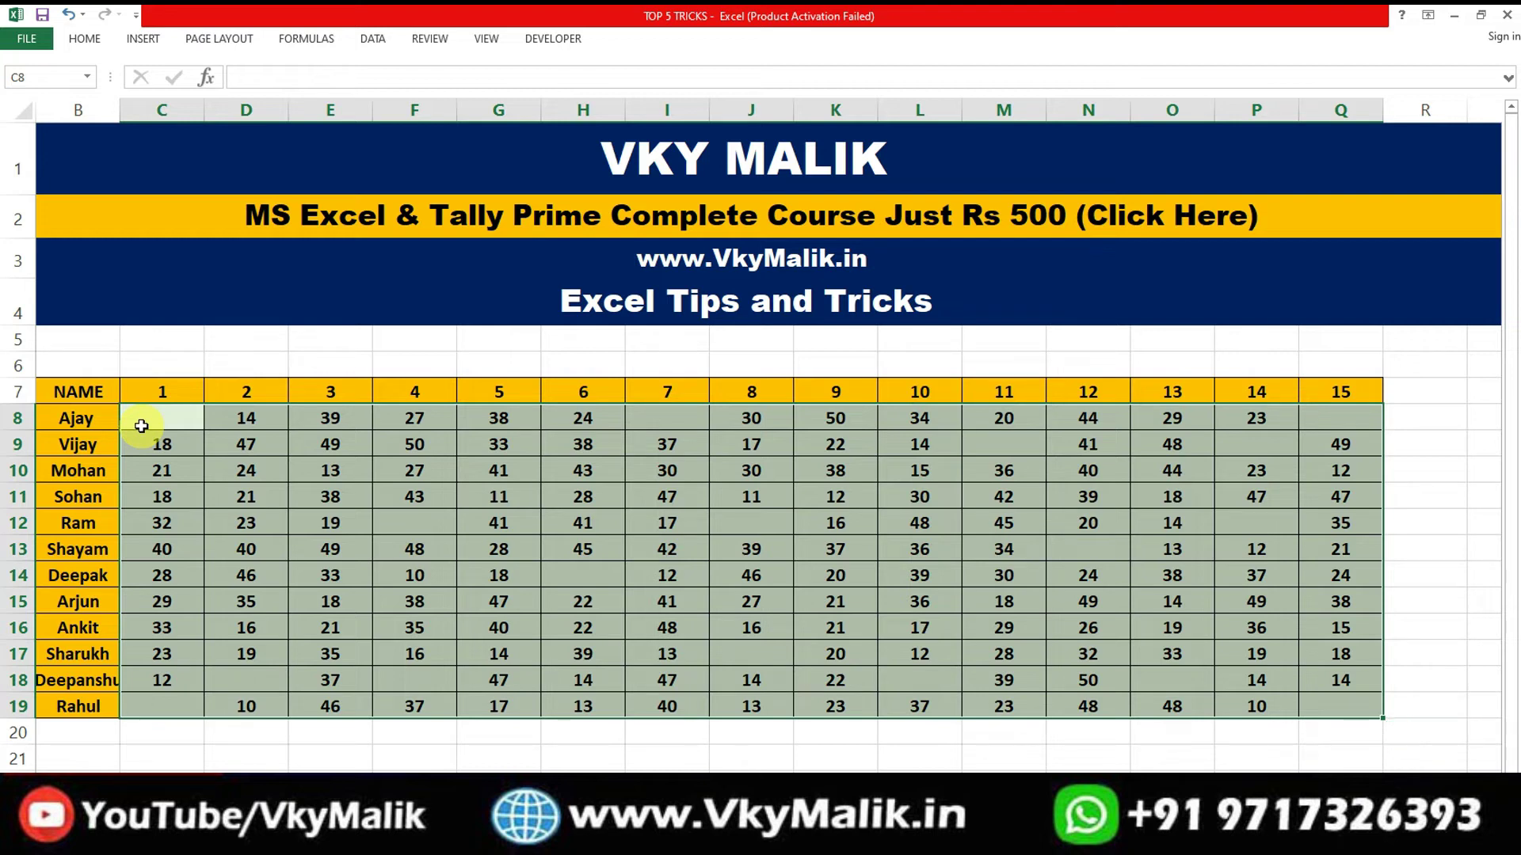
key("ctrl+g")
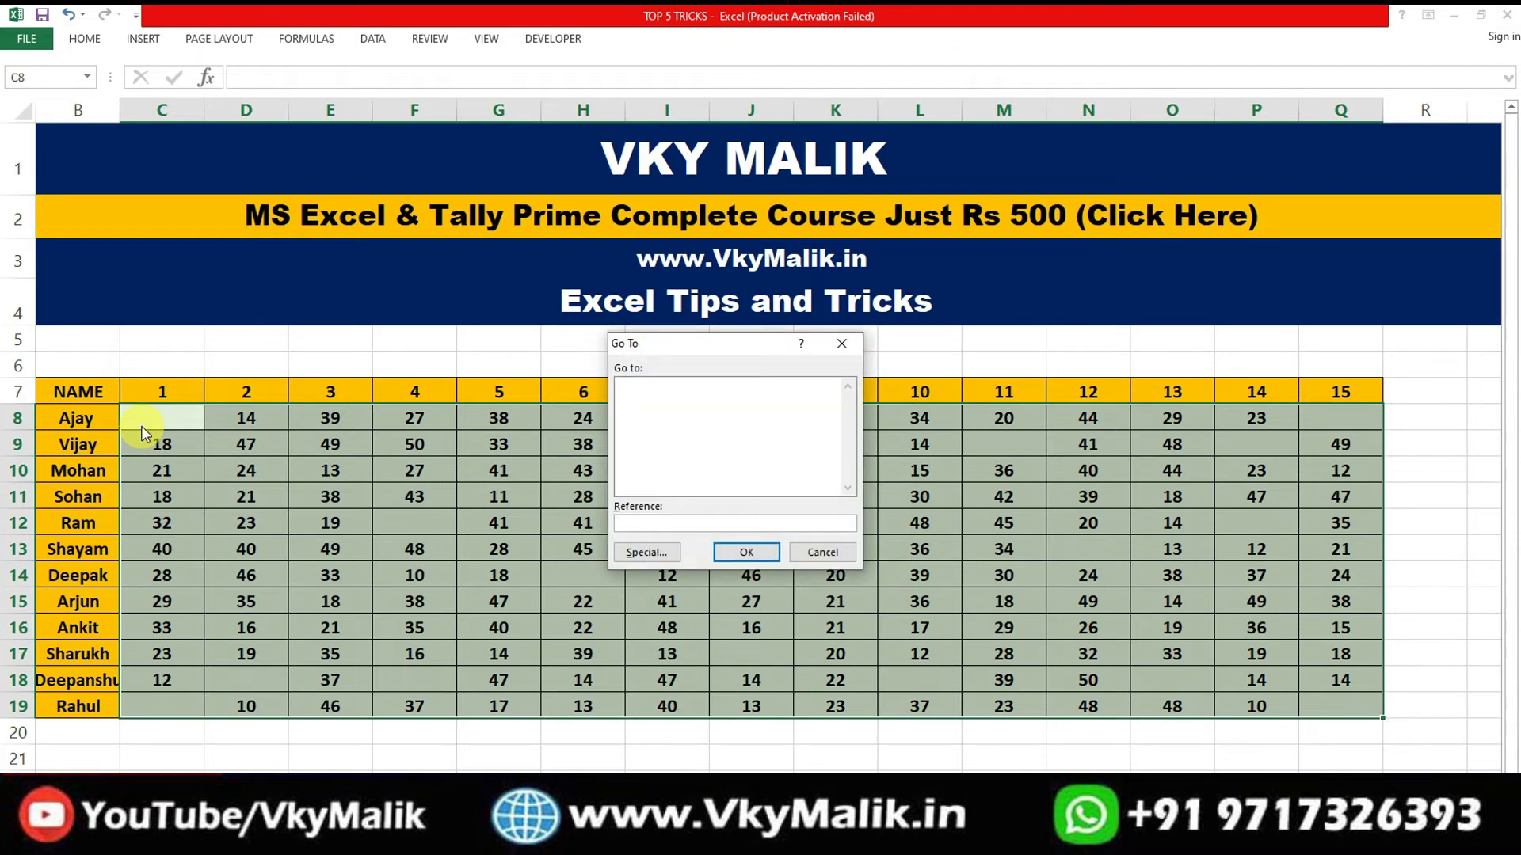
- Use Go To Special with the Blanks option to select the grid's empty cells
left_click(647, 552)
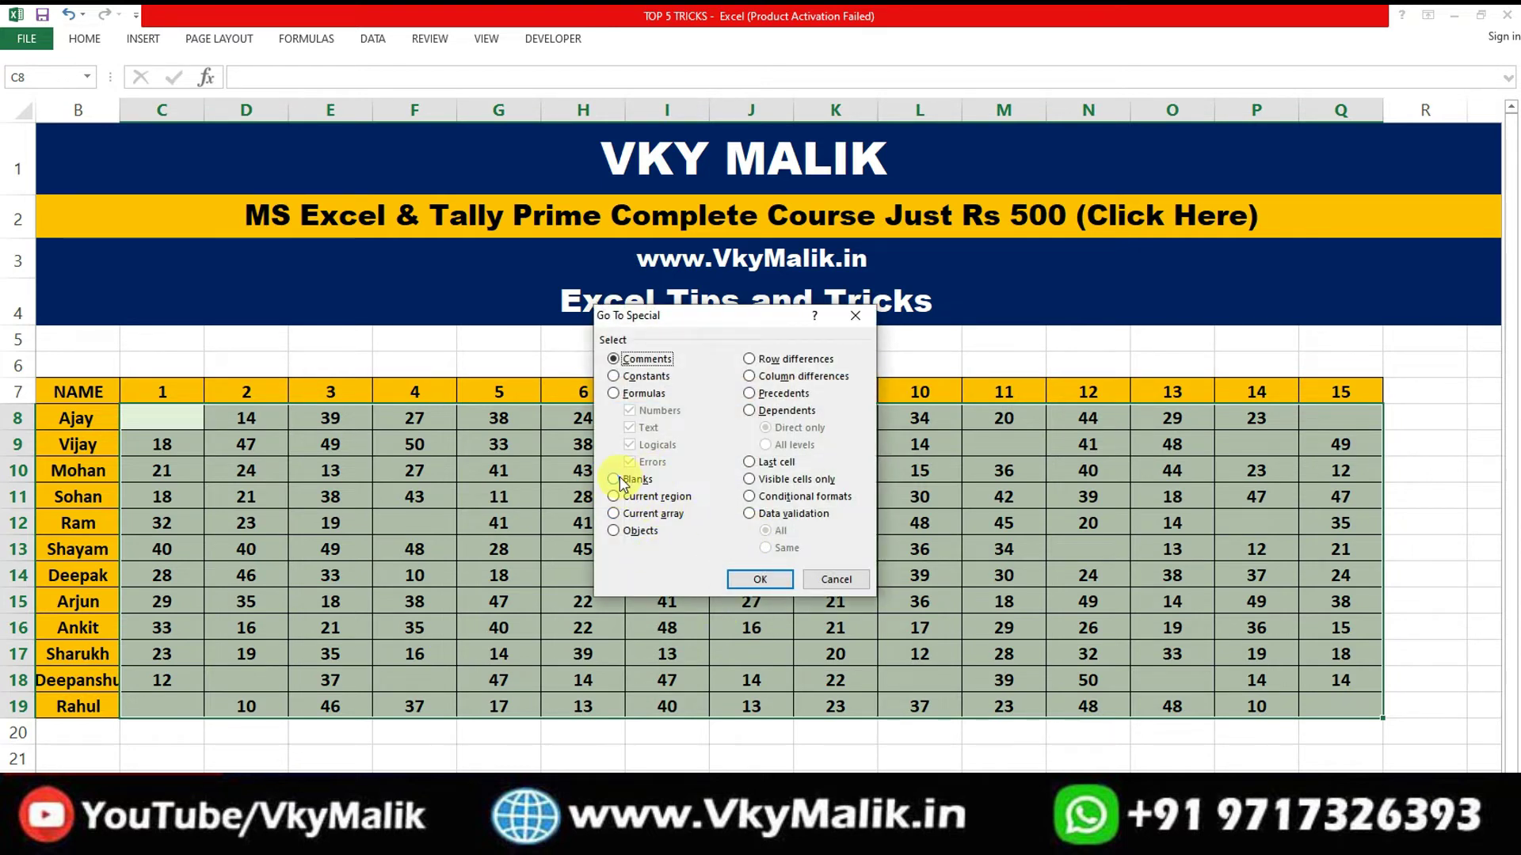
left_click(615, 479)
left_click(756, 579)
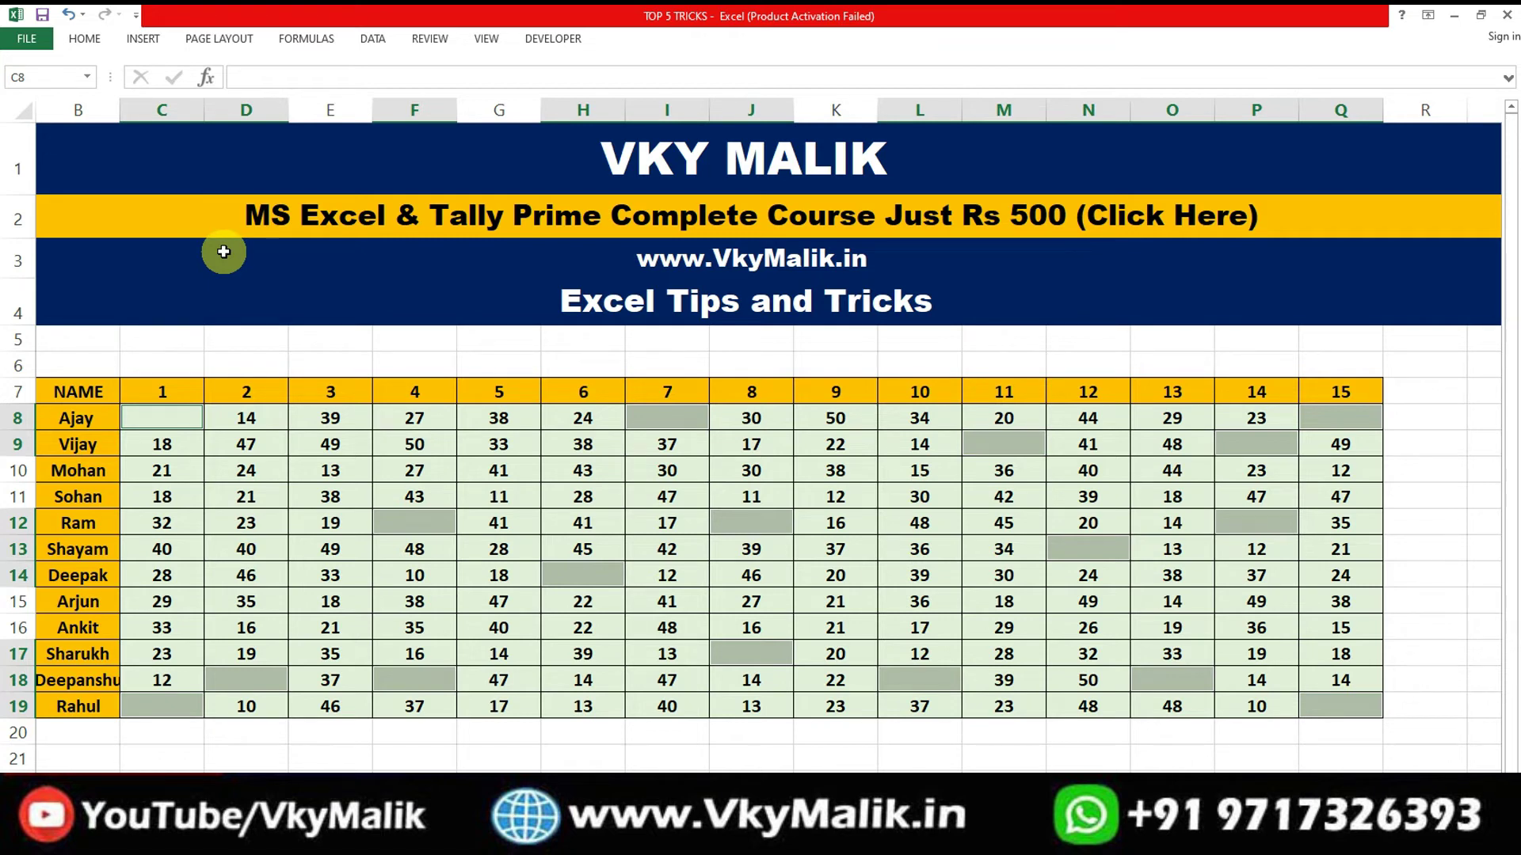
- Enter 'A' into all blank cells with Ctrl+Enter and format them red on orange fill
type("A")
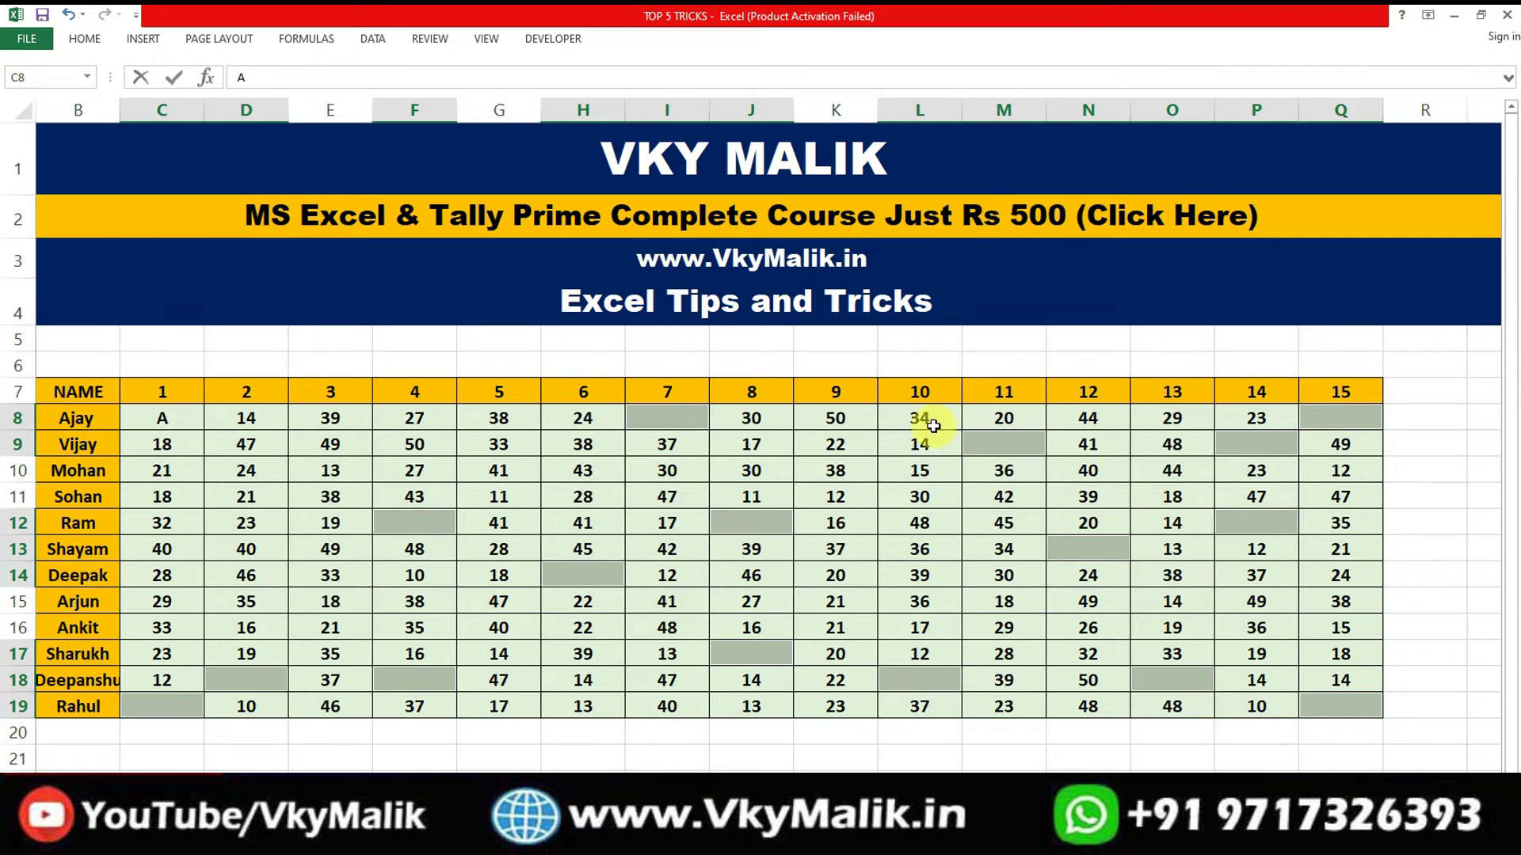
key("ctrl+Return")
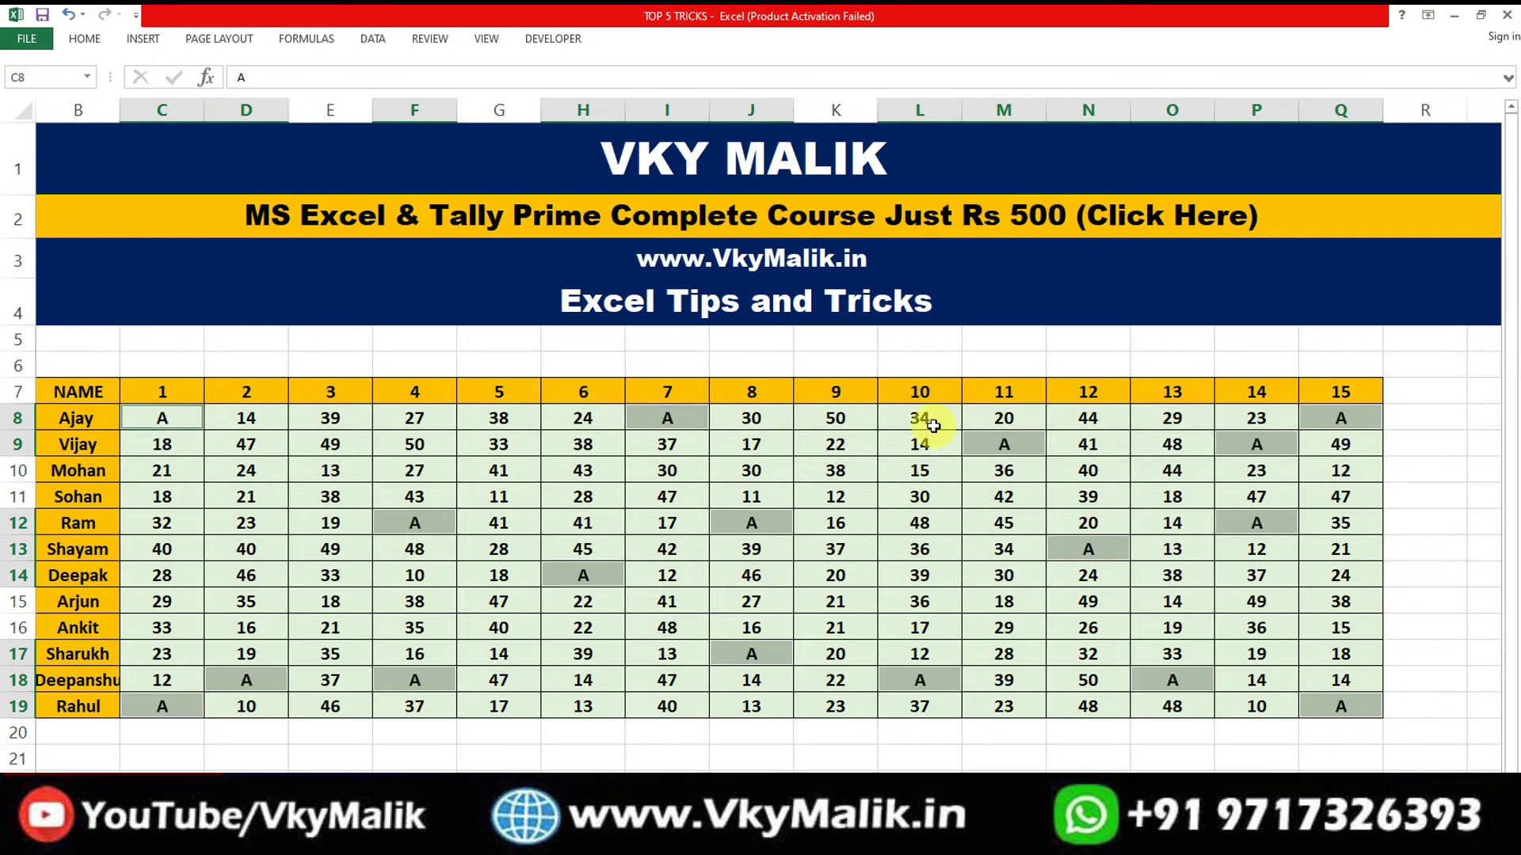
double_click(81, 40)
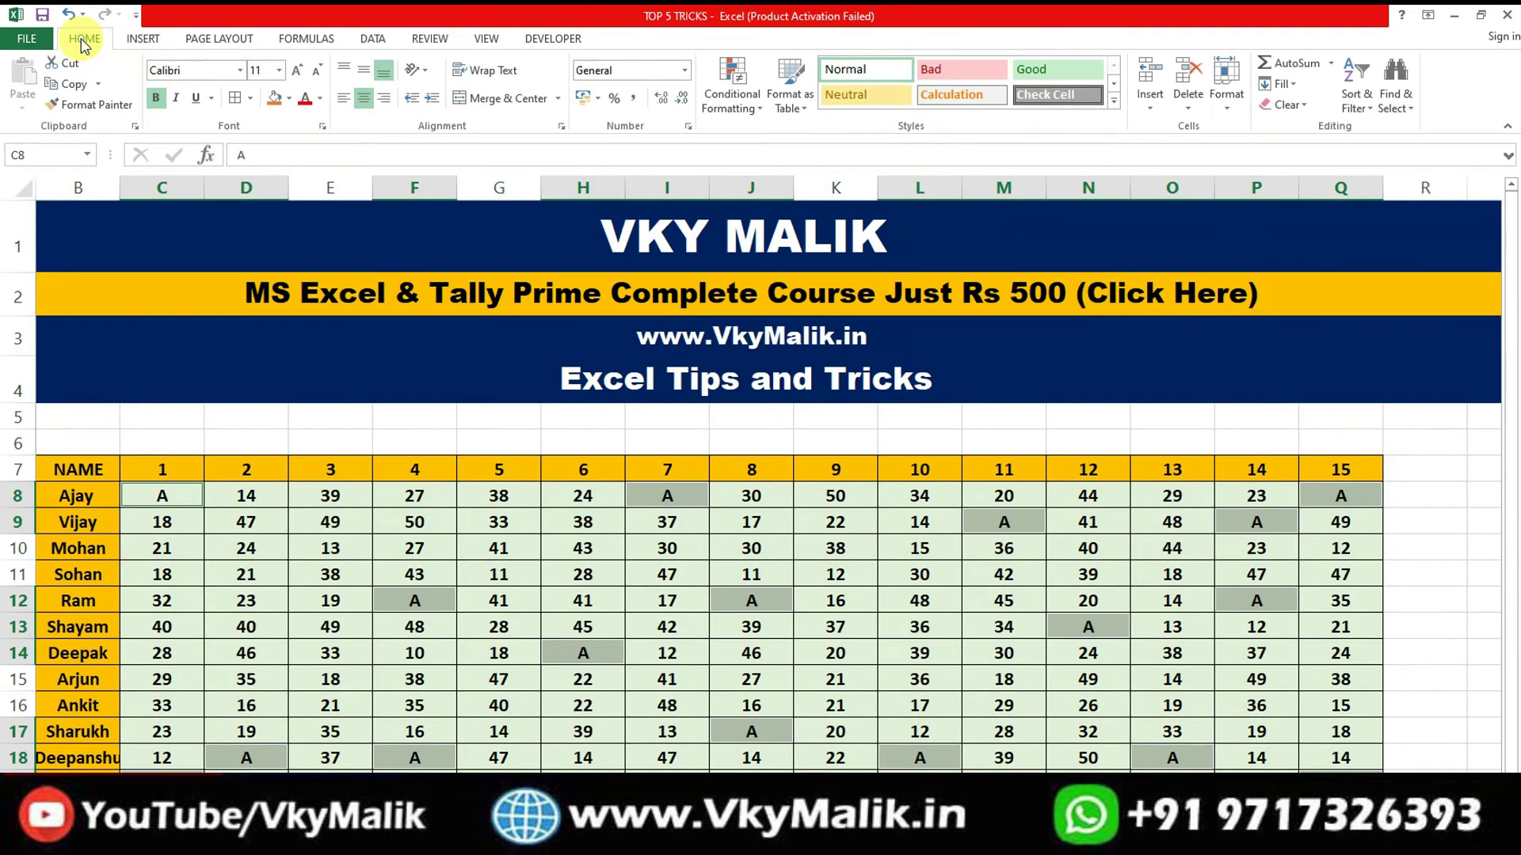
left_click(306, 103)
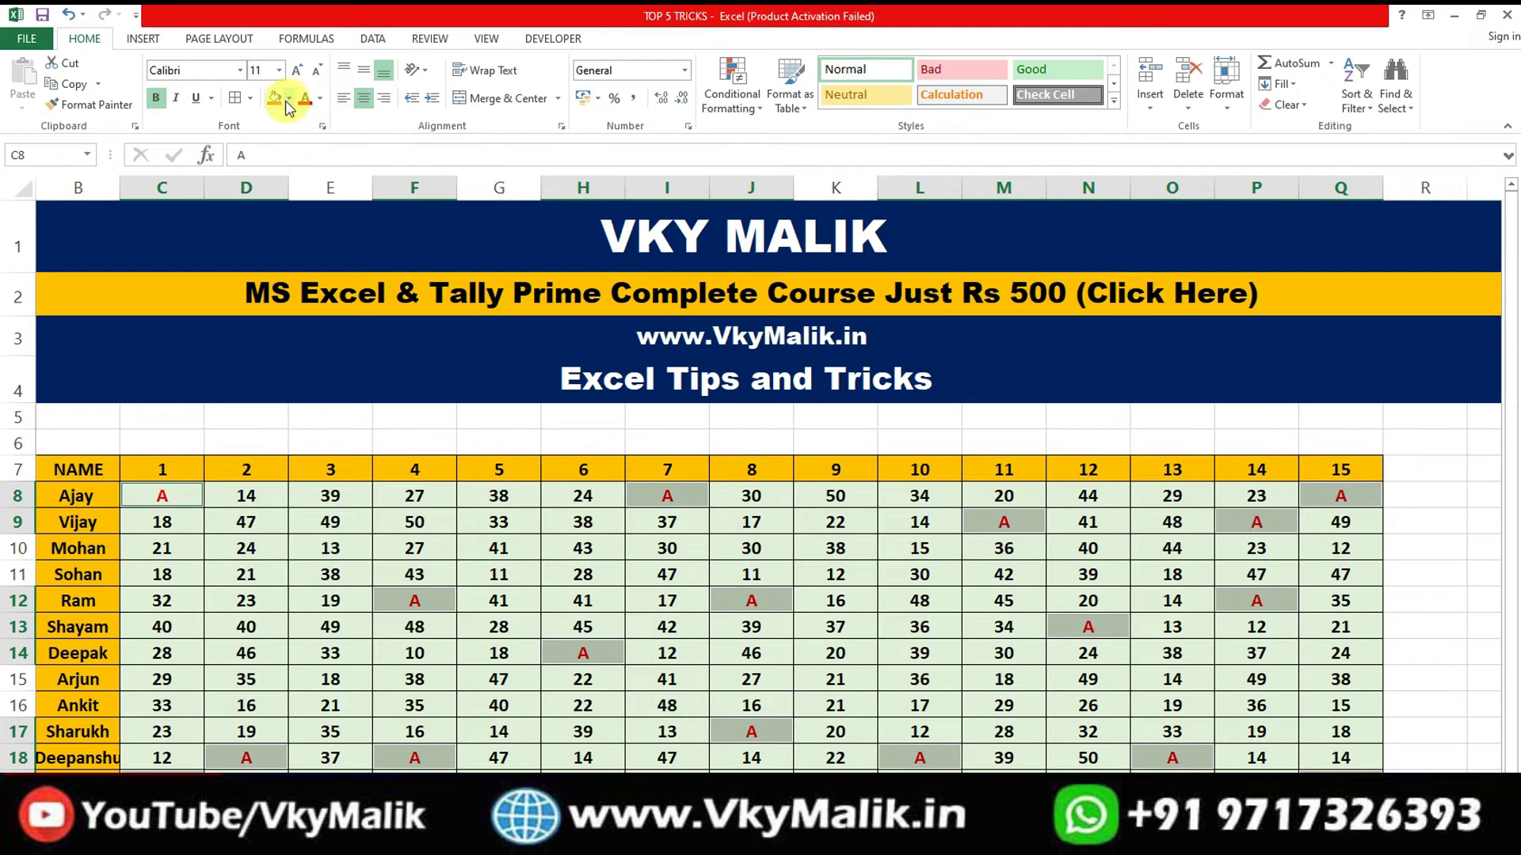
left_click(274, 99)
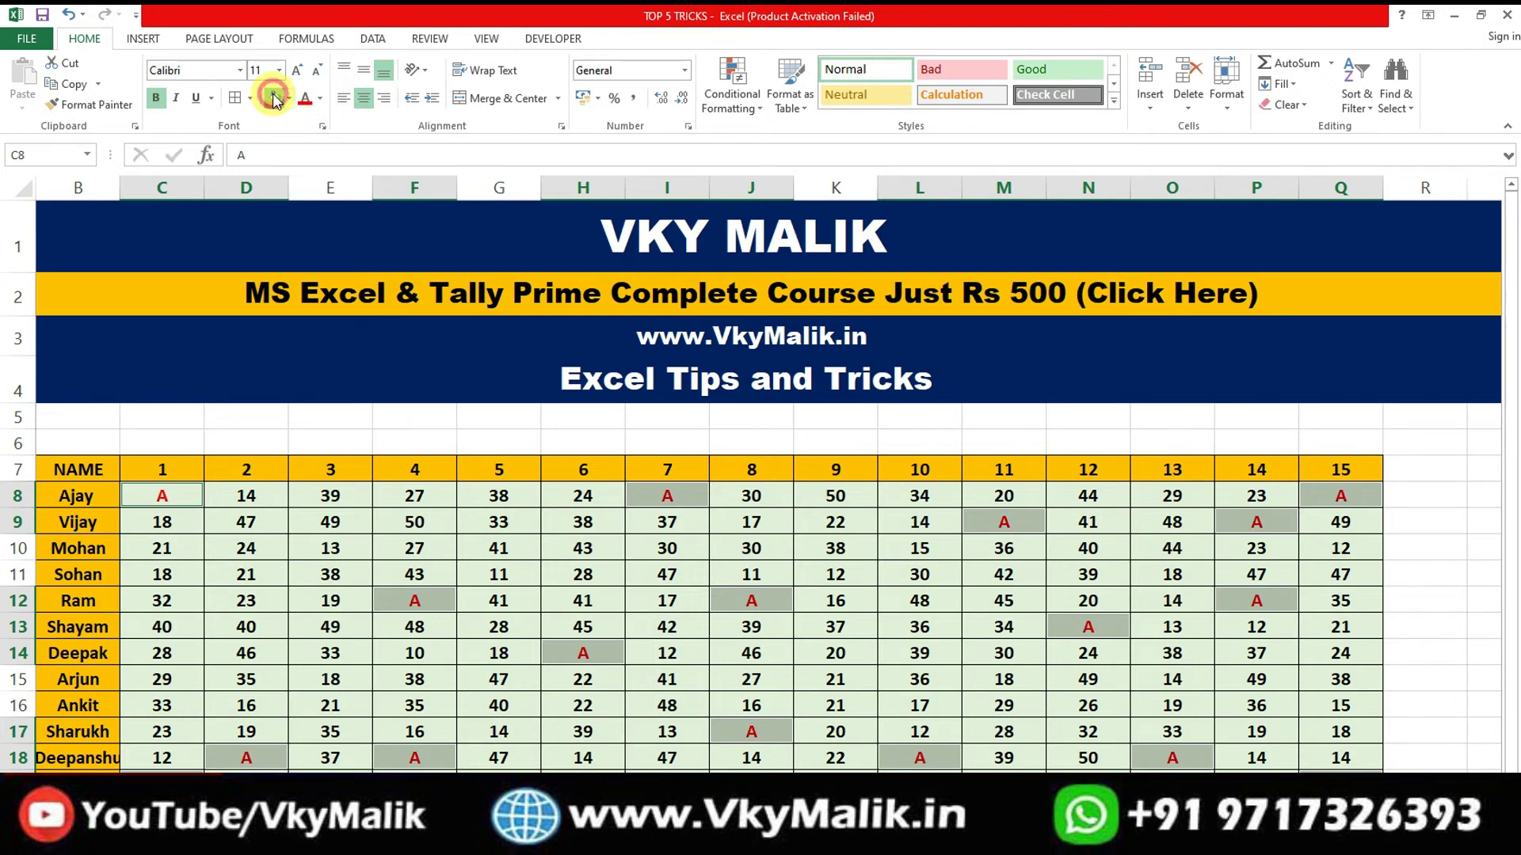
- Deselect the marked cells and move on to the next worksheets with Ctrl+PgDn
left_click(356, 436)
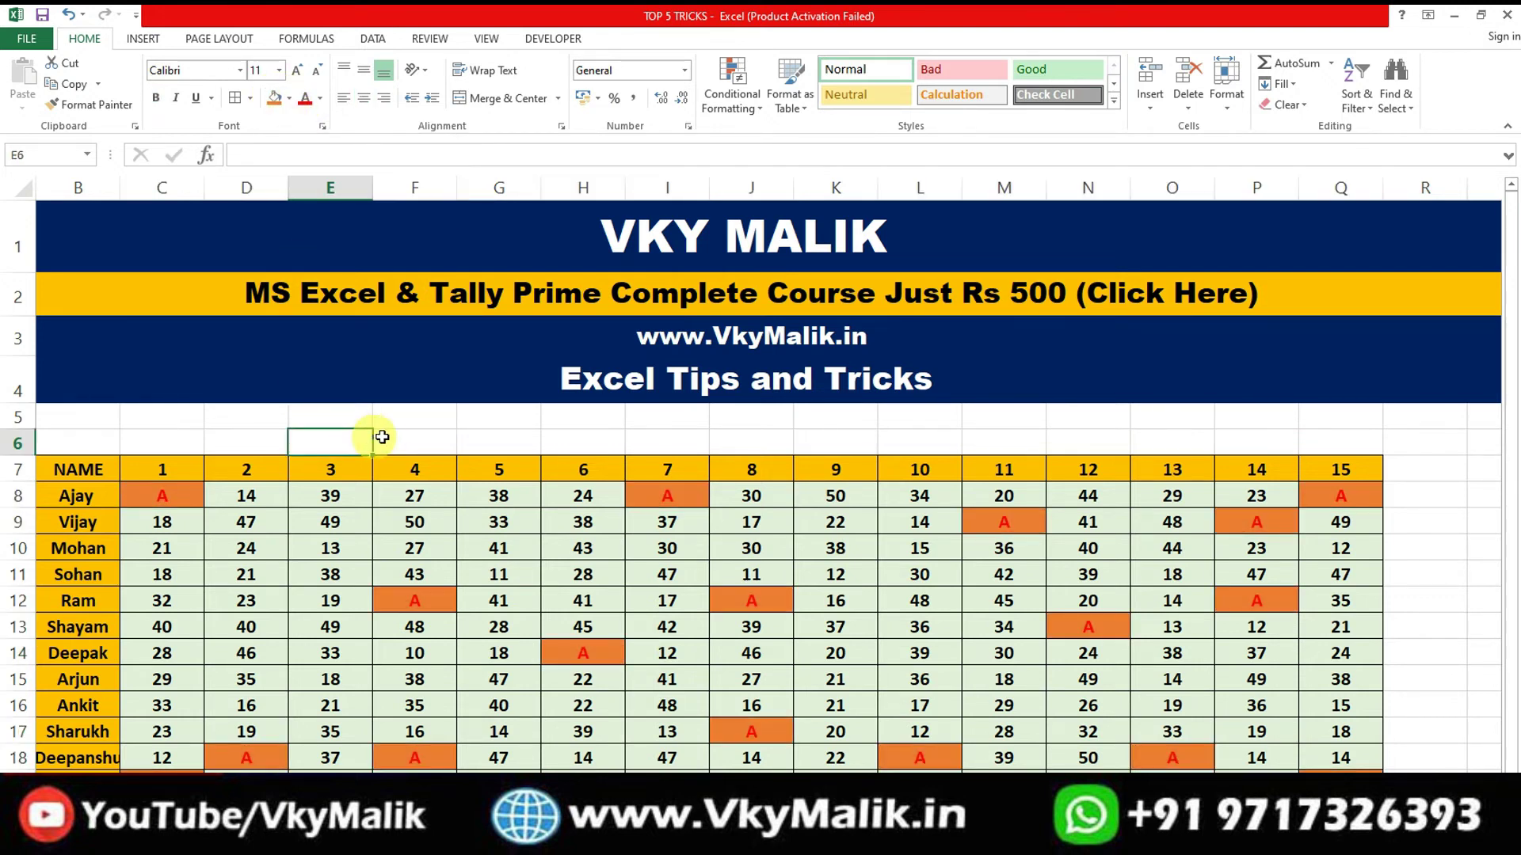
left_click(447, 420)
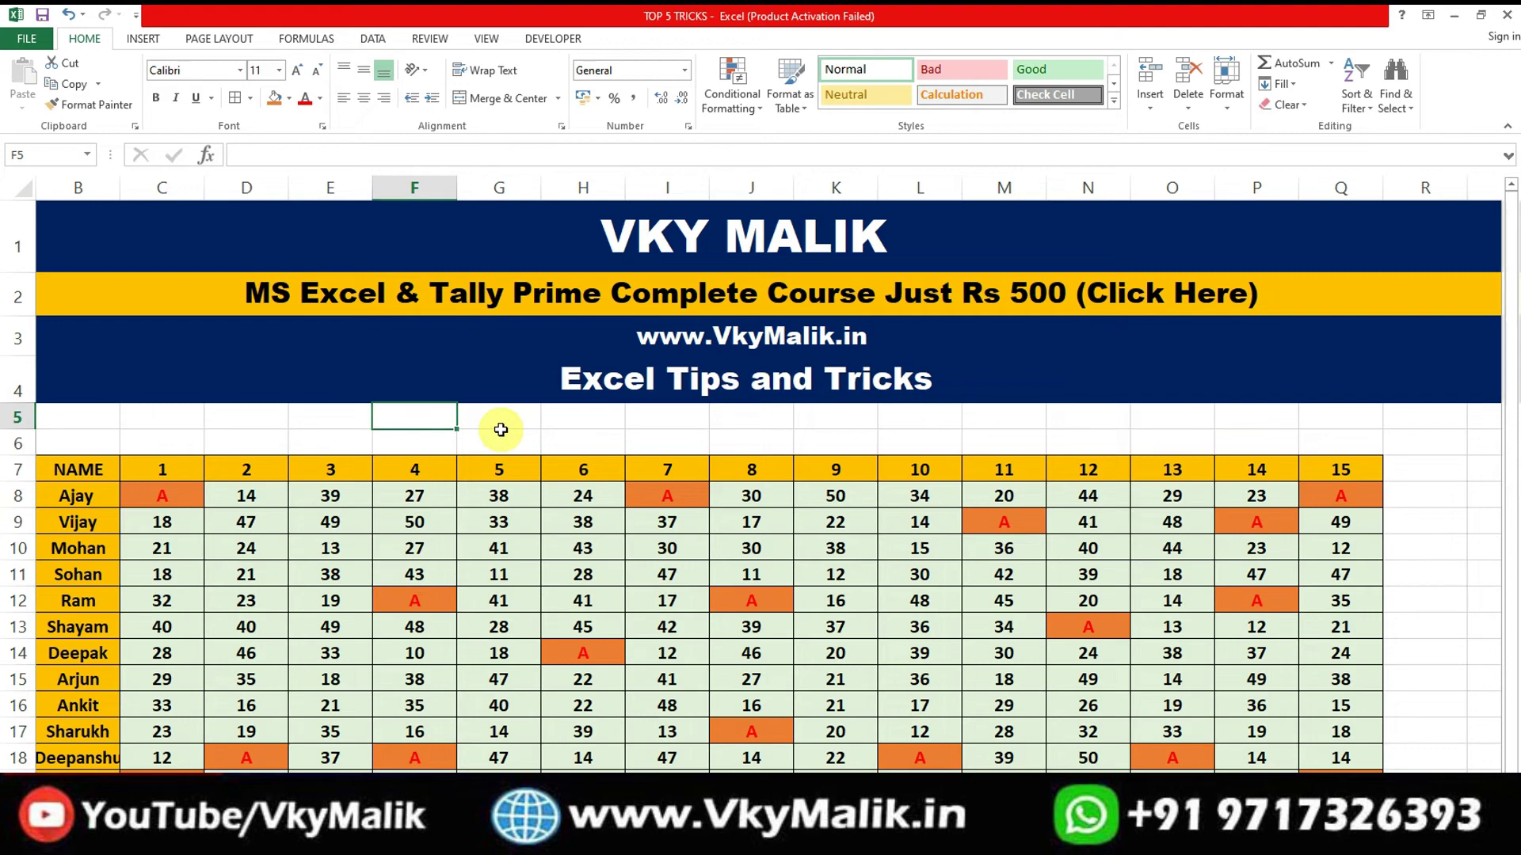
key("ctrl+Page_Down")
key("ctrl+Page_Down")
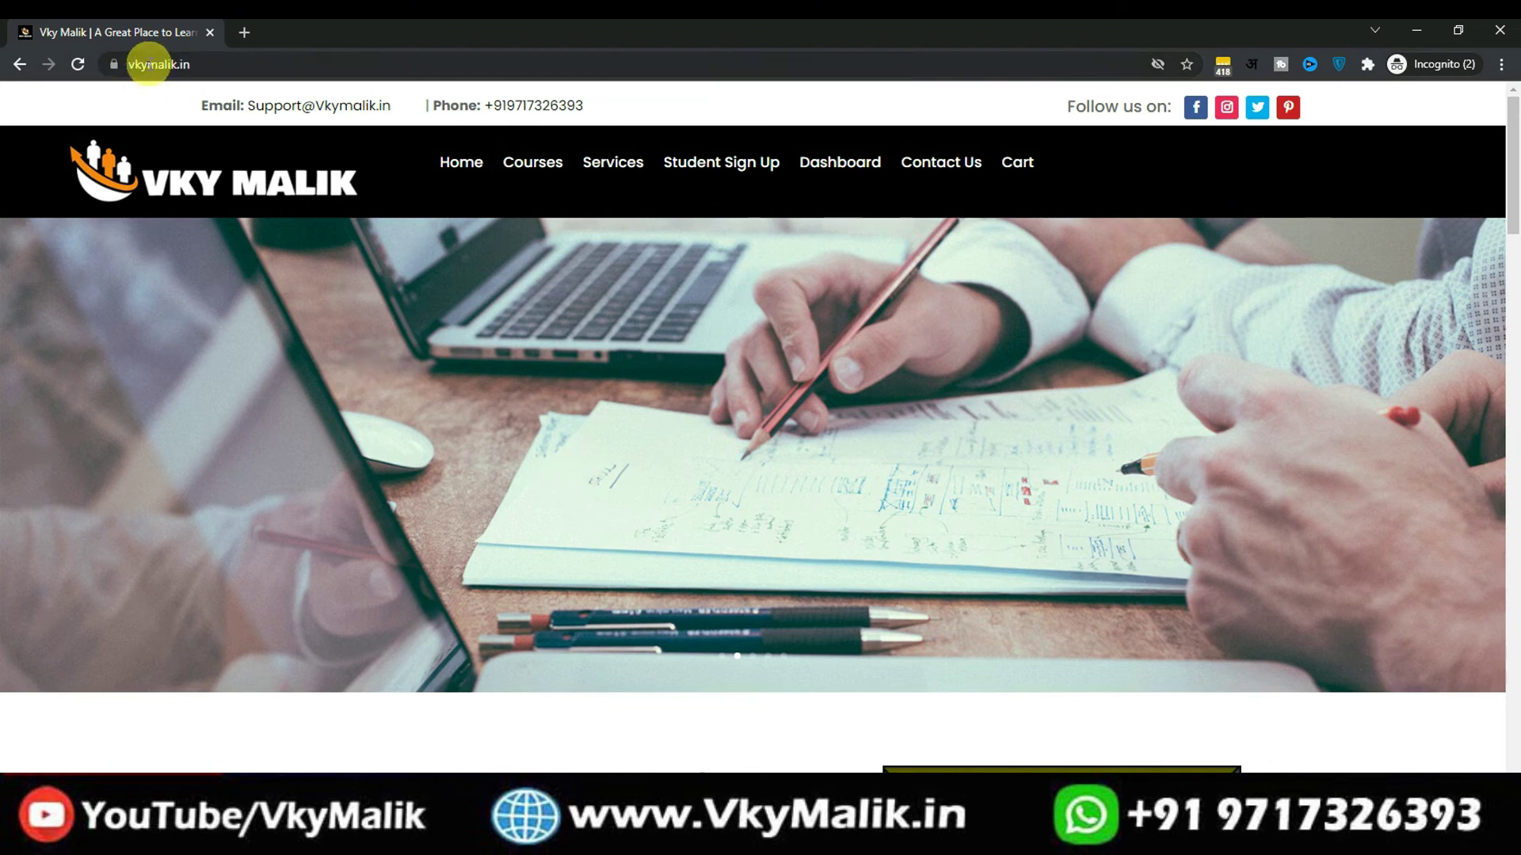
- Scroll down the vkymalik.in home page to the Tally Prime, Payroll and Excel course cards
scroll(436, 293, "down", 6)
scroll(451, 317, "down", 8)
scroll(455, 324, "down", 3)
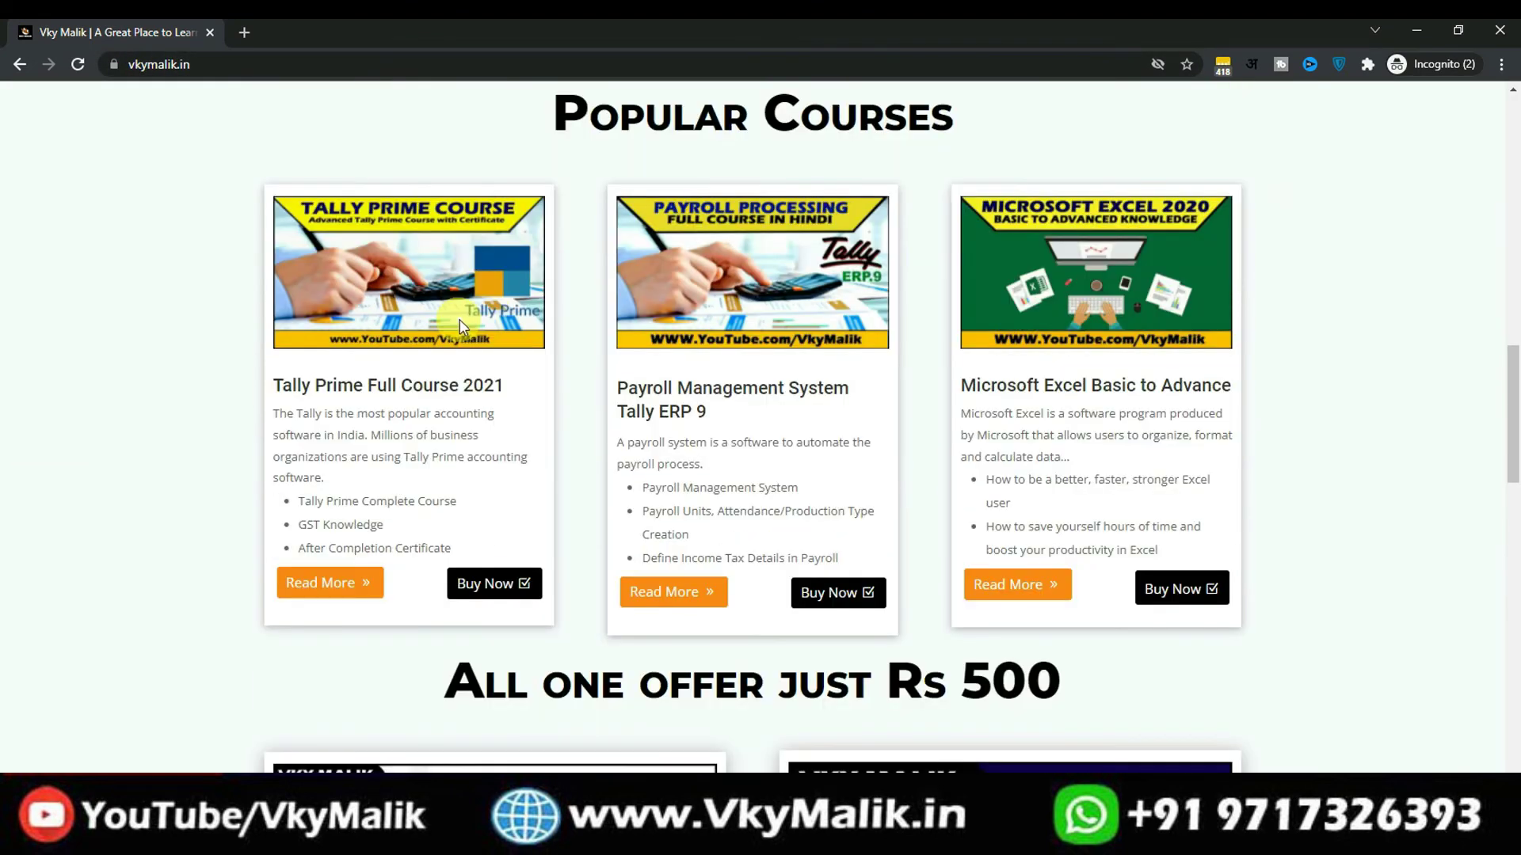